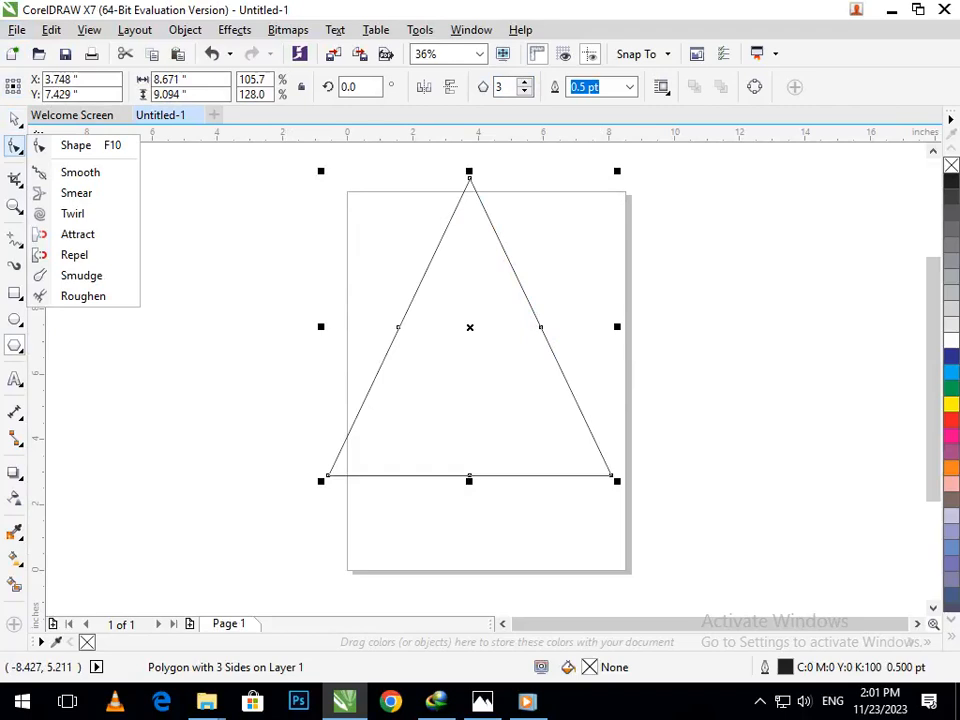
- Move the triangle down and left, and draw a two-point line about 8.2 inches long at -60° across its lower-left corner
left_click(15, 119)
left_click_drag(484, 439, 421, 476)
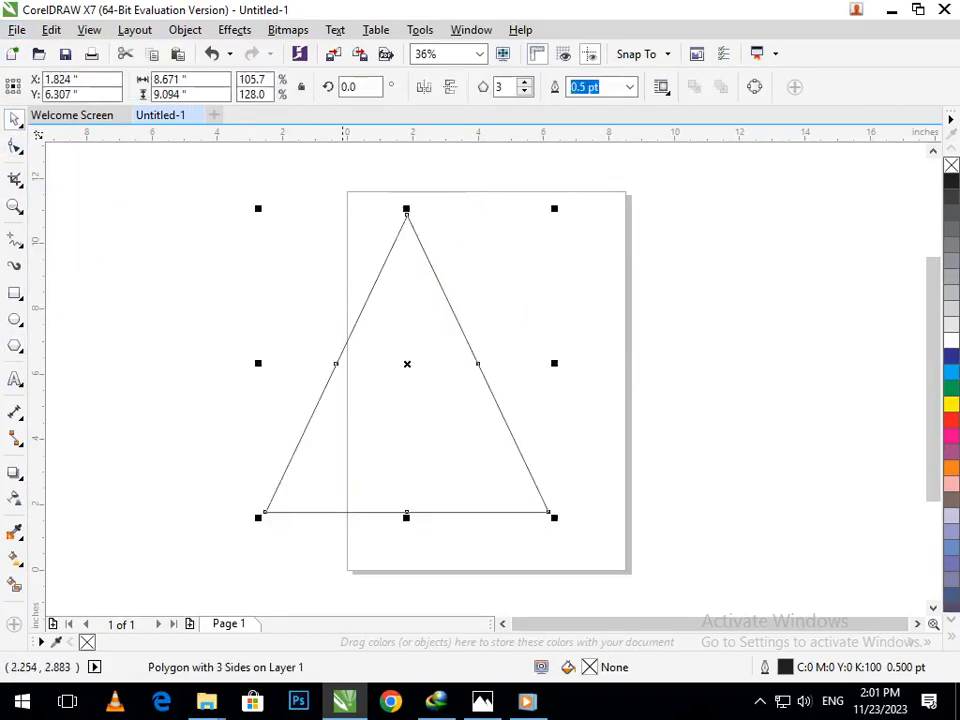
left_click(15, 240)
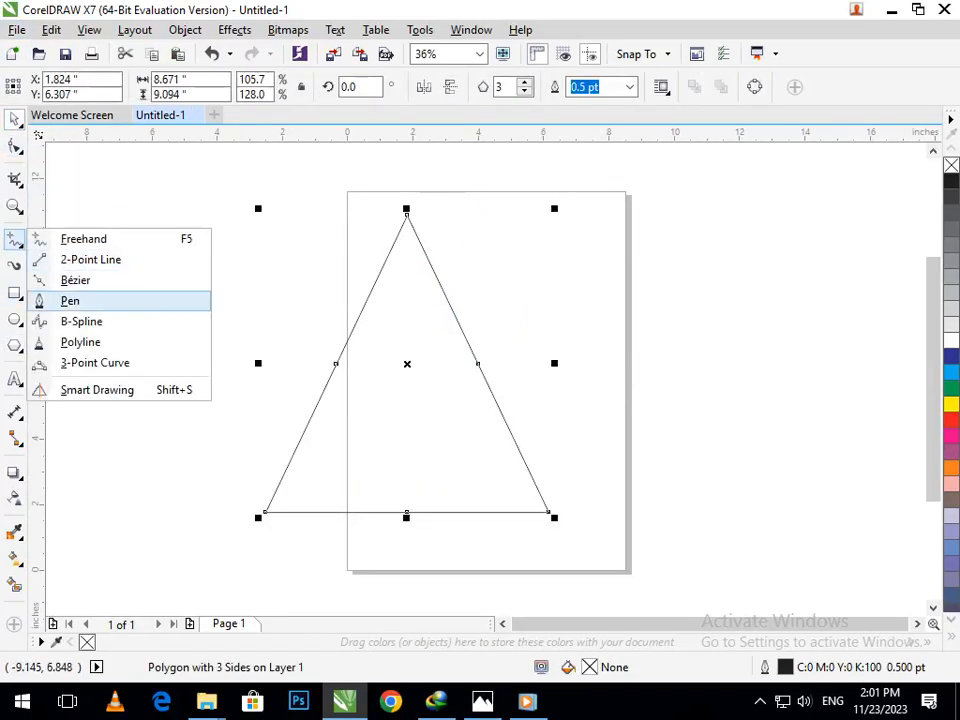
left_click(75, 259)
left_click_drag(262, 391, 396, 579)
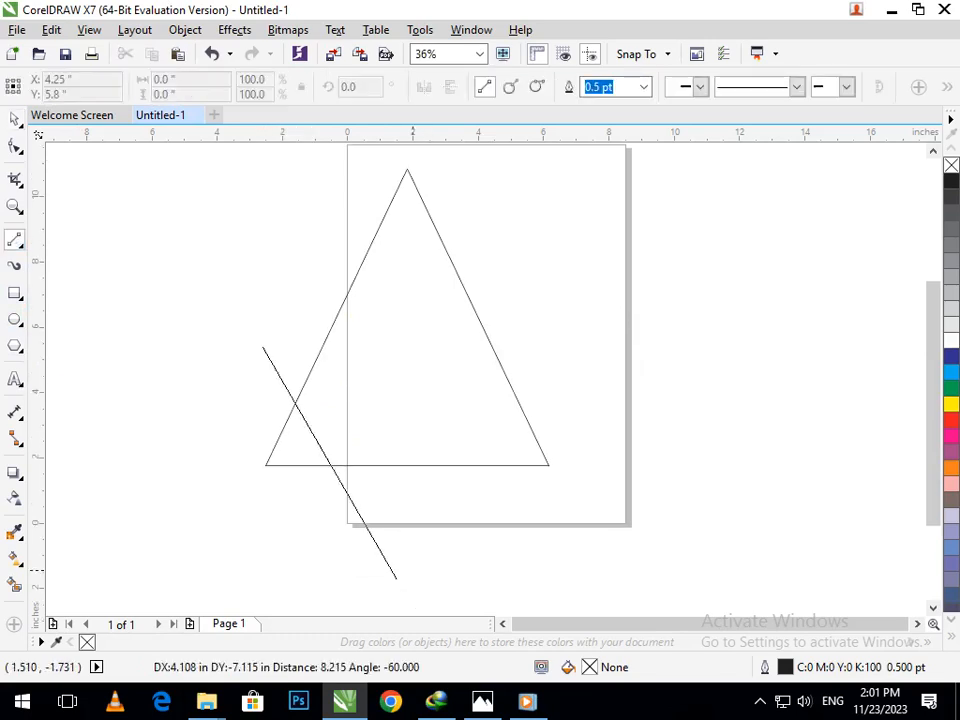
- Place four parallel copies of the slanted line across the triangle, arranged as two closely spaced pairs
left_click_drag(369, 531, 454, 431)
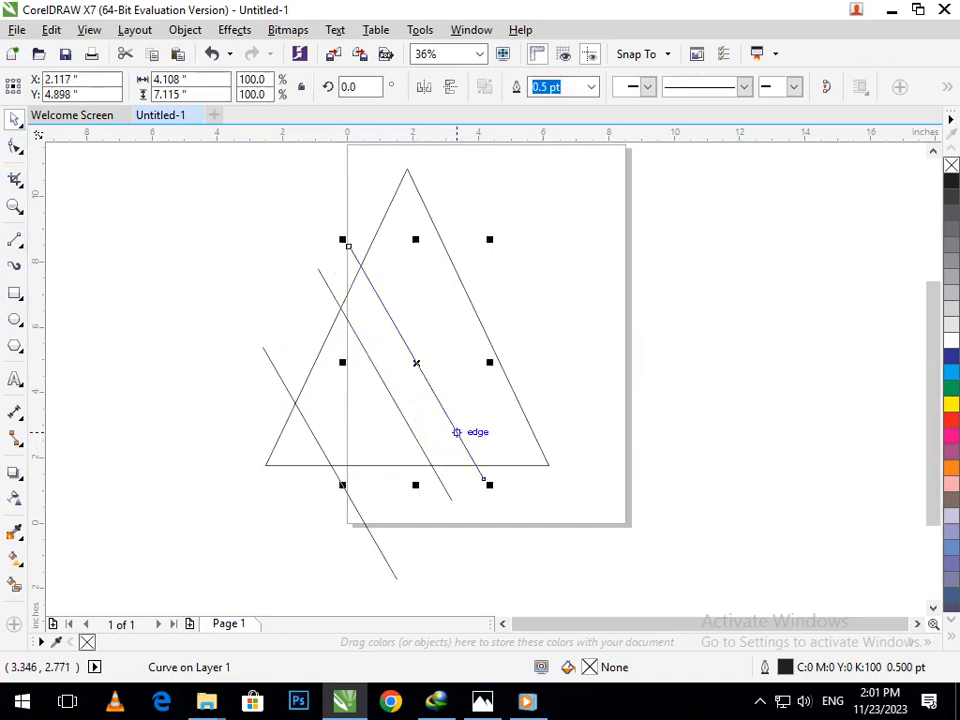
left_click(414, 548)
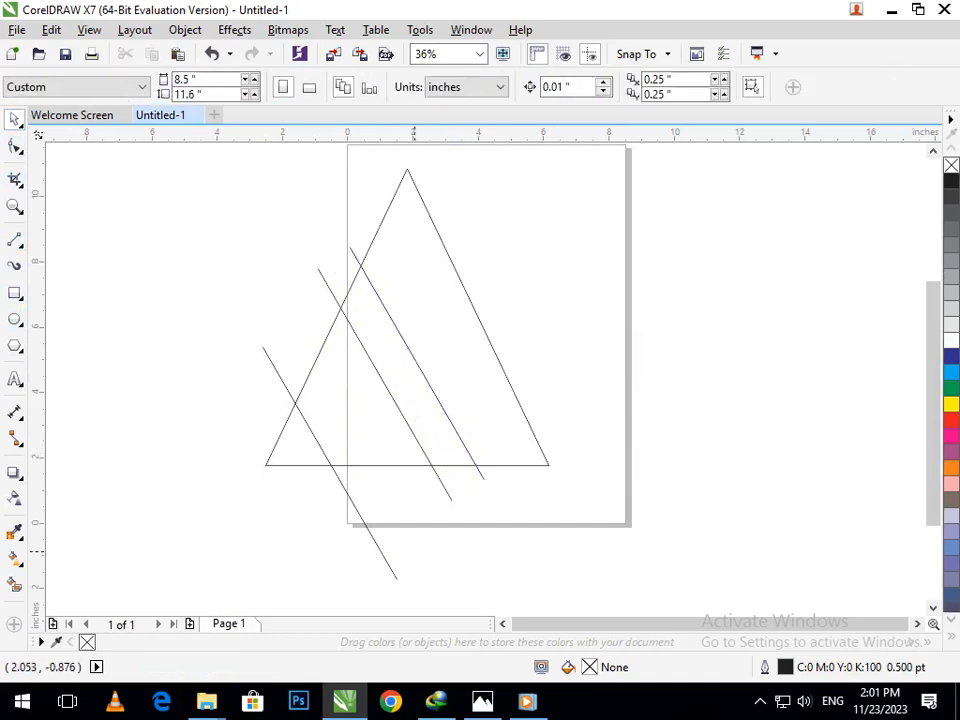
left_click_drag(449, 492, 437, 496)
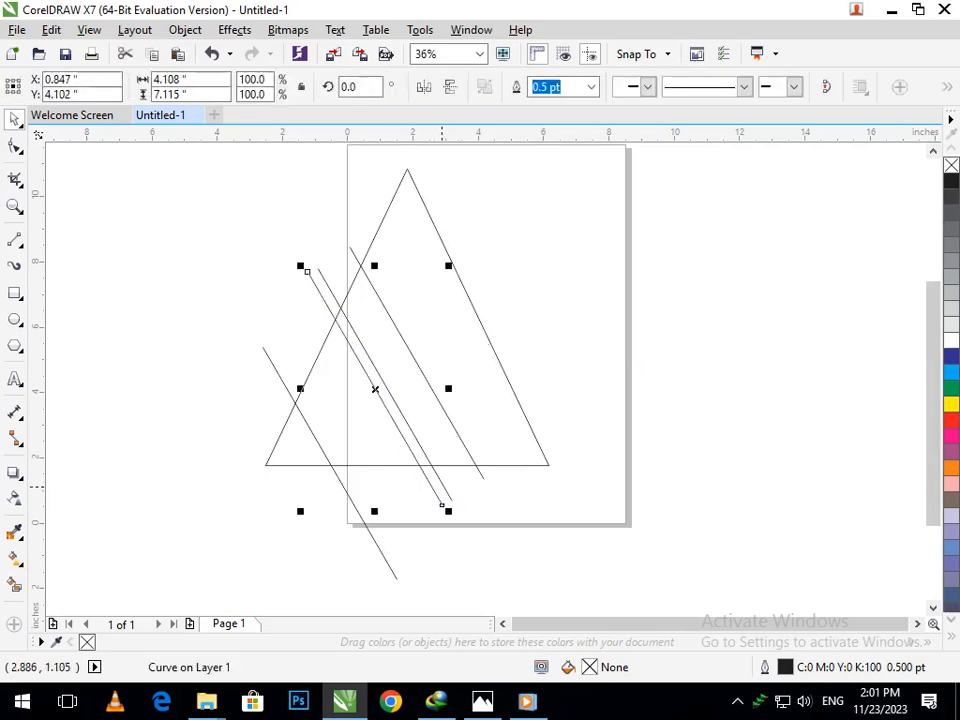
left_click(479, 470)
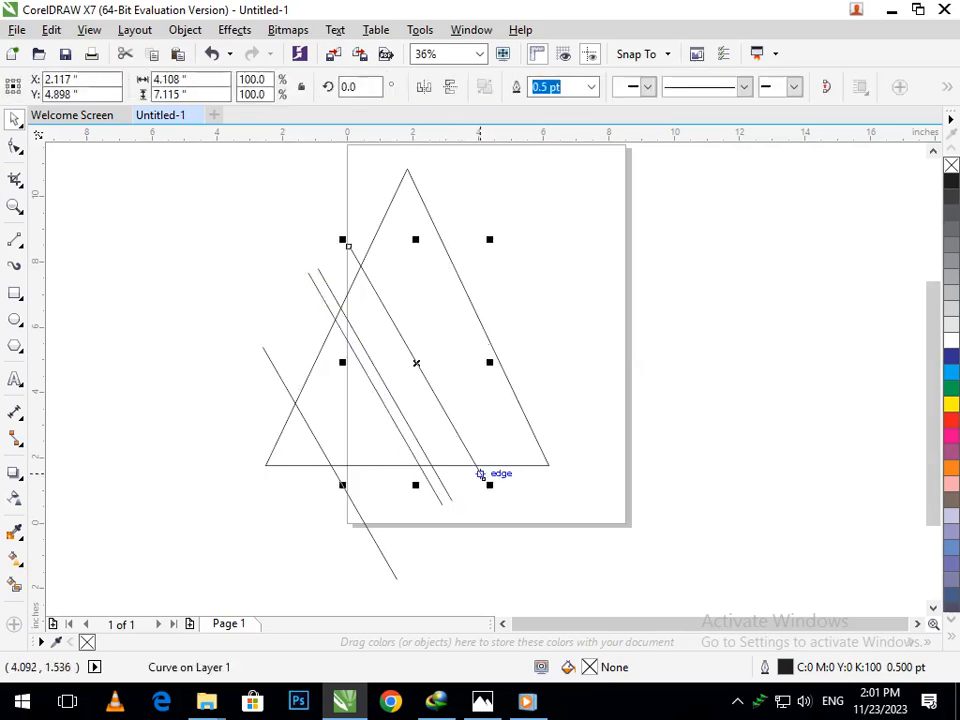
mouse_move(481, 473)
left_mouse_down()
mouse_move(489, 463)
mouse_move(485, 480)
left_mouse_up()
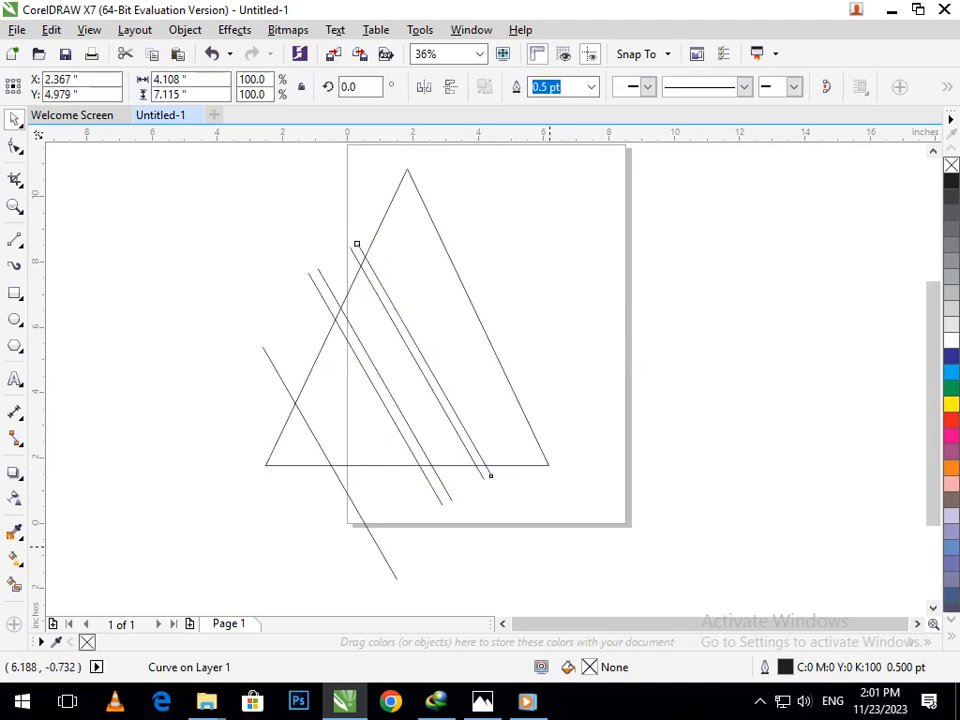
left_click(562, 560)
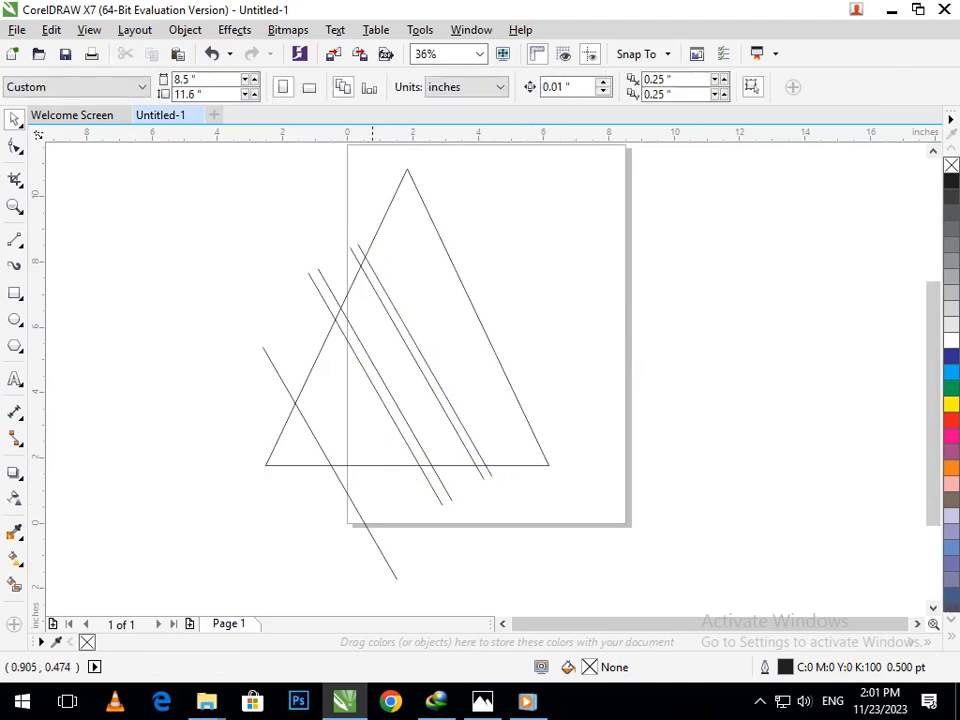
- Smart-fill the lower-left corner, the section beside it and the middle stripe of the triangle with light green
left_click(15, 583)
left_click(312, 443)
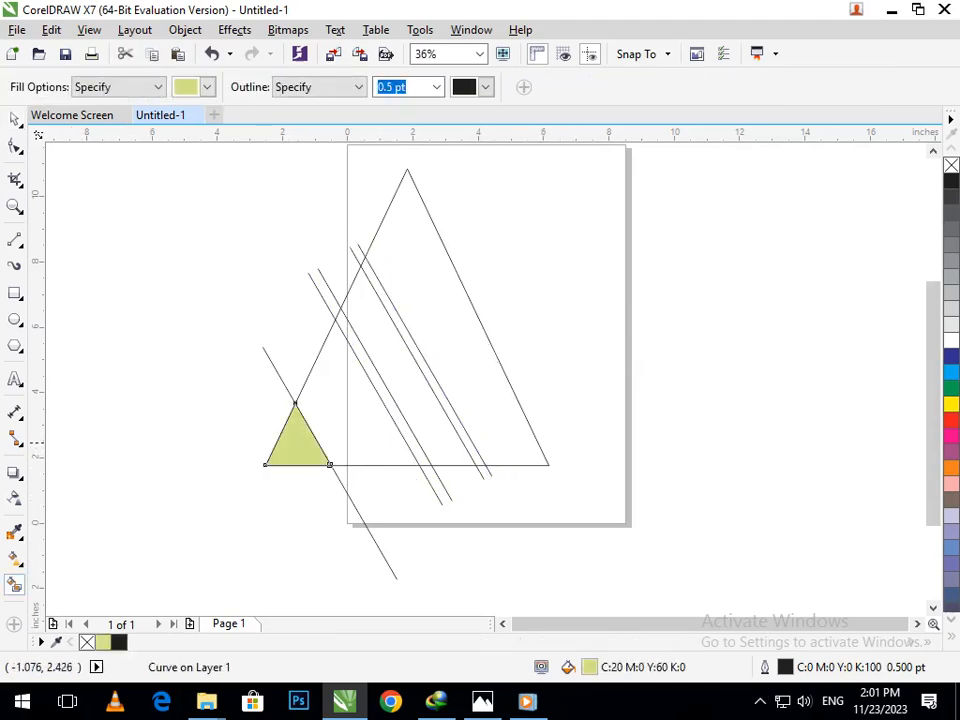
left_click(353, 427)
left_click(418, 390)
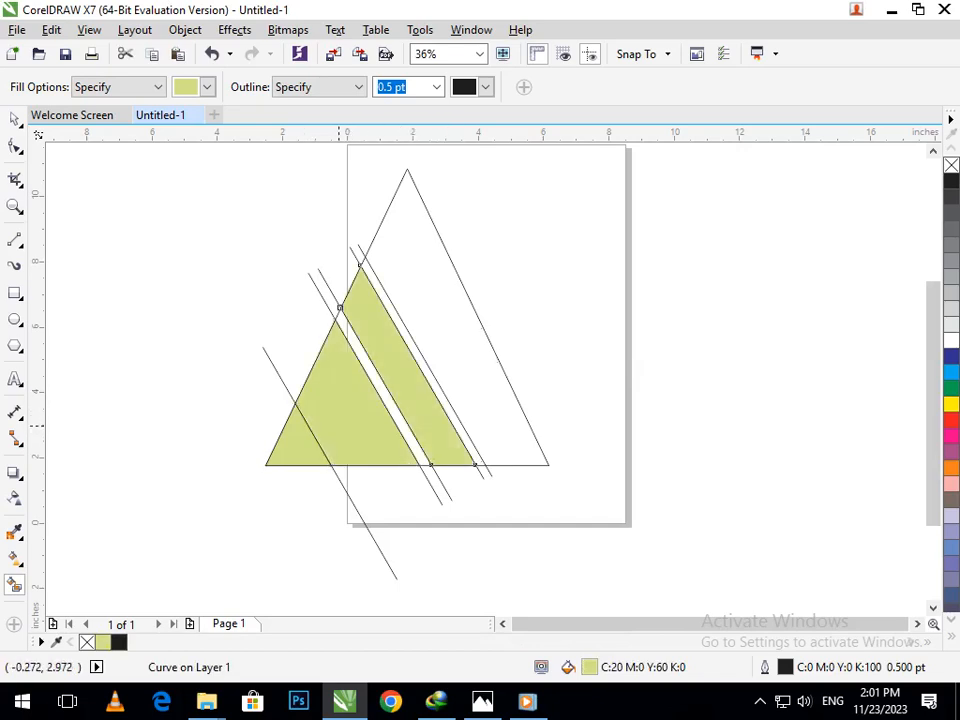
- Colour the section beside the corner blue, and smart-fill the large rightmost section and colour it purple
left_click(951, 357)
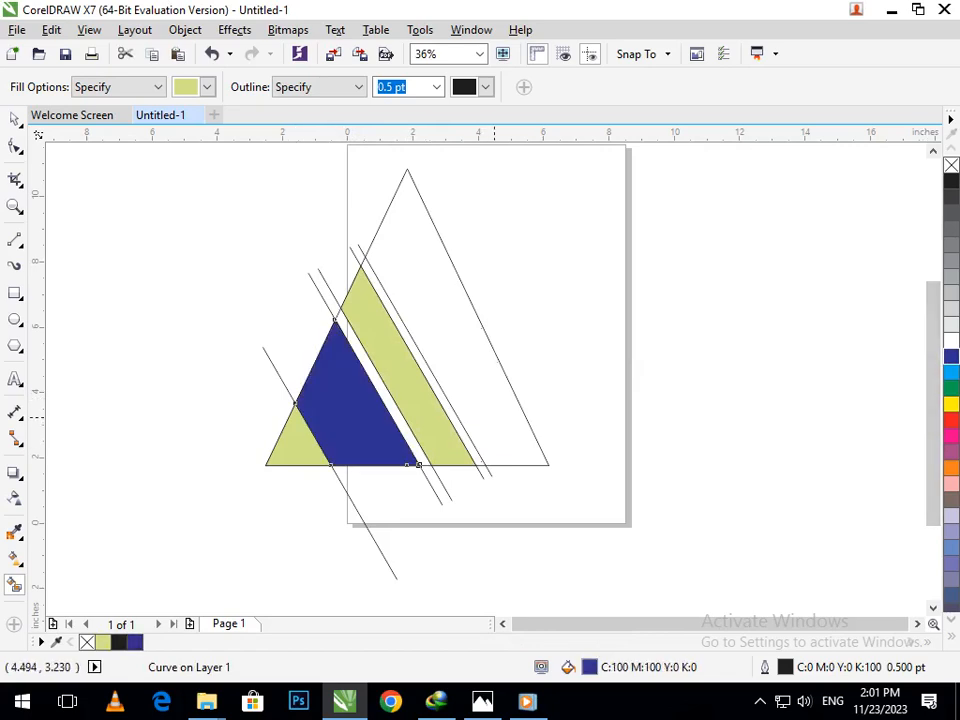
left_click(493, 417)
left_click(951, 451)
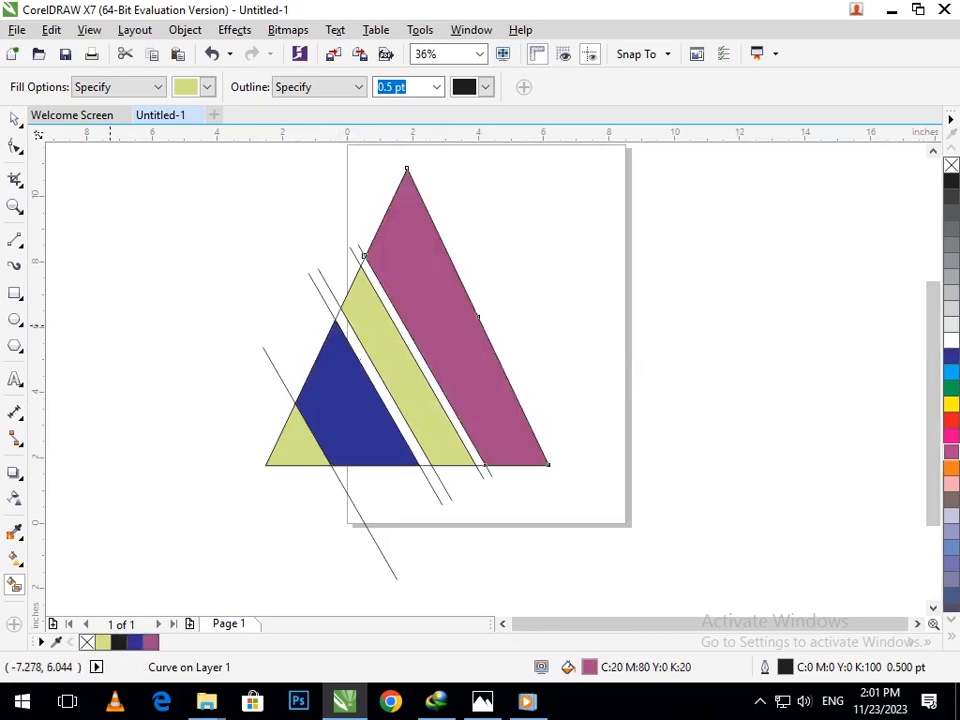
- Delete the five slanted construction lines, keeping only the filled sections of the triangle
key("space")
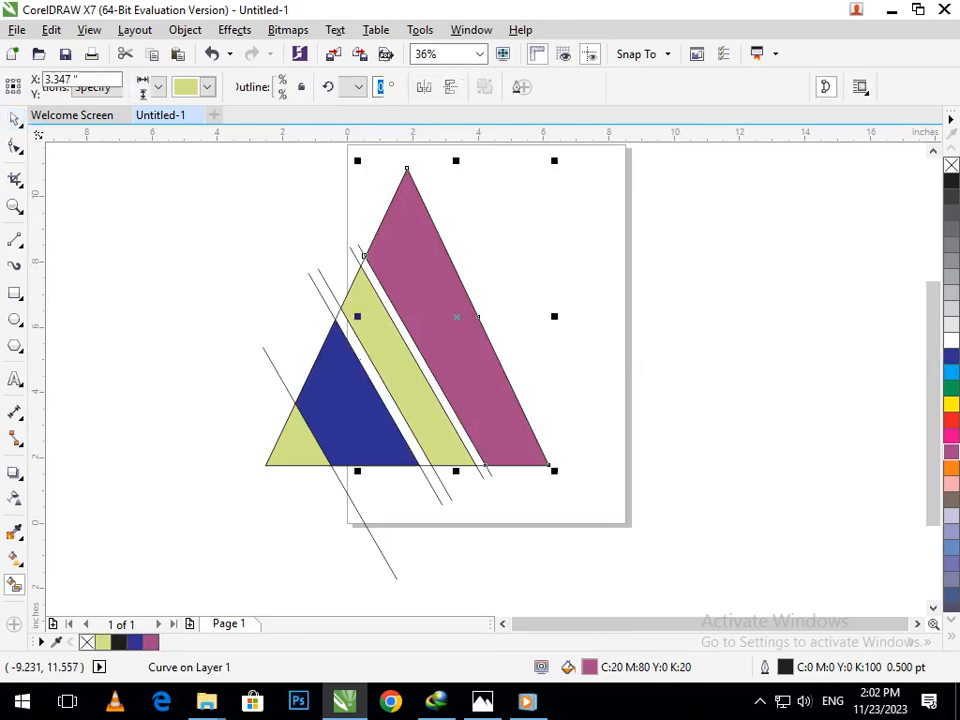
key("Escape")
left_click(381, 546)
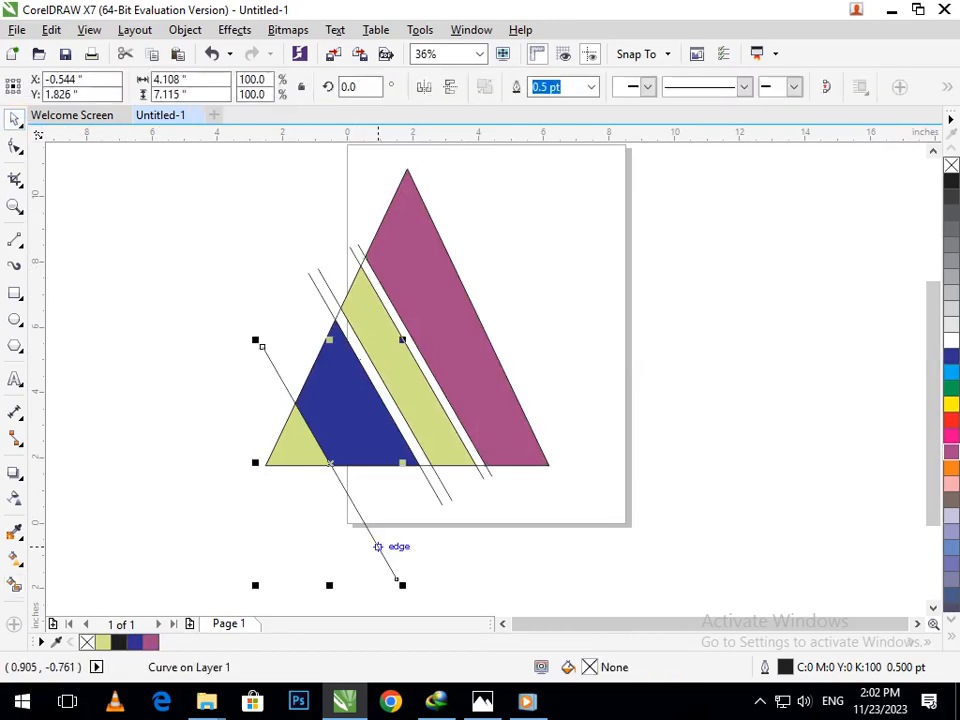
key("Delete")
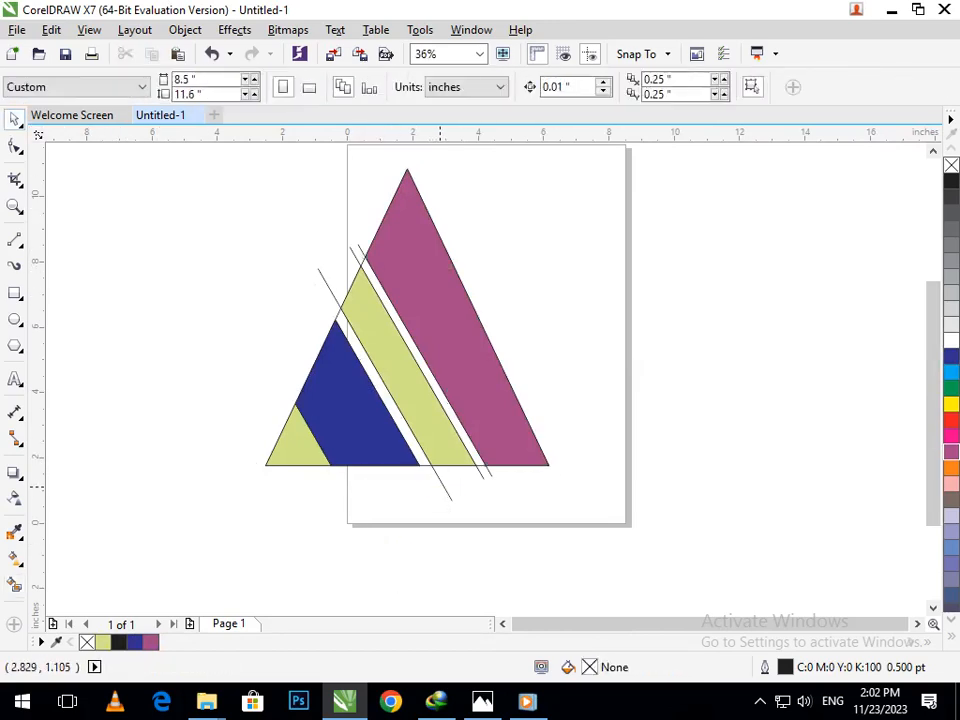
left_click(439, 486)
key("Delete")
left_click(426, 465)
key("Delete")
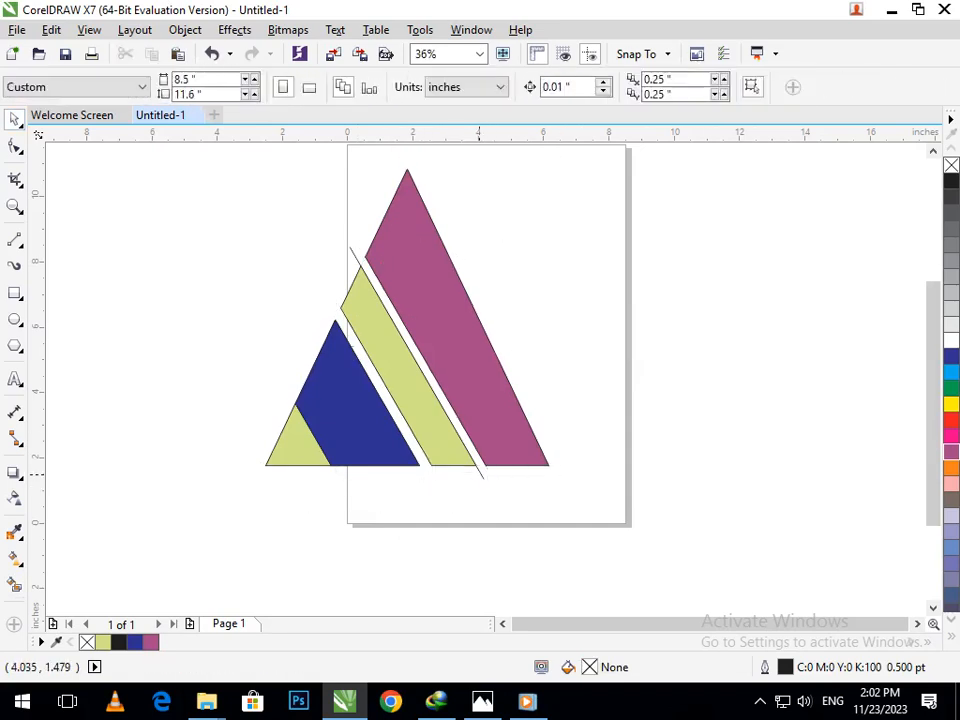
left_click(478, 474)
key("Delete")
- Add artistic text reading GRAPHIC DESIGNING on two lines in the empty area to the right of the triangle
left_click(14, 379)
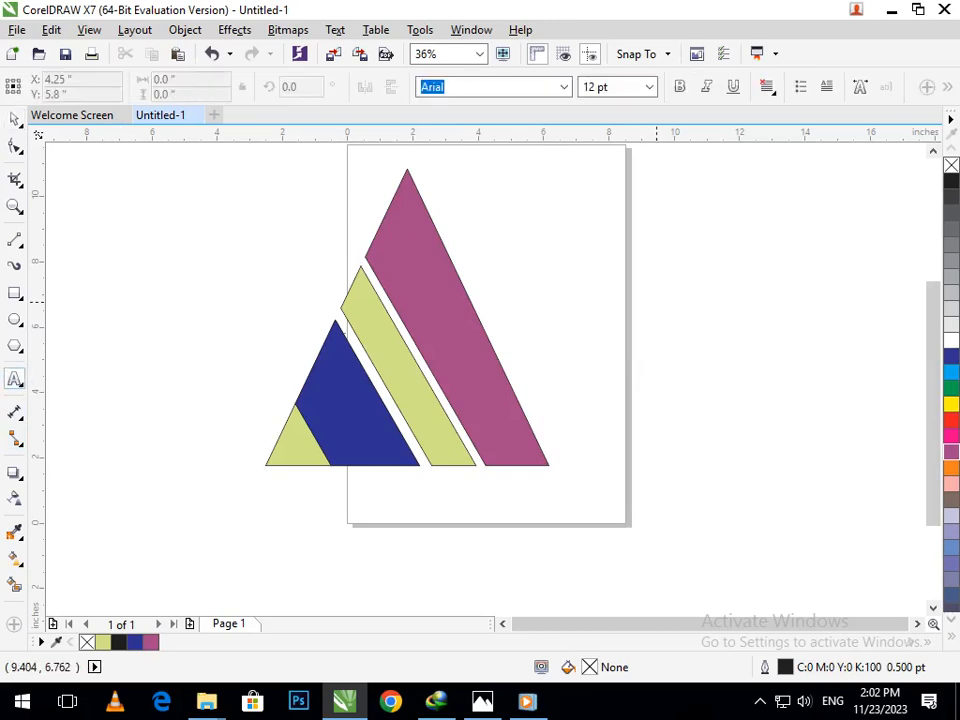
left_click(657, 297)
type("gr")
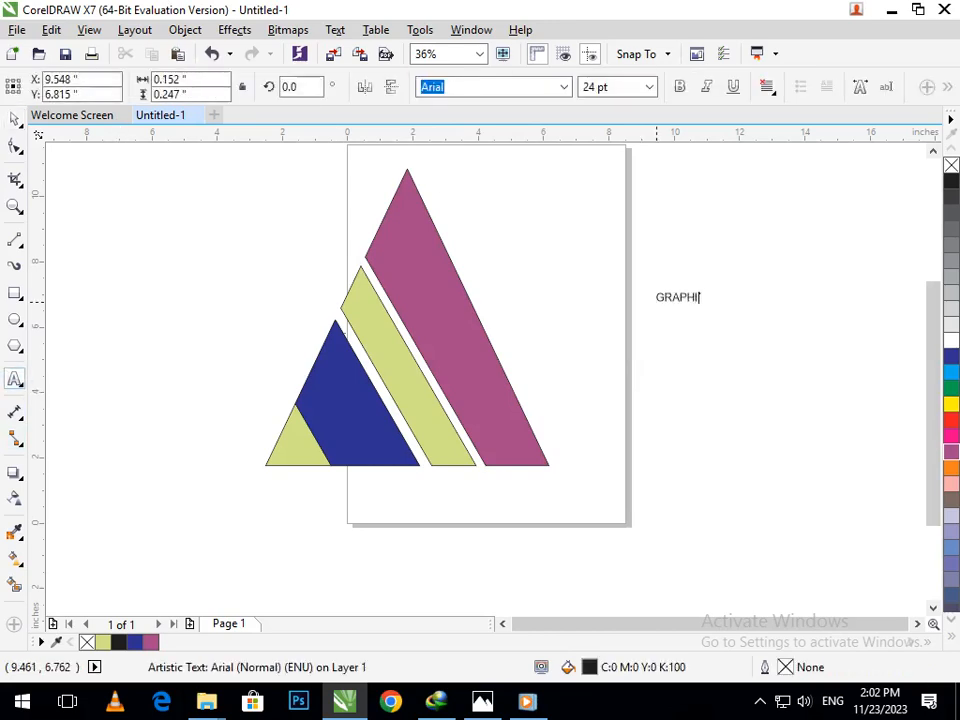
type("APHIC")
key("Return")
type("DESIGNING")
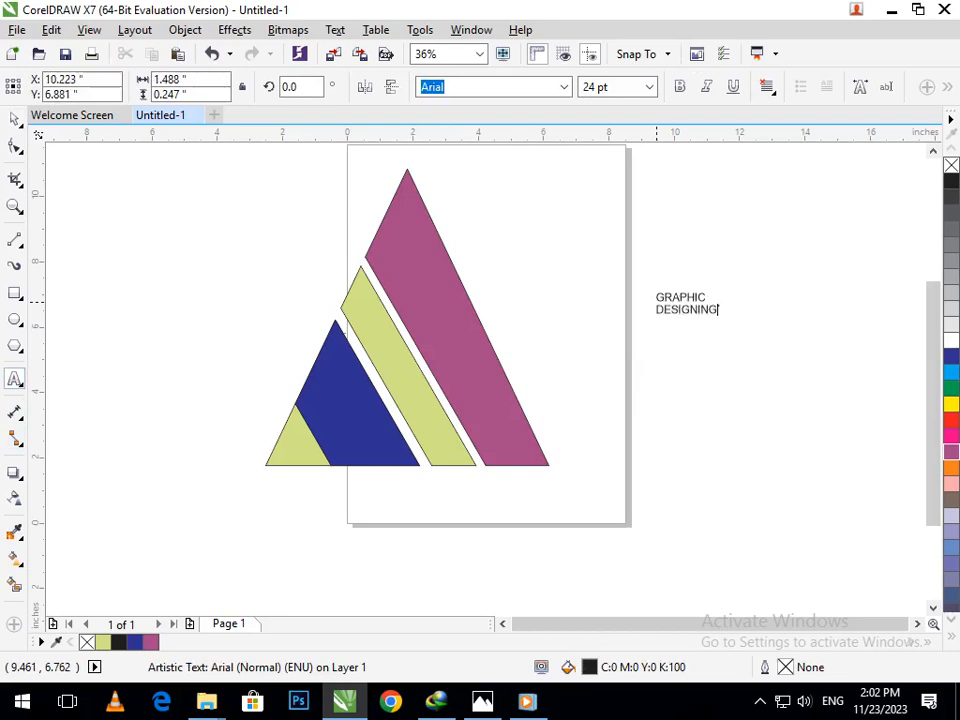
- Enlarge the text to about 66 pt, widen its letter spacing and tighten its line spacing
left_click(14, 119)
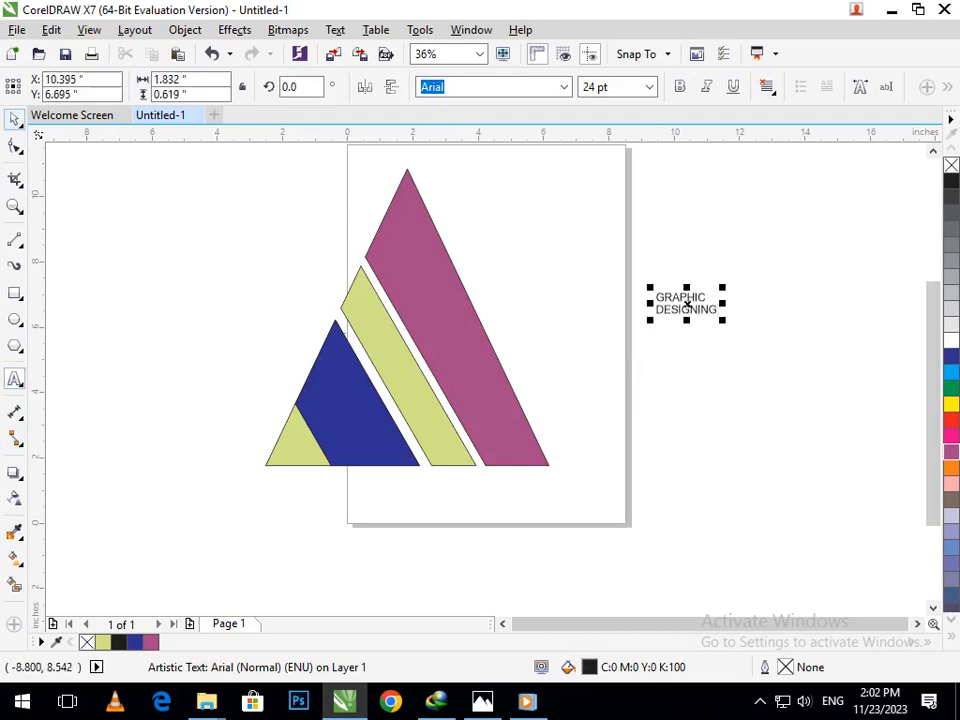
left_click_drag(652, 322, 572, 340)
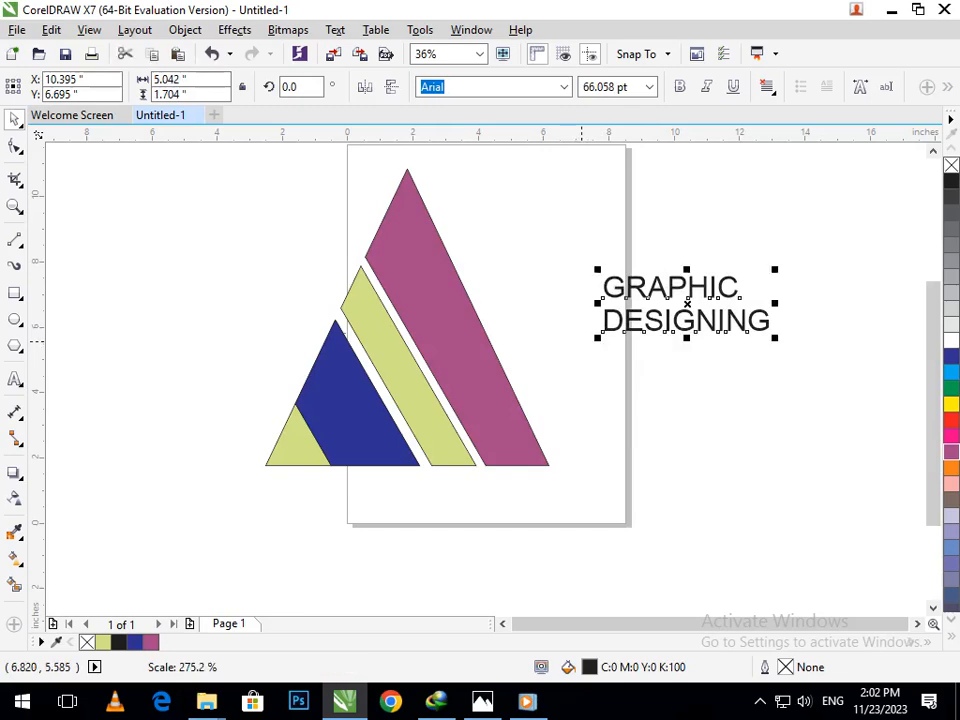
left_click(14, 146)
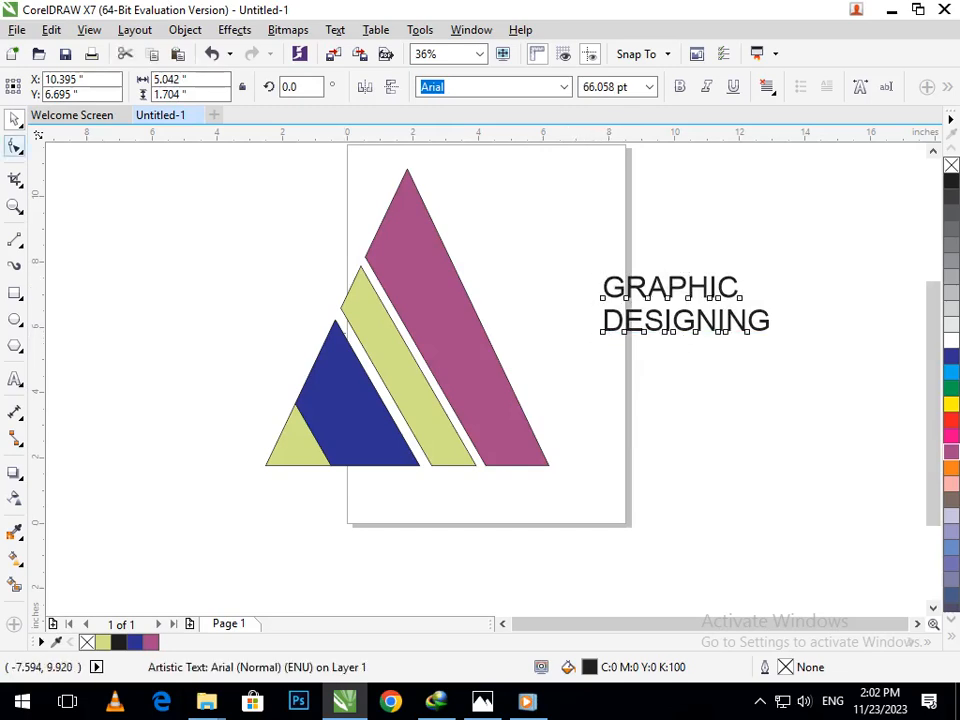
left_click_drag(776, 338, 825, 344)
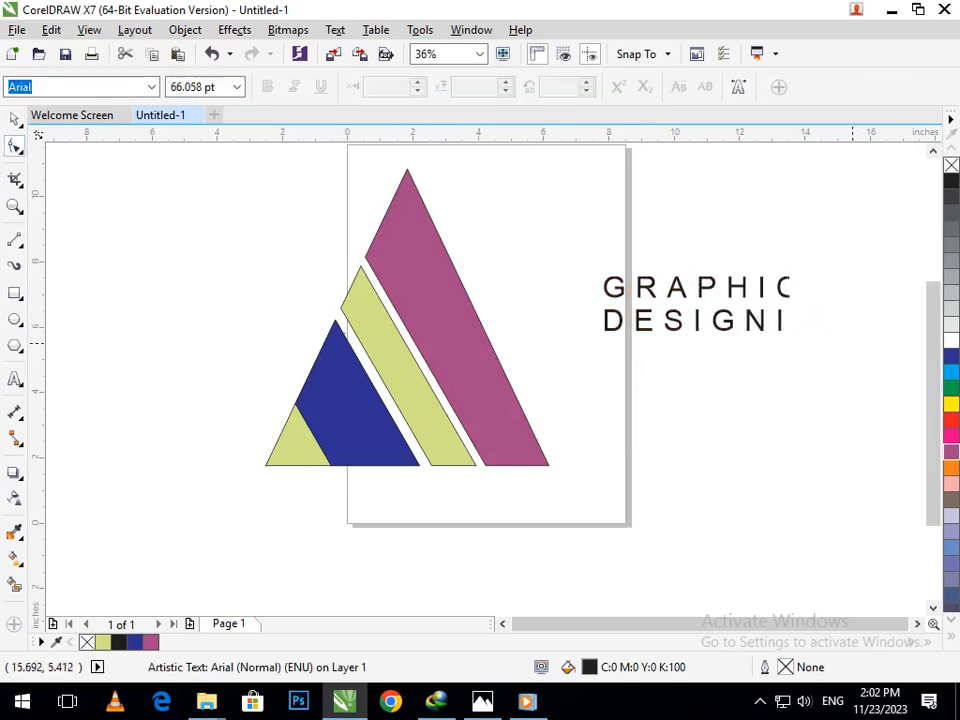
left_click_drag(598, 337, 599, 326)
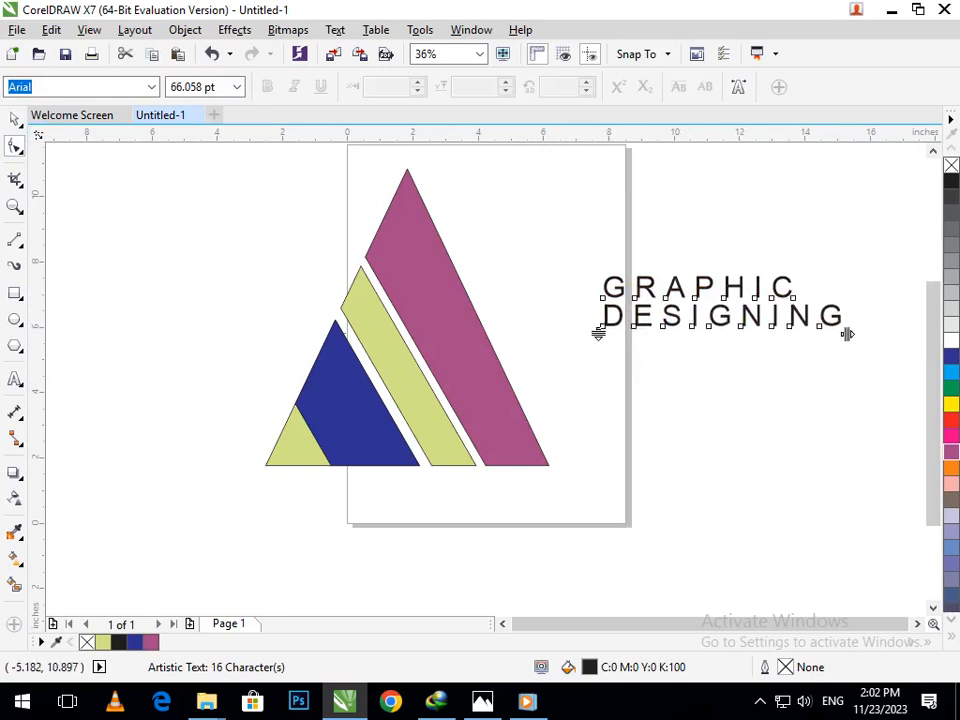
- Rotate the GRAPHIC DESIGNING text to about 301.4° so it slants like the stripes
left_click(14, 118)
left_click_drag(855, 334, 784, 402)
left_click(805, 322)
left_click(722, 302)
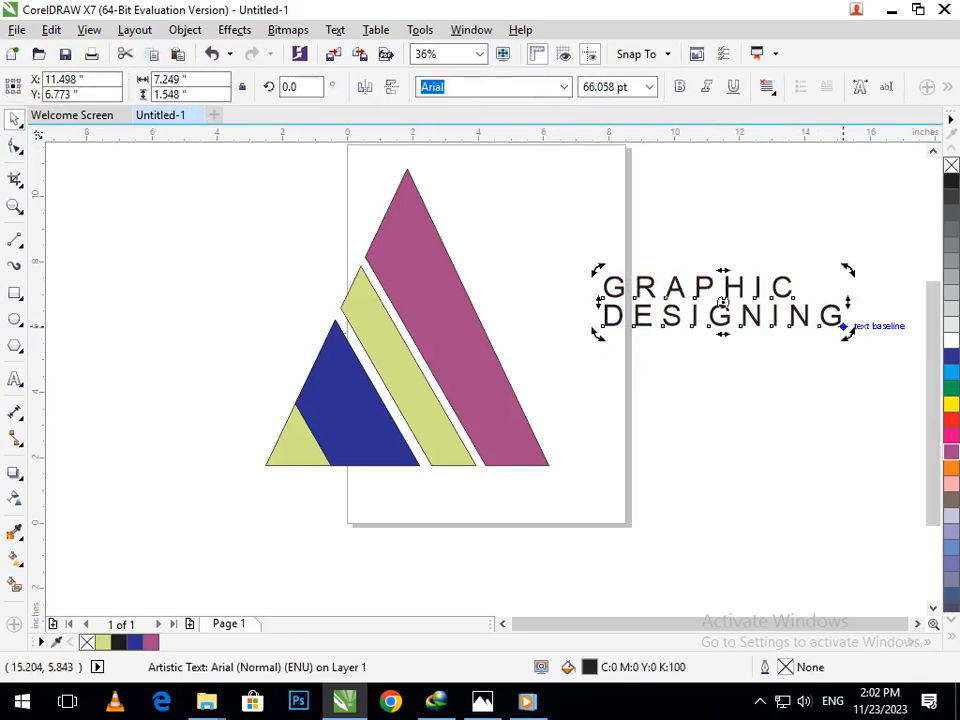
left_click_drag(844, 334, 710, 466)
left_click_drag(768, 463, 774, 466)
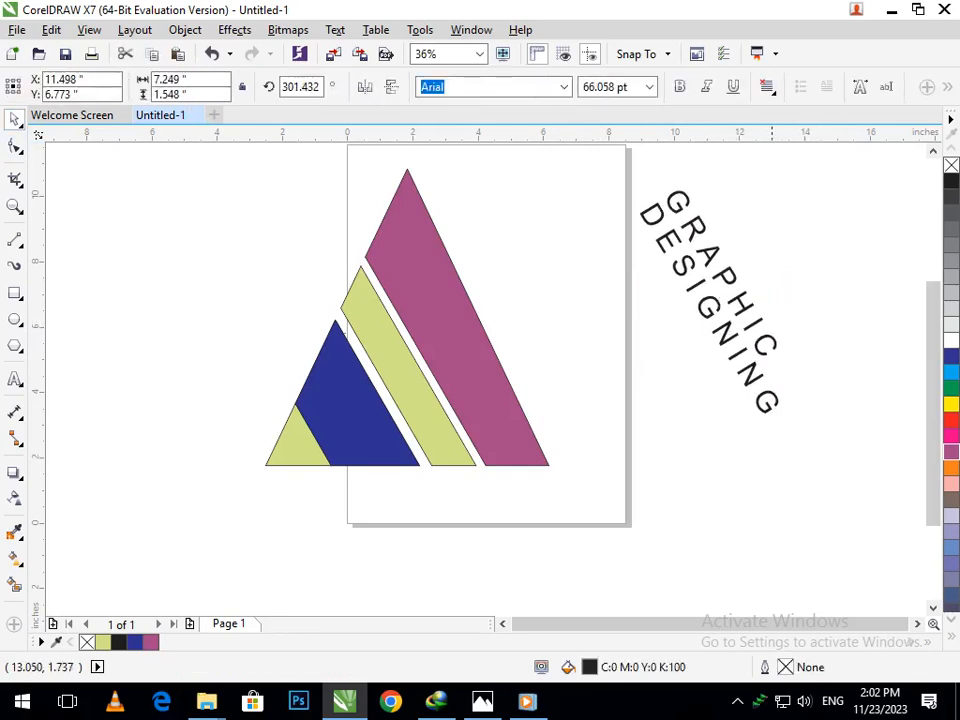
- Move the slanted text onto the purple section and adjust its rotation to about 299.6°, parallel to the section's left edge
left_click(775, 411)
left_click_drag(769, 410, 476, 463)
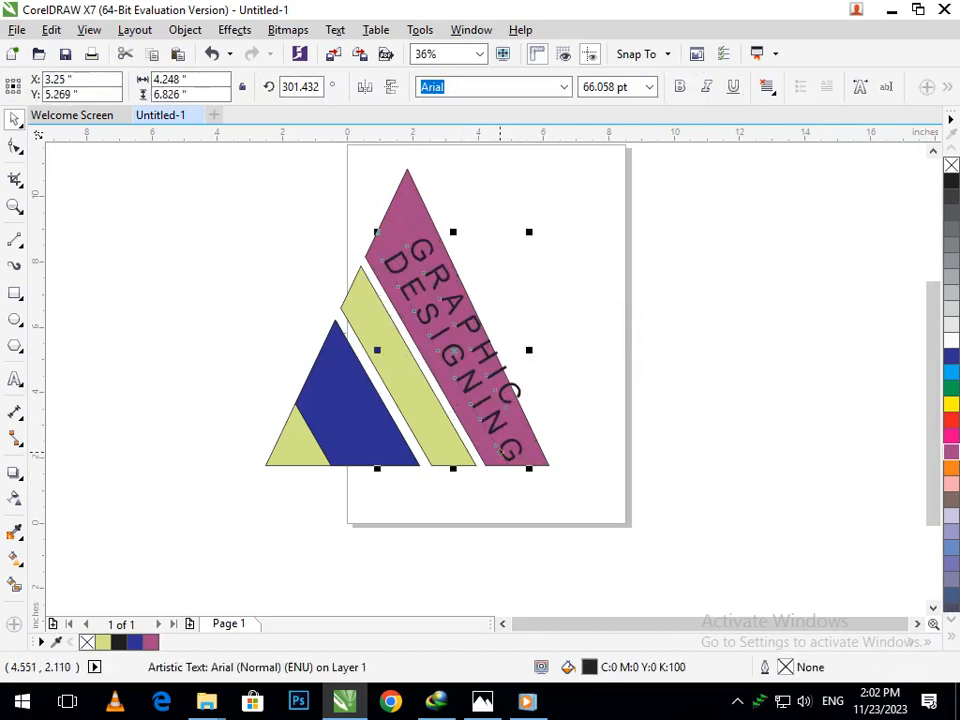
left_click(503, 450)
left_click_drag(531, 472, 490, 468)
key("Escape")
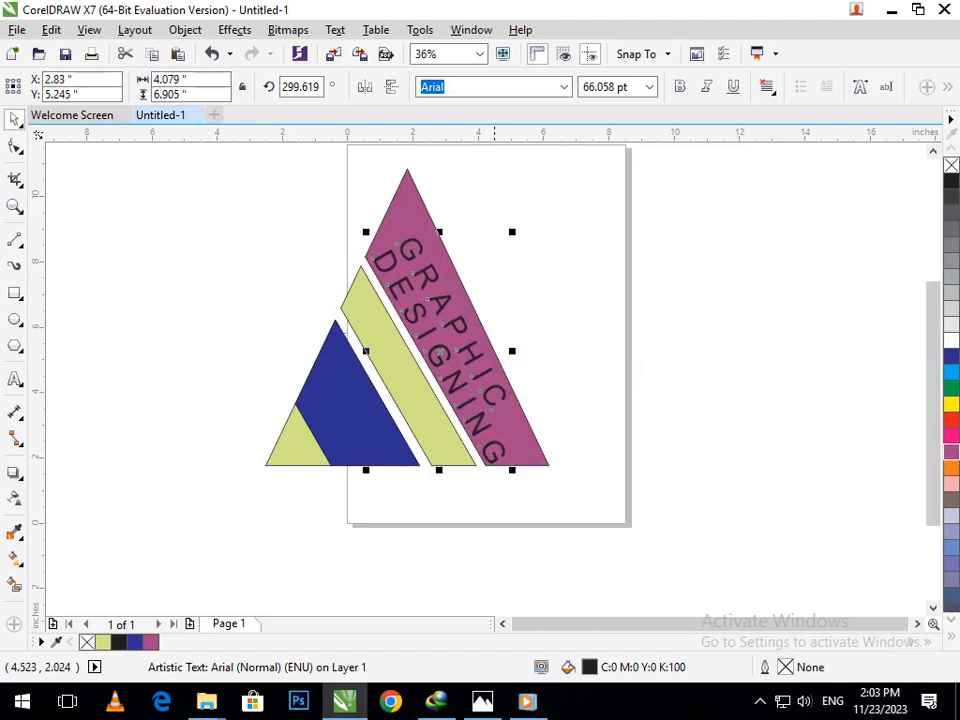
- Shift only the word GRAPHIC down along the slant so it fits inside the purple section beside DESIGNING
scroll(595, 400, "up", 3)
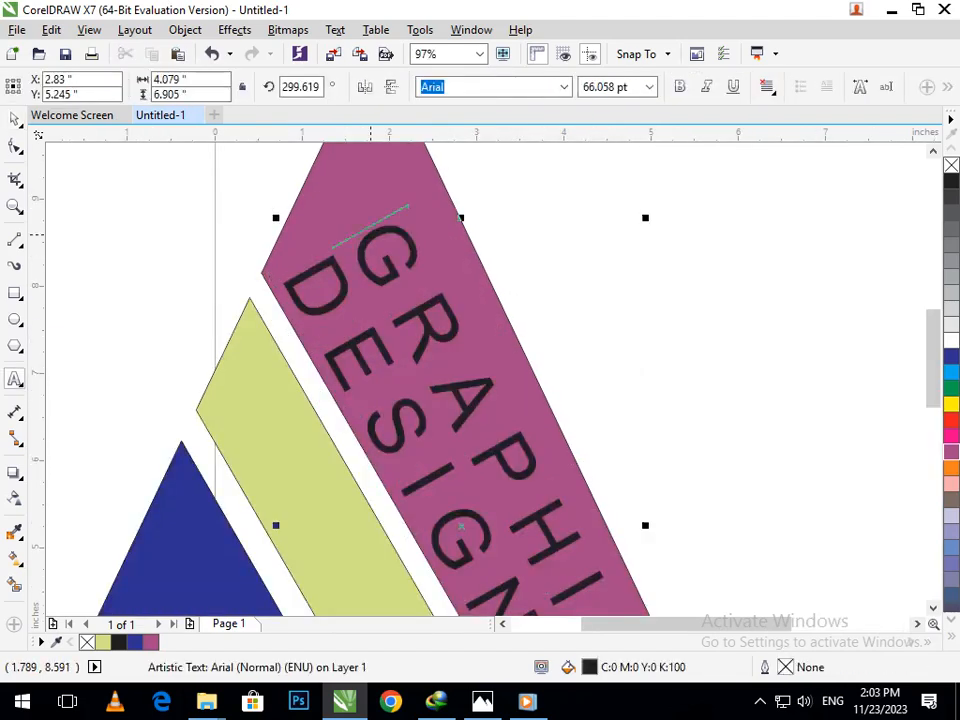
left_click_drag(531, 328, 579, 285)
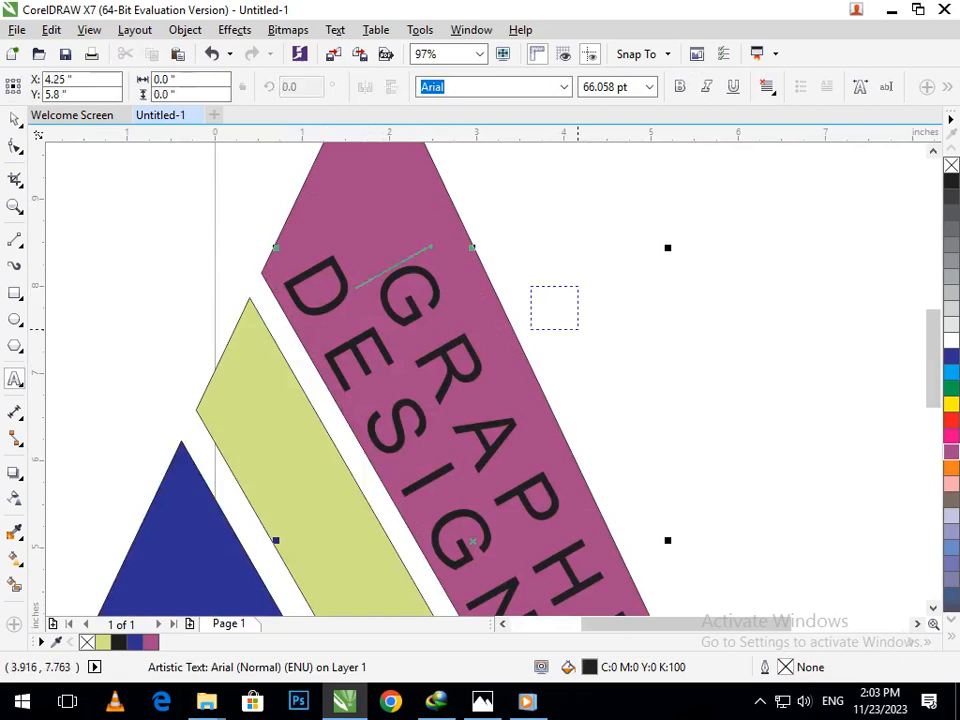
scroll(600, 350, "down", 3)
left_click(14, 119)
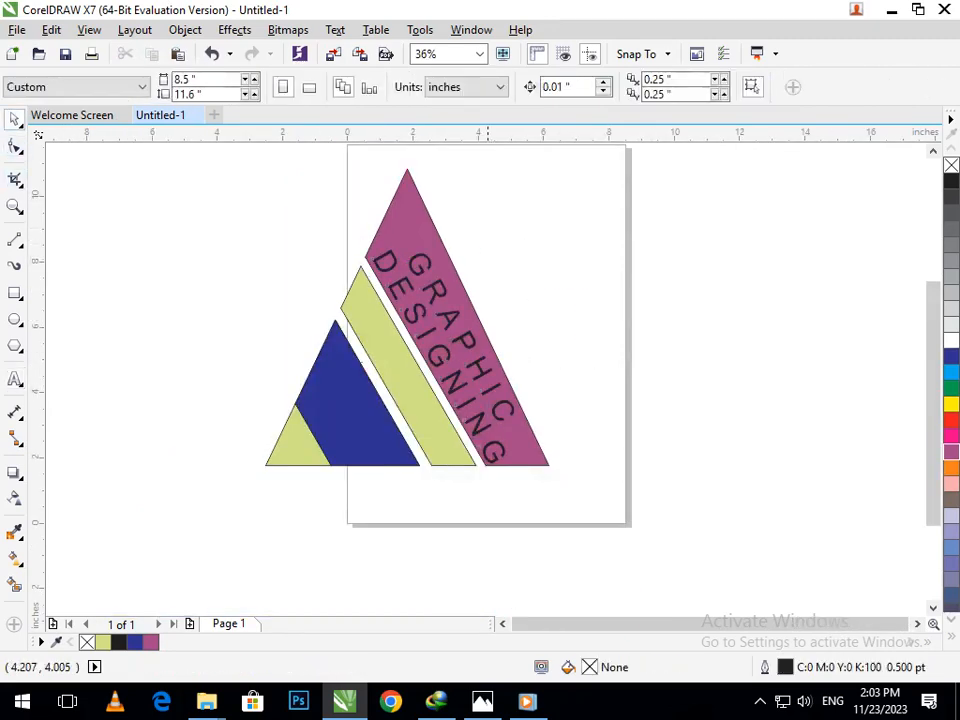
- Nudge the text slightly up and to the right on the purple section and fill it with white
left_click(483, 413)
key("Up")
key("Up")
key("Up")
key("Up")
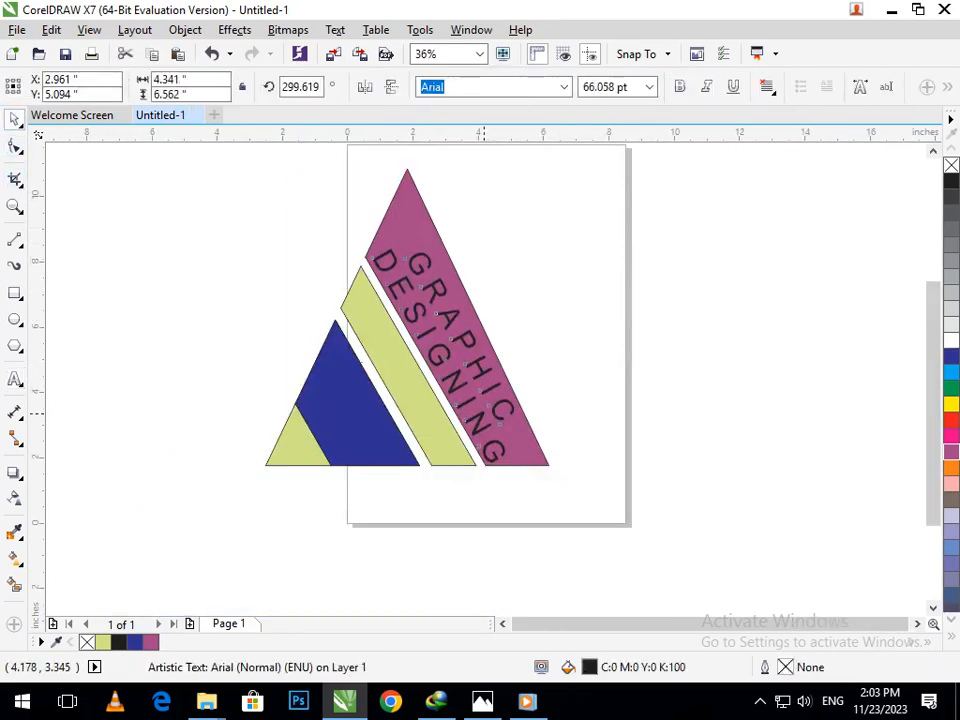
key("Right")
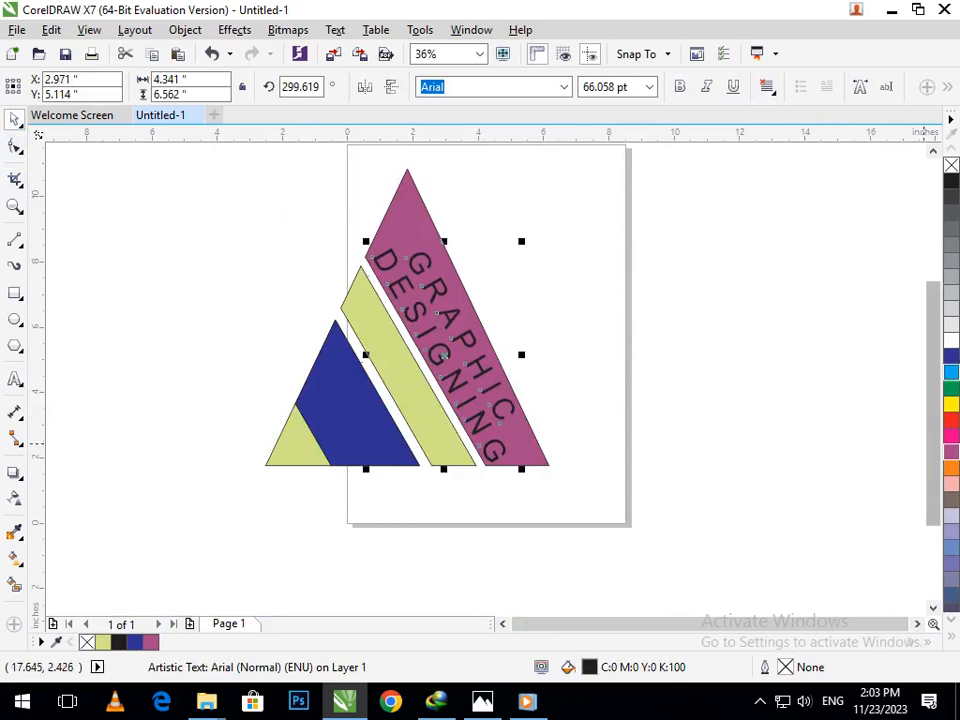
left_click(951, 340)
left_click(522, 497)
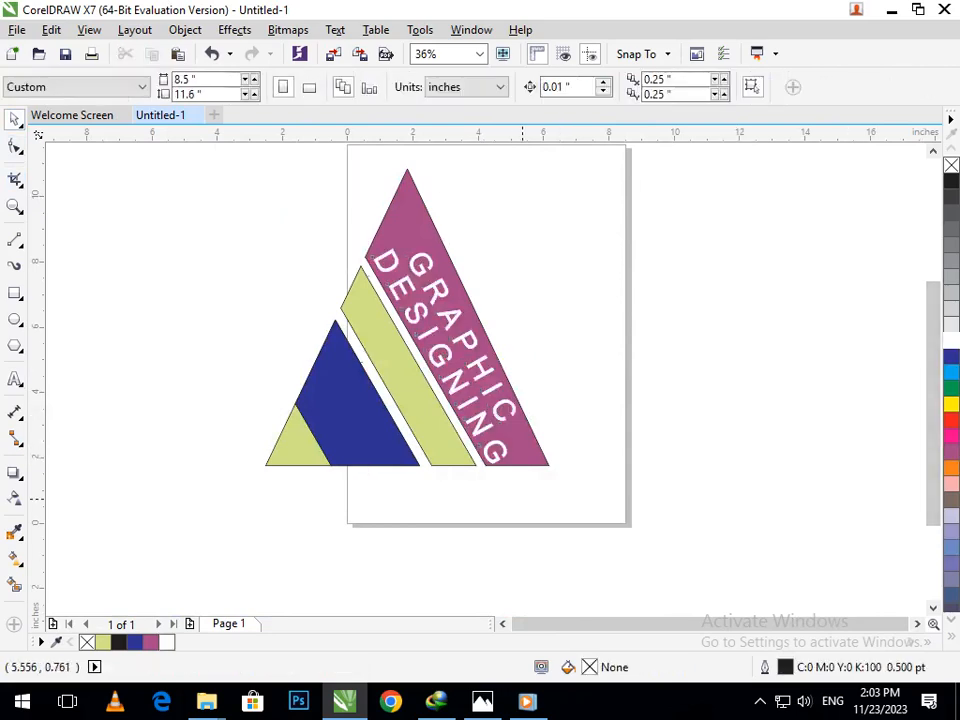
- Recolour the purple section behind the GRAPHIC DESIGNING text with dark blue
scroll(440, 400, "down", 3)
scroll(440, 400, "up", 2)
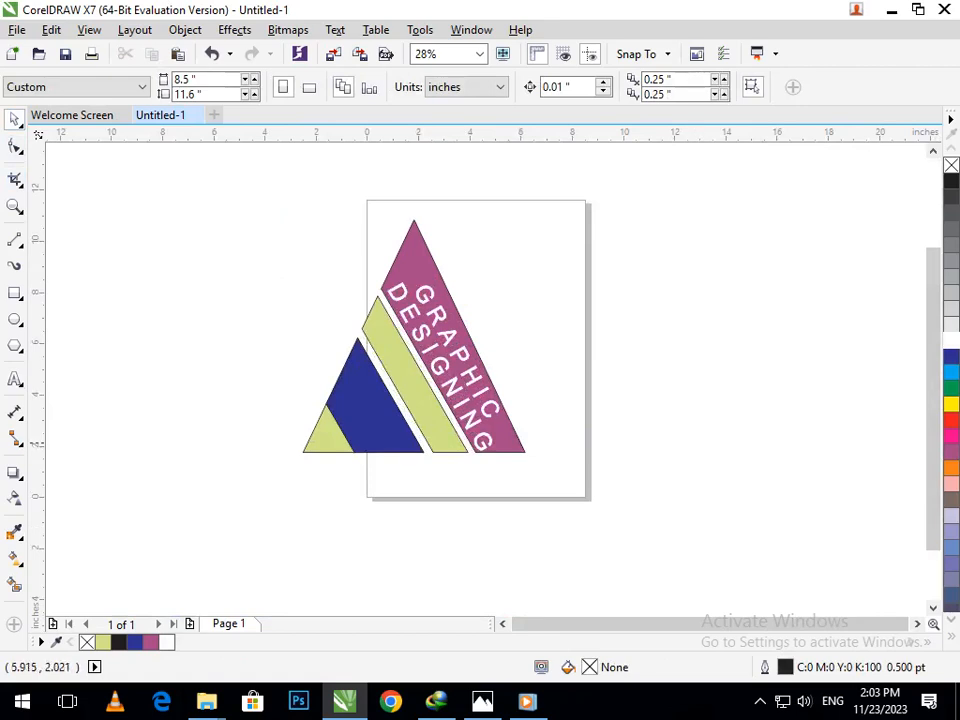
left_click(487, 415)
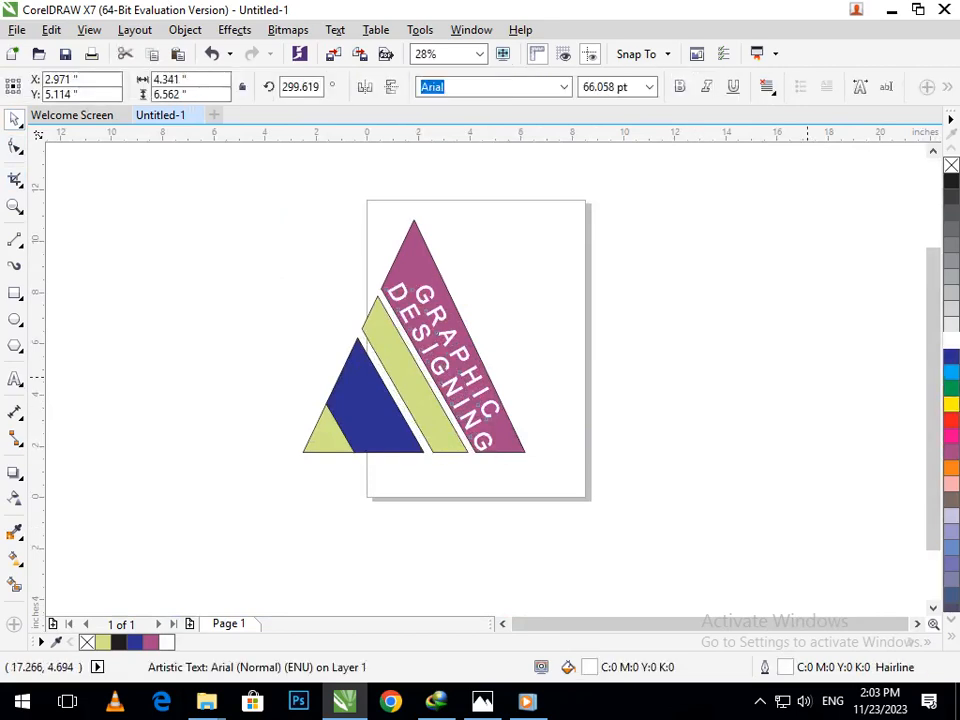
left_click(811, 376)
left_click(507, 440)
left_click(951, 356)
left_click(637, 514)
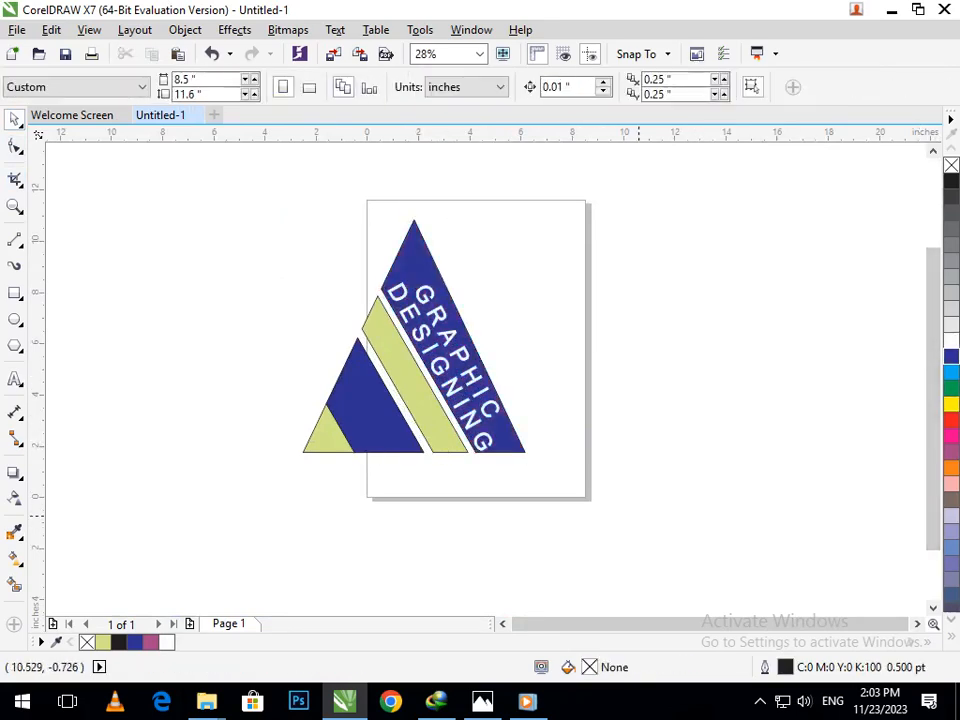
- Fill the slanted GRAPHIC DESIGNING text with yellow
left_click(472, 423)
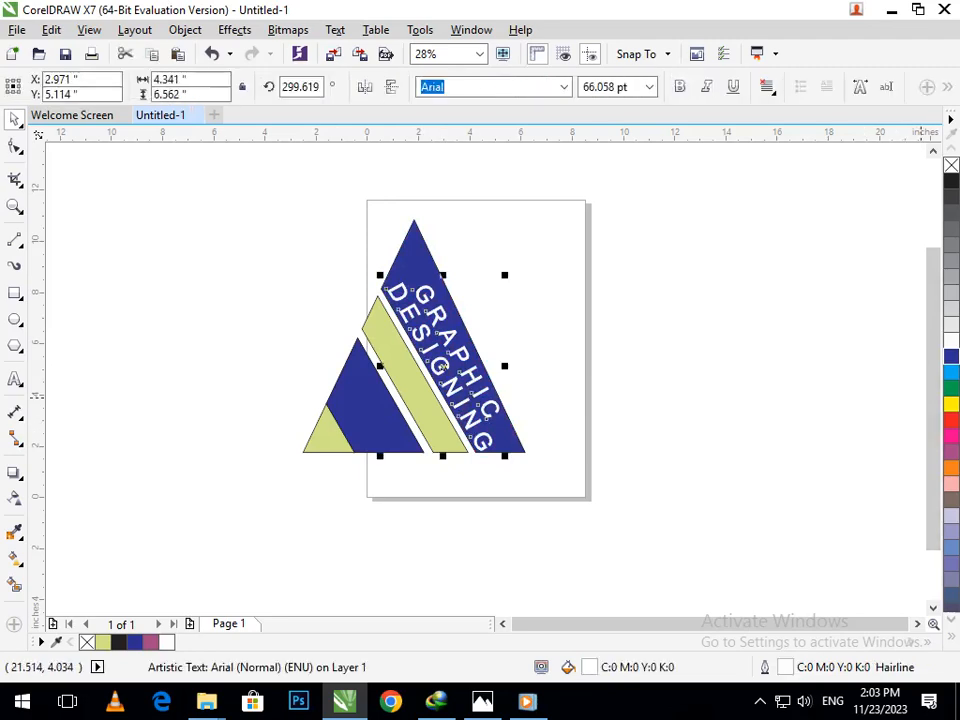
left_click(951, 400)
key("Escape")
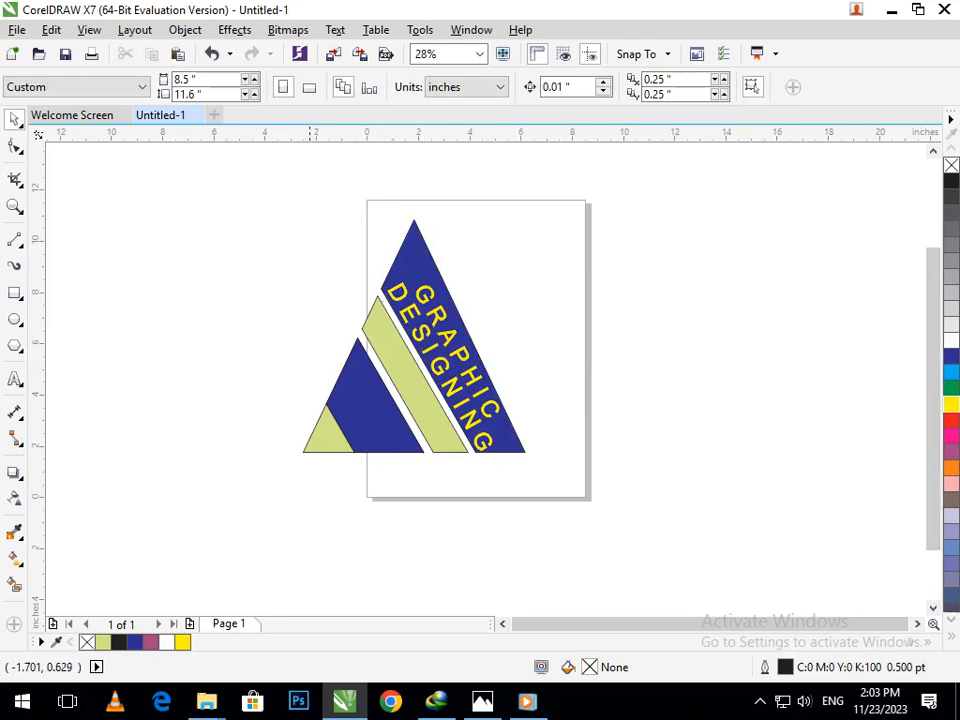
- Draw a straight horizontal line about 8.83 inches long across the base of the triangle
scroll(284, 396, "up", 1)
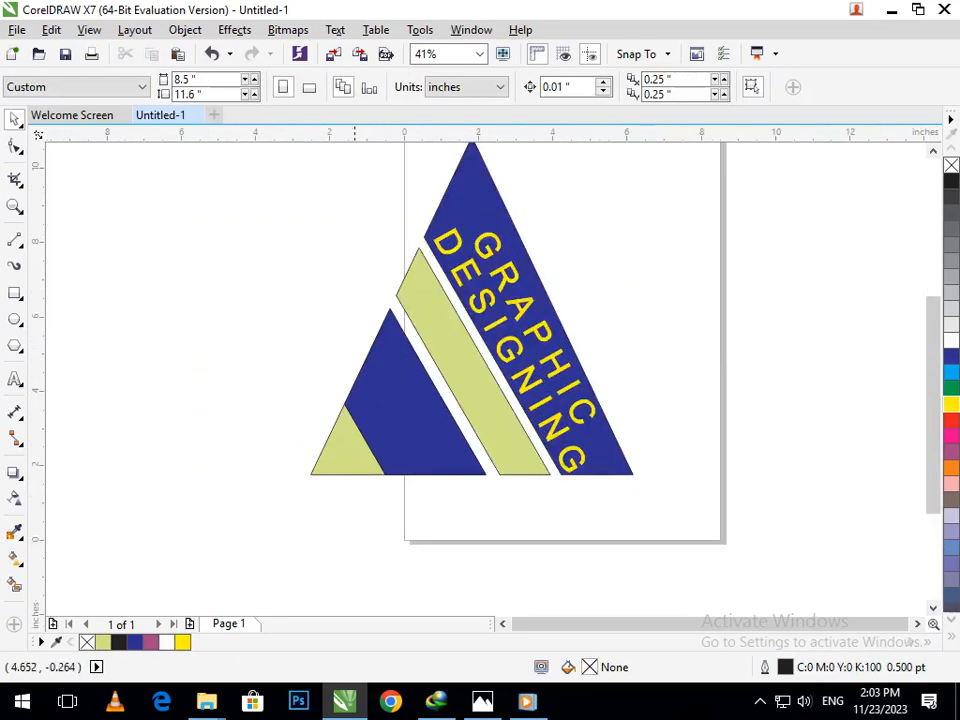
left_click(15, 240)
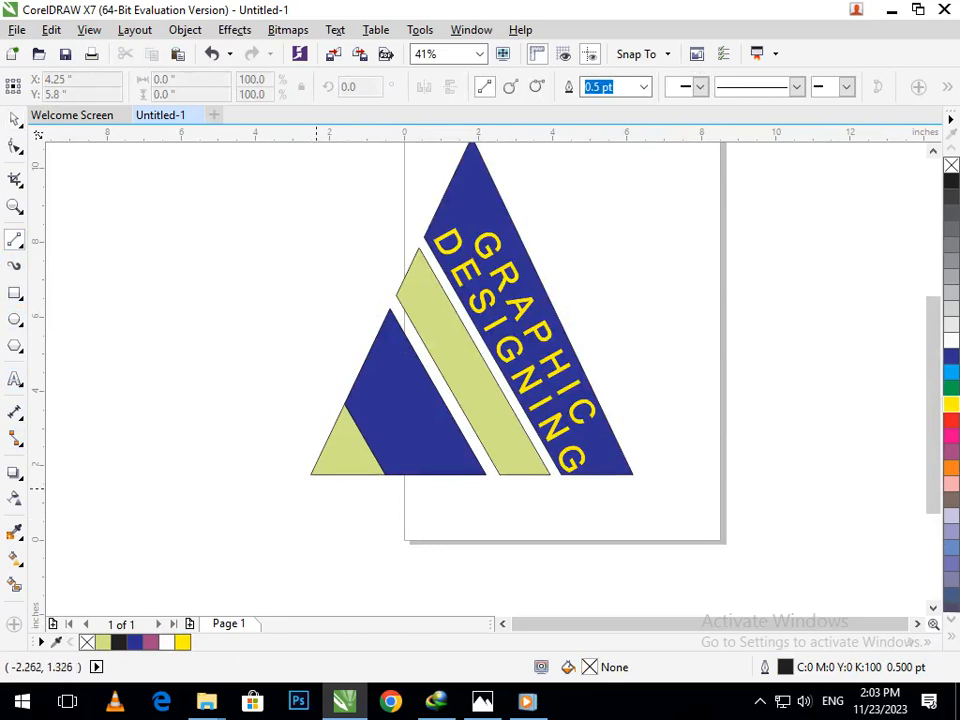
left_click(305, 473)
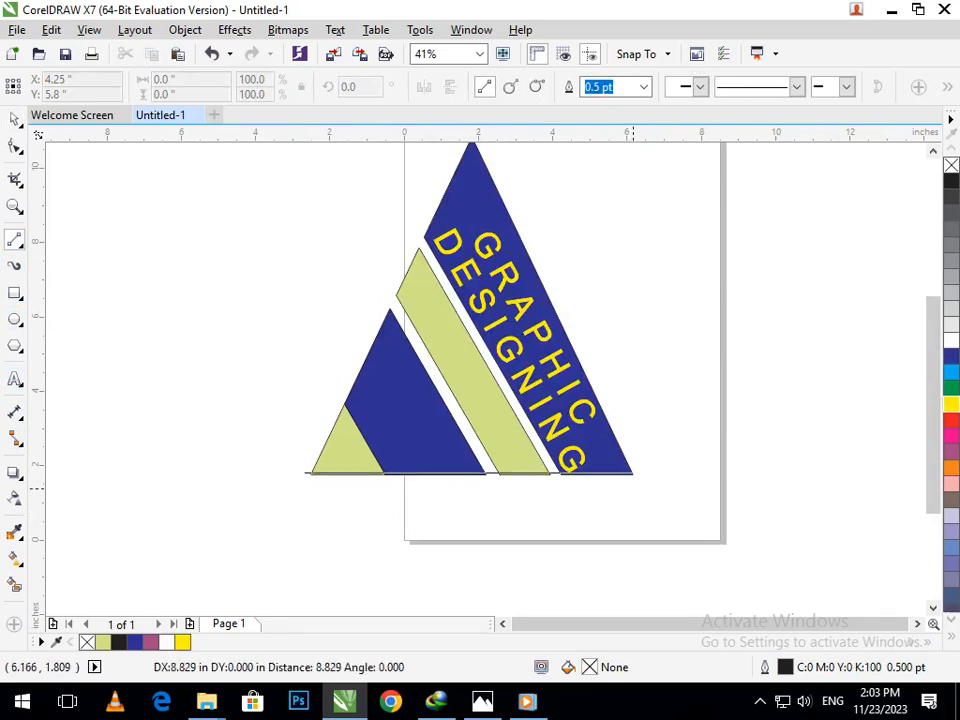
left_click(632, 473)
key("space")
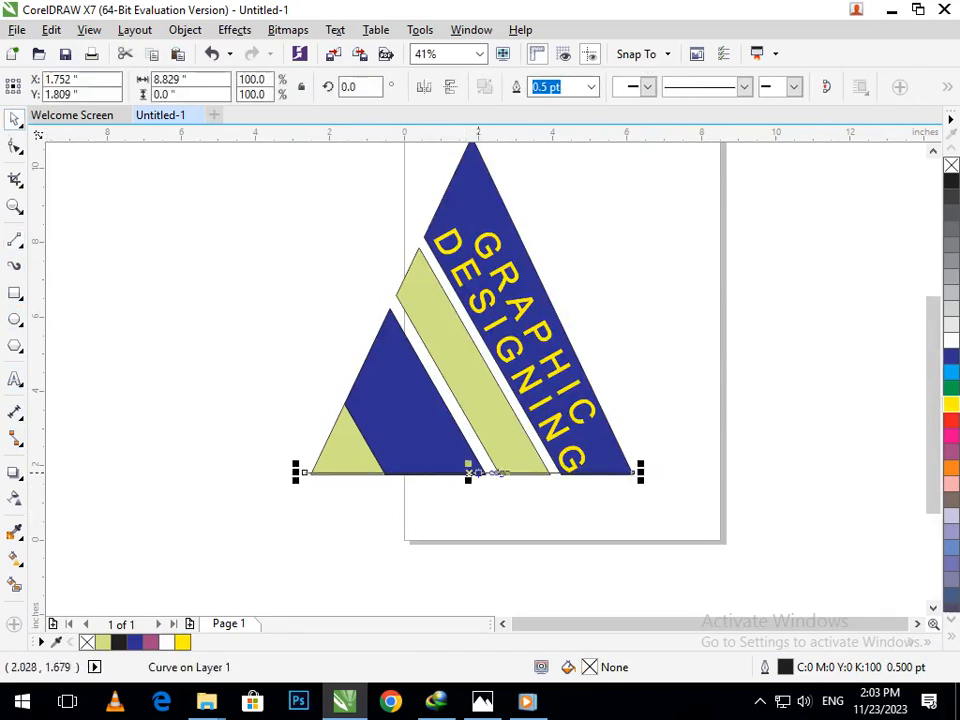
- Move the horizontal line slightly below the triangle's base and shorten it to about 8.48 inches
left_click(477, 473)
mouse_move(463, 475)
left_mouse_down()
mouse_move(460, 495)
mouse_move(472, 494)
left_mouse_up()
left_click_drag(299, 495, 308, 543)
left_click(379, 561)
scroll(379, 561, "up", 2)
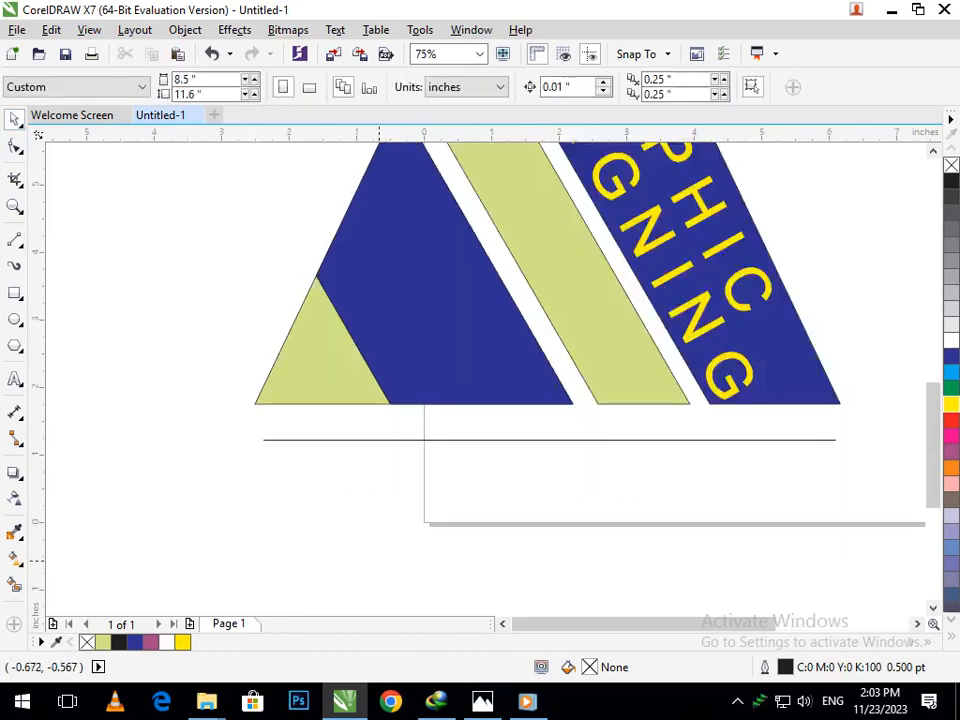
left_click_drag(159, 319, 270, 398)
- Set the outline width of the line below the triangle to 36 pt to make a thick bar
scroll(552, 455, "up", 3)
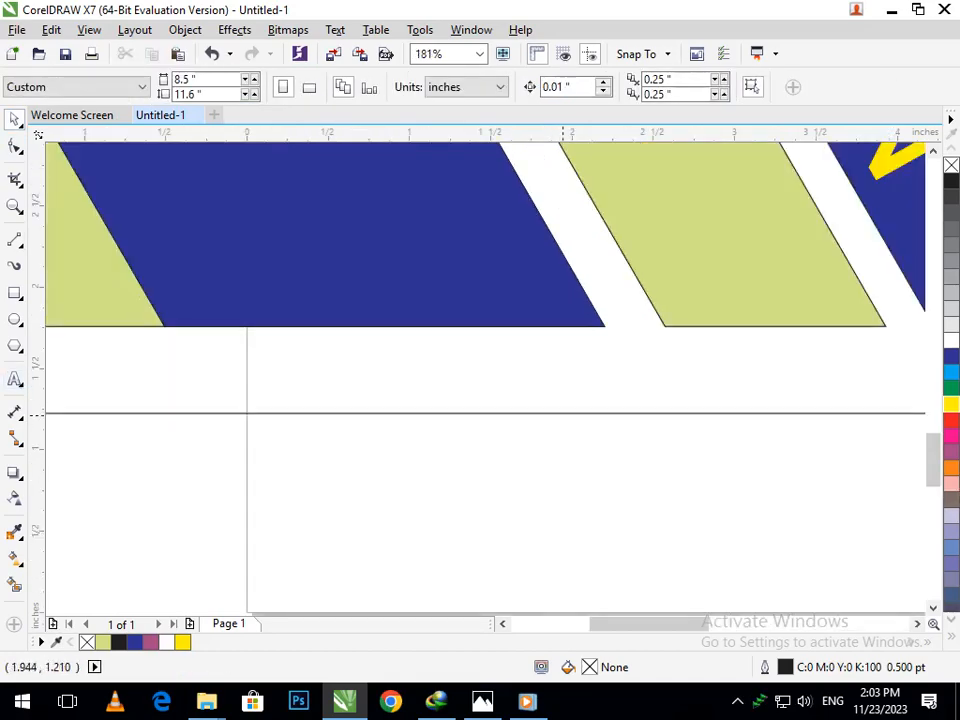
left_click(547, 413)
left_click(591, 87)
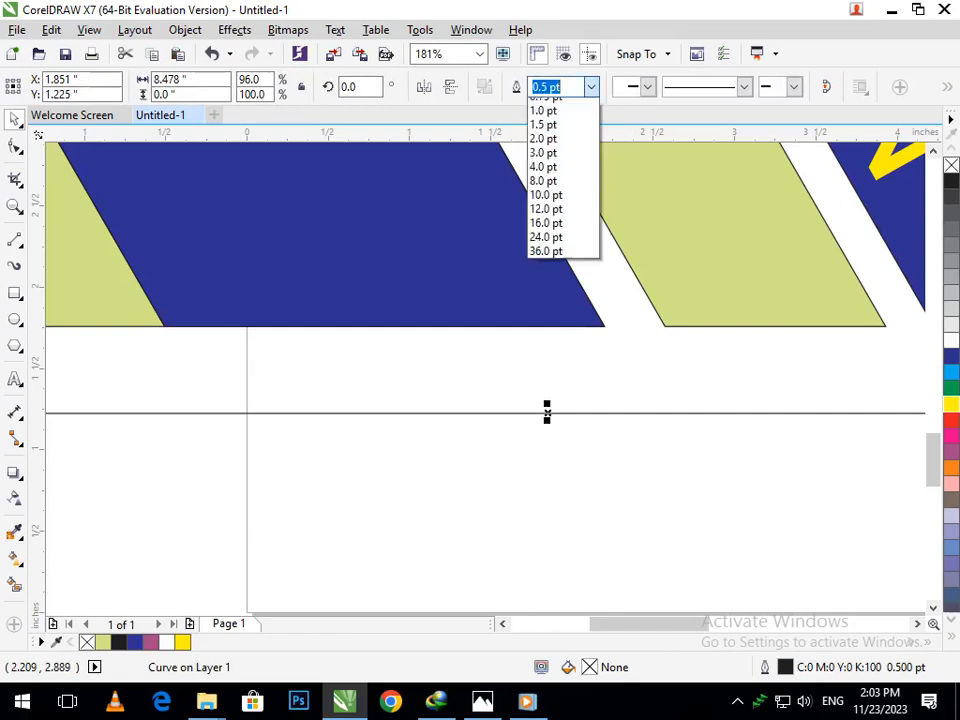
left_click(556, 302)
key("F3")
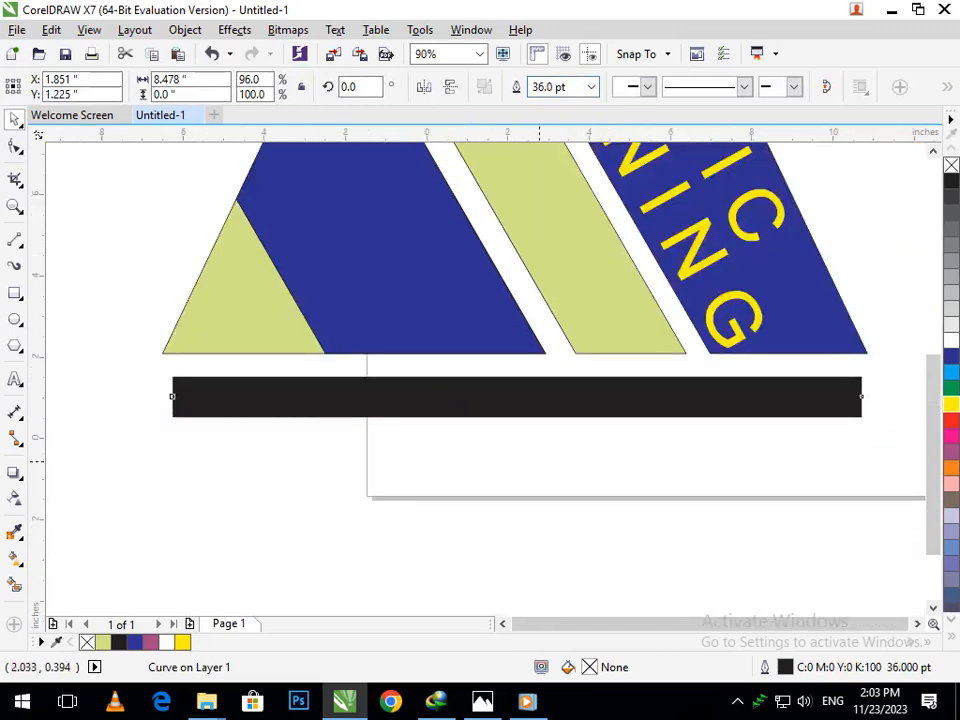
key("F3")
key("F3")
left_click_drag(298, 315, 736, 480)
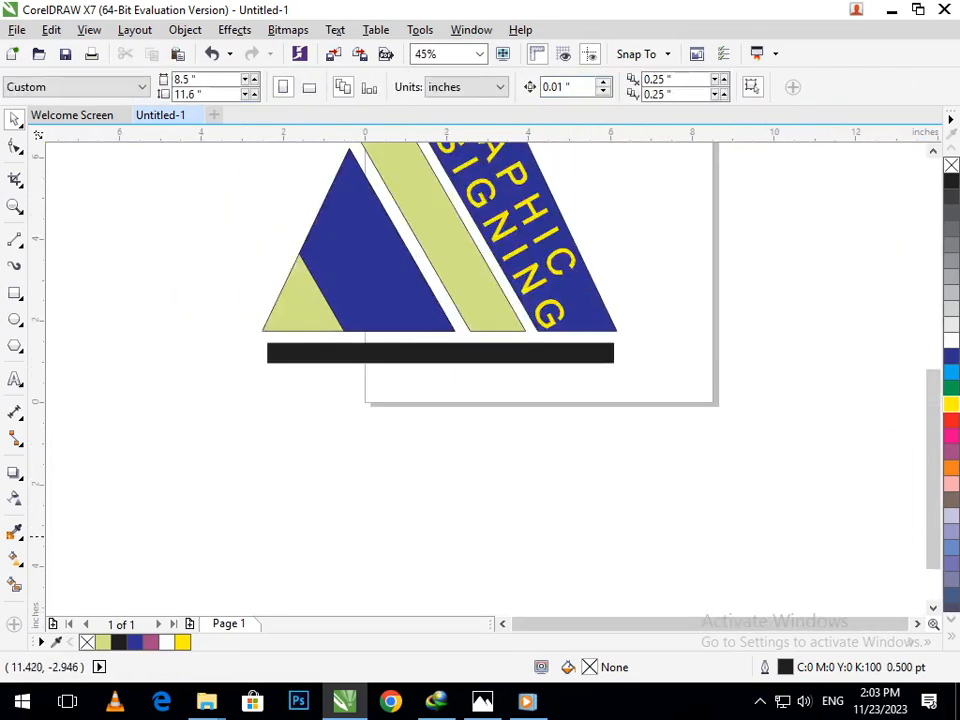
- Draw a rectangle about 0.73 by 0.71 inches over the middle of the black bar, with white fill and white outline
key("F6")
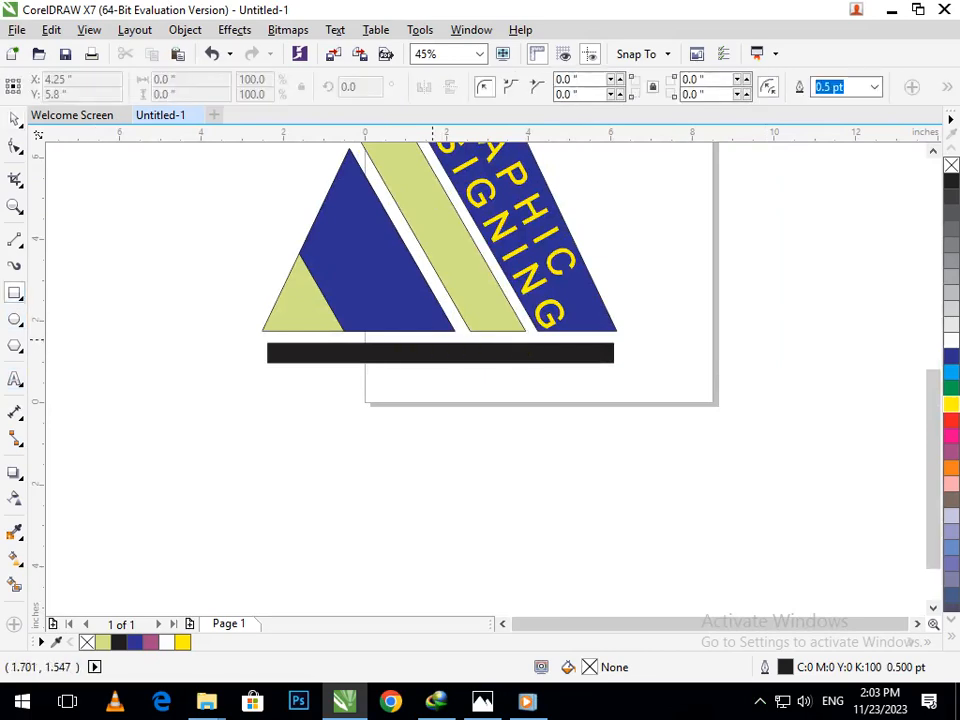
left_click_drag(427, 339, 456, 367)
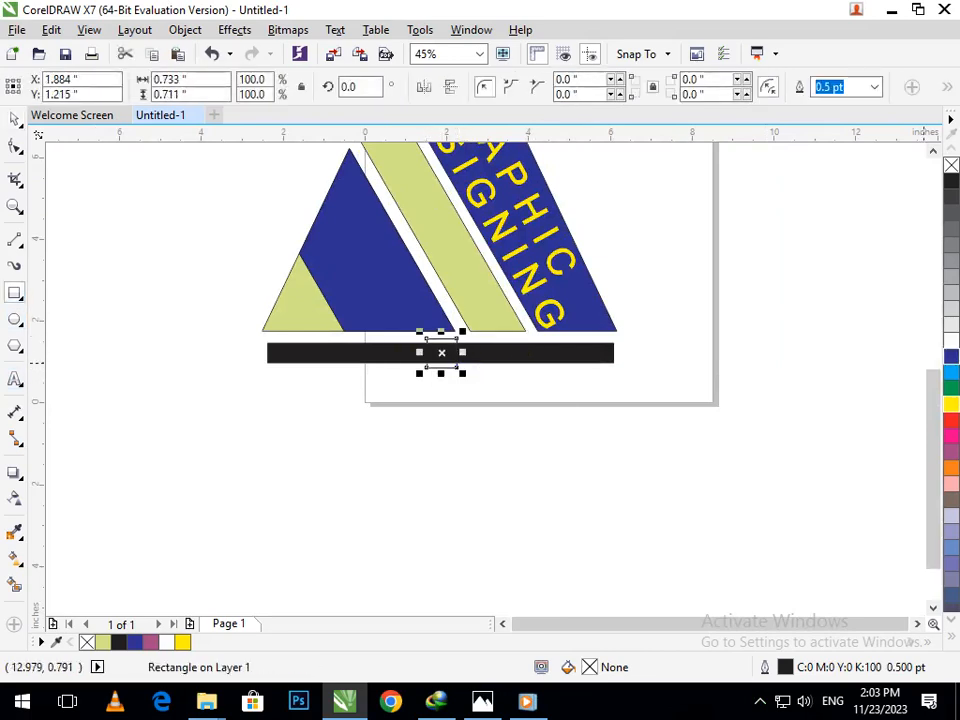
left_click(951, 340)
right_click(951, 340)
scroll(547, 415, "down", 1)
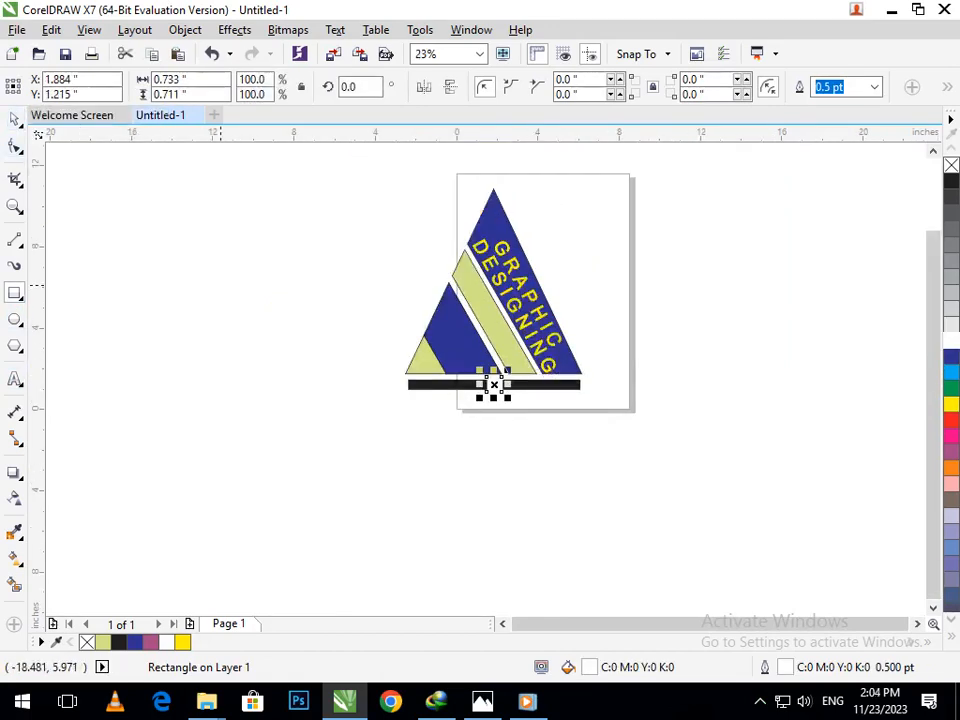
key("space")
left_click(506, 418)
scroll(421, 378, "up", 2)
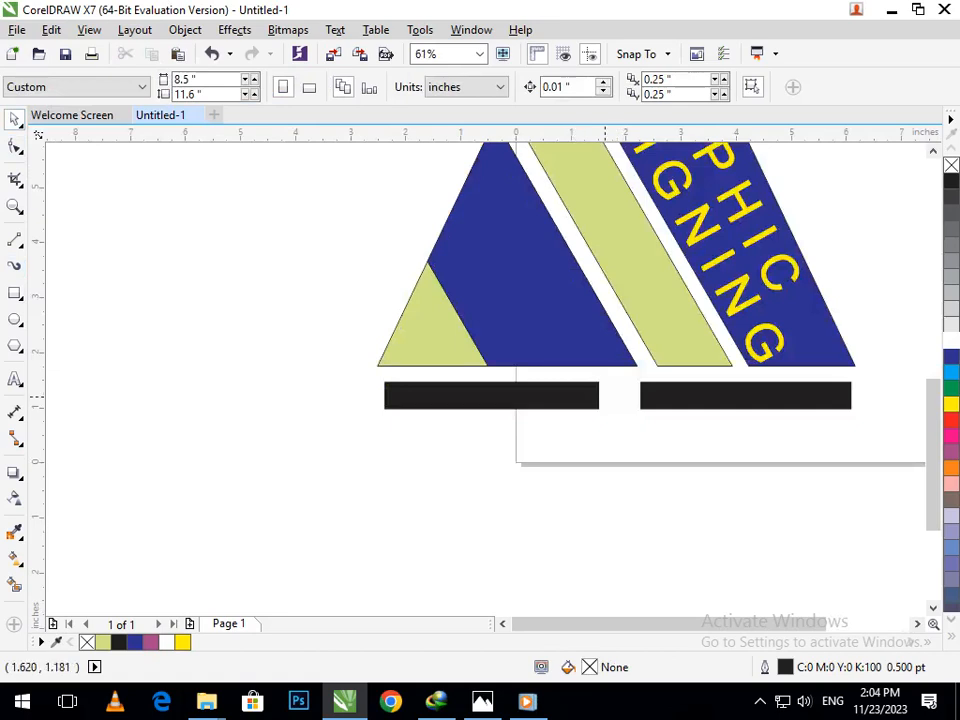
- Try a yellow fill on the small square on the bar, followed by dark blue fill and outline
left_click(605, 396)
left_click(951, 405)
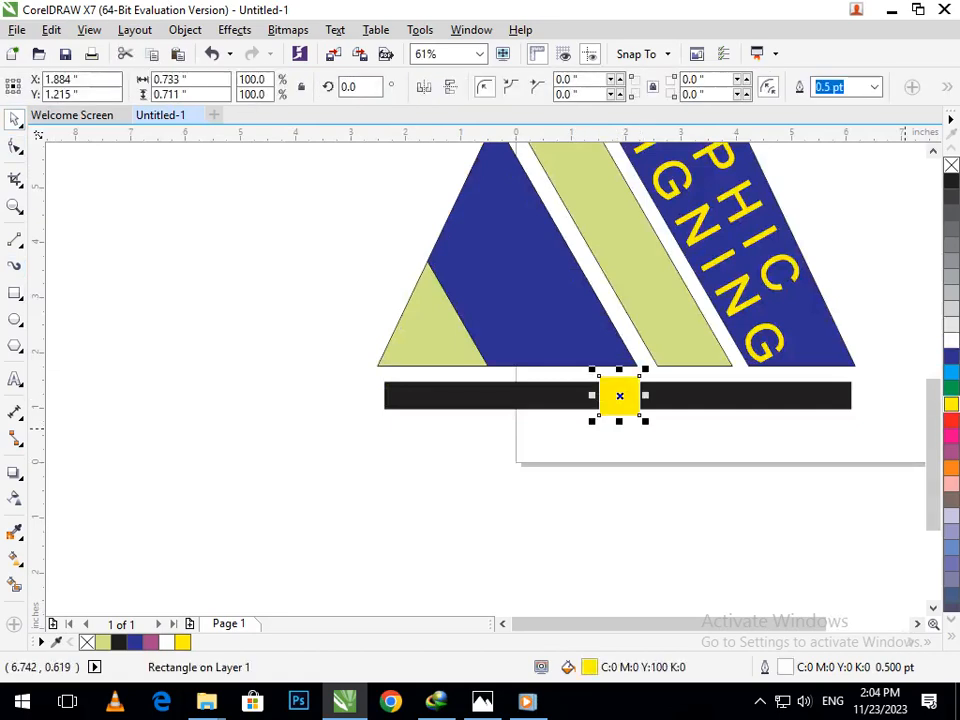
left_click(951, 356)
right_click(951, 356)
left_click_drag(683, 490, 551, 358)
scroll(551, 380, "down", 2)
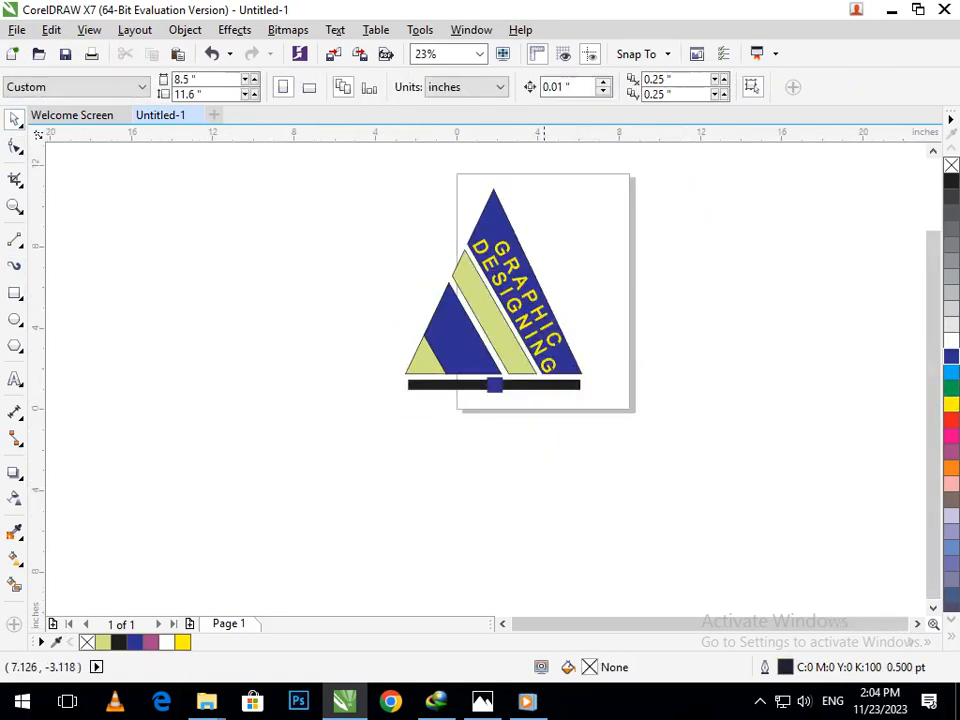
scroll(516, 408, "up", 2)
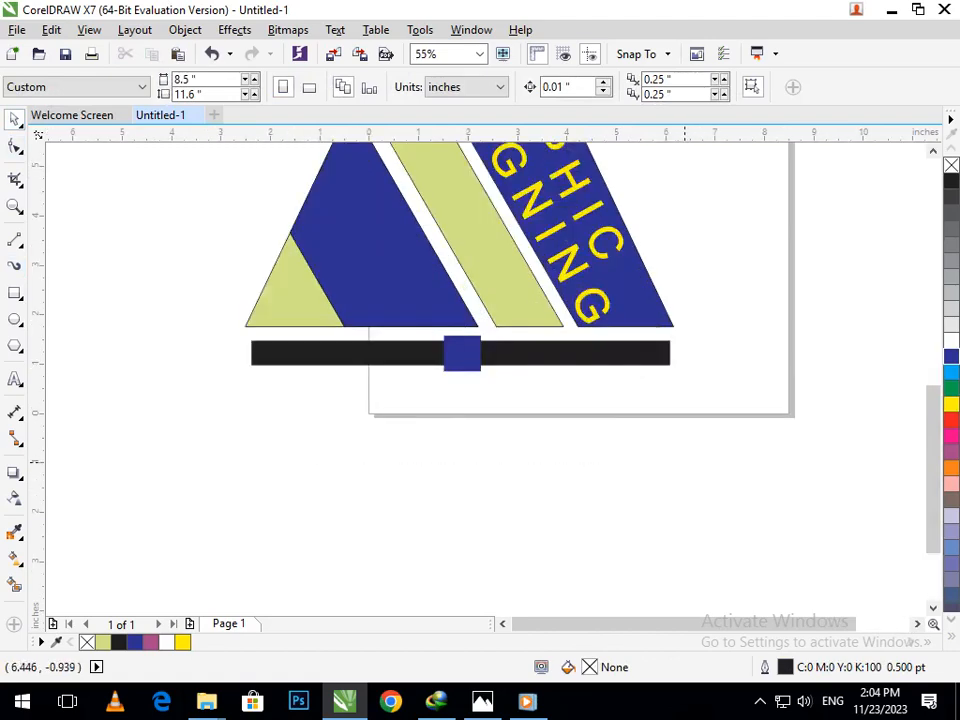
- Give the small square in the middle of the black bar an orange fill and outline
left_click(461, 364)
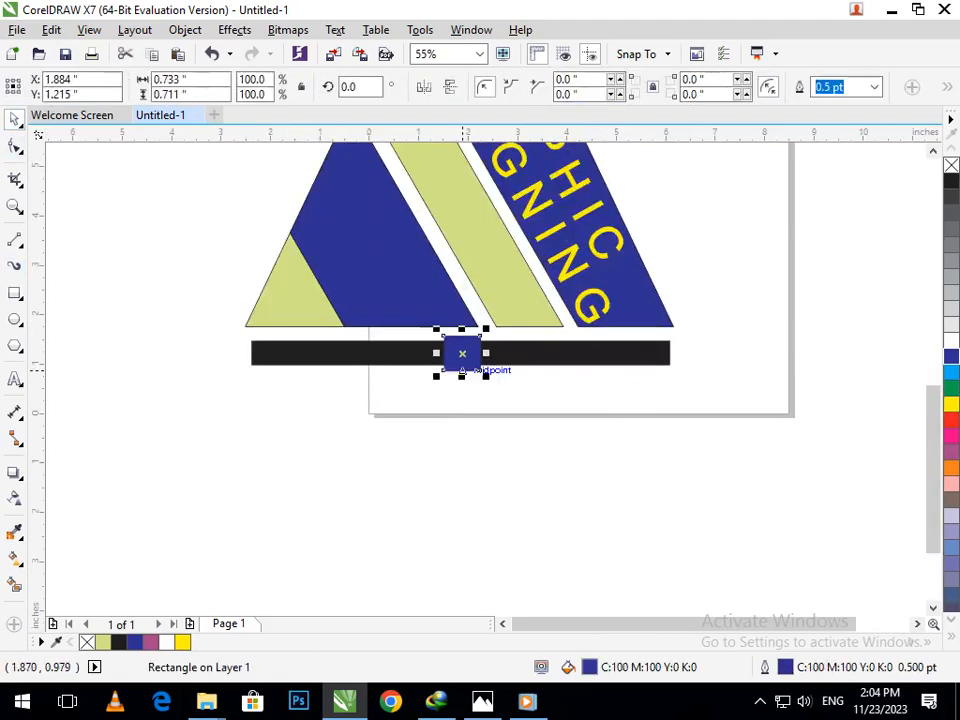
left_click(951, 468)
left_click_drag(619, 412, 531, 326)
scroll(519, 405, "down", 2)
scroll(480, 380, "up", 2)
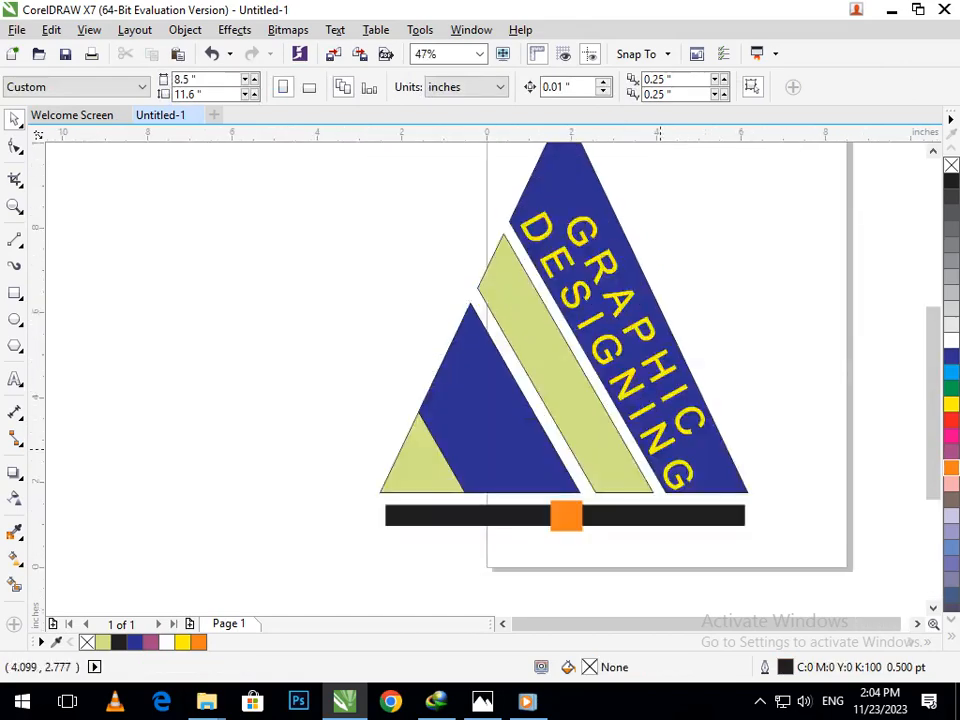
scroll(500, 390, "down", 2)
scroll(560, 410, "up", 3)
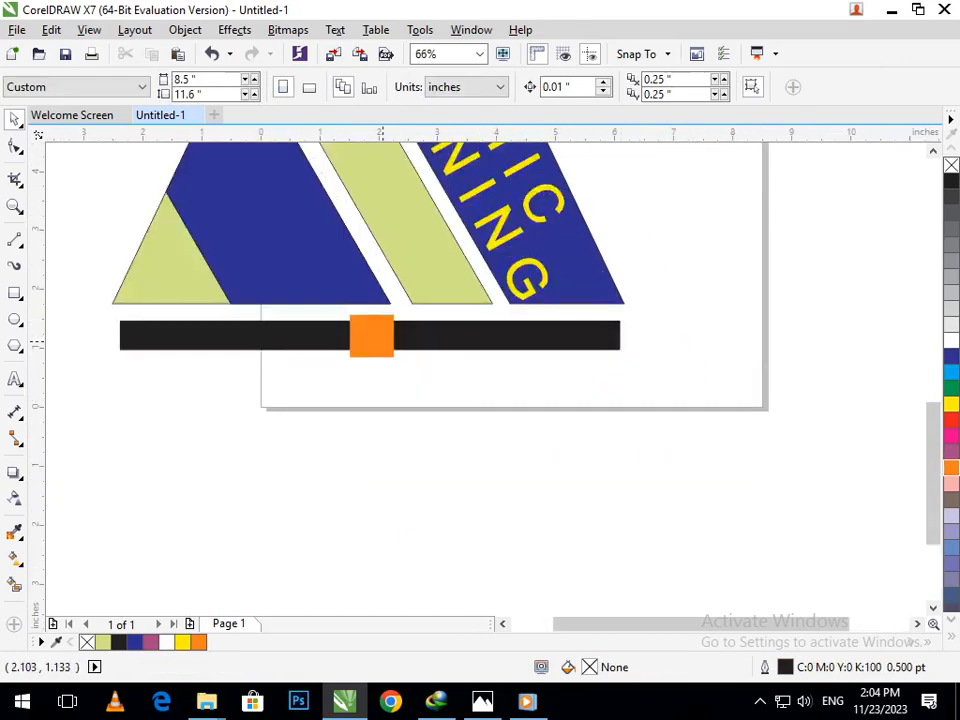
- Try to trim the black bar with the orange square, moving the square aside to check the cut and undoing the moves
left_click_drag(377, 344, 385, 394)
key("ctrl+z")
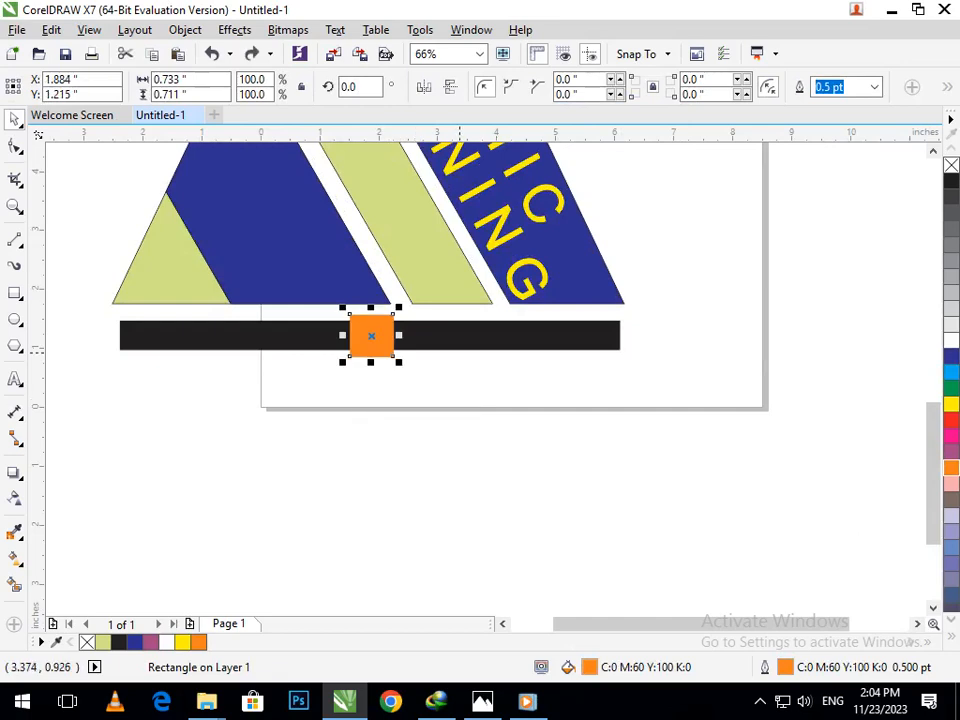
left_click(459, 347, "shift")
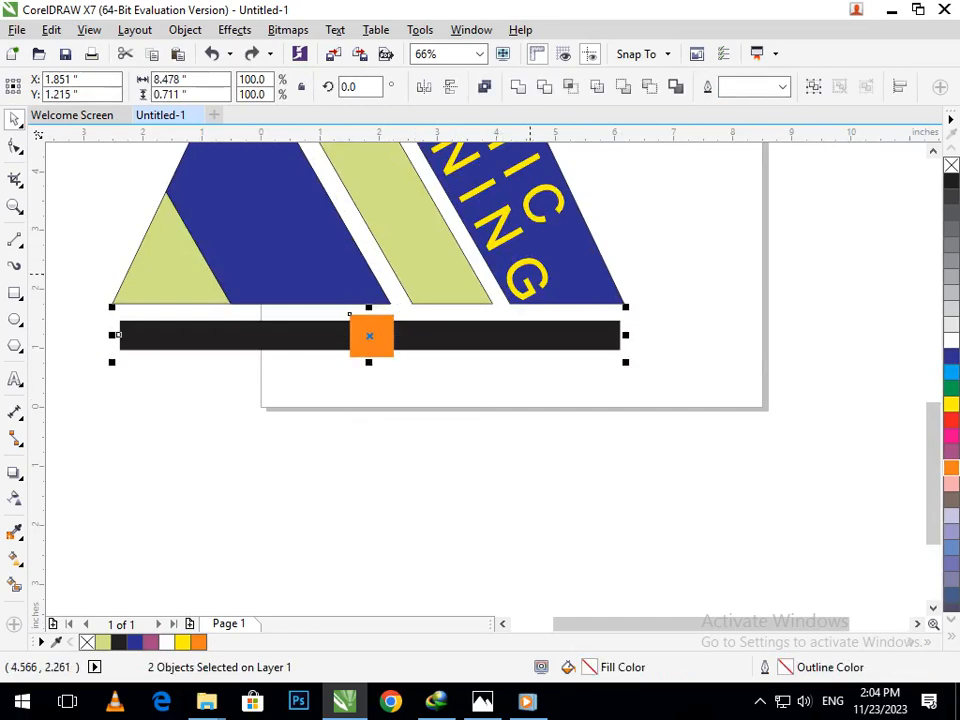
left_click(544, 87)
left_click(455, 420)
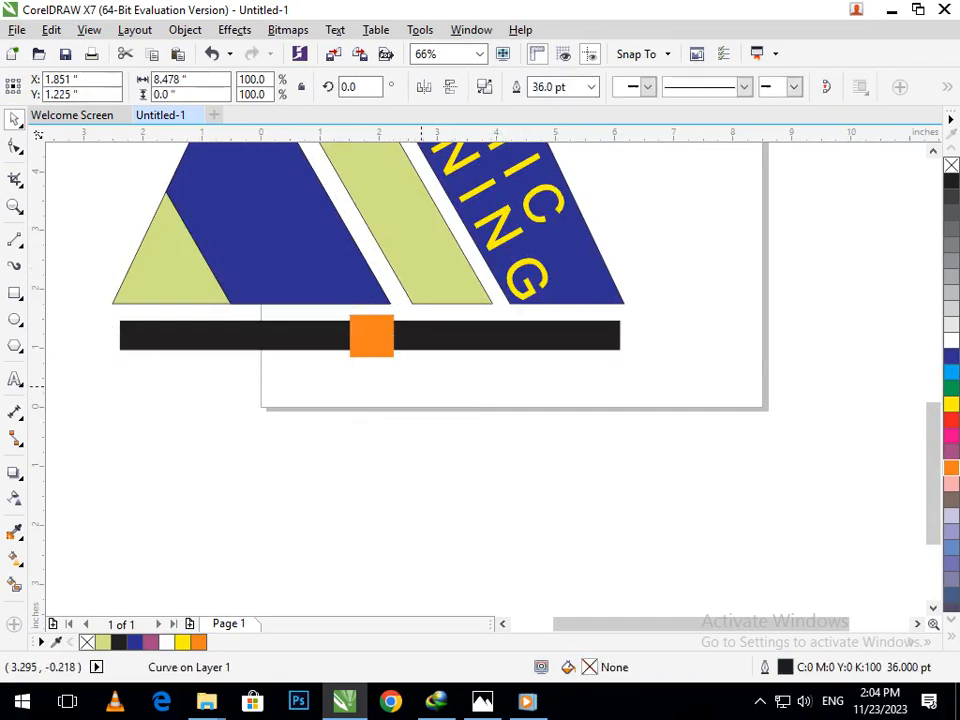
left_click_drag(383, 343, 383, 420)
key("ctrl+z")
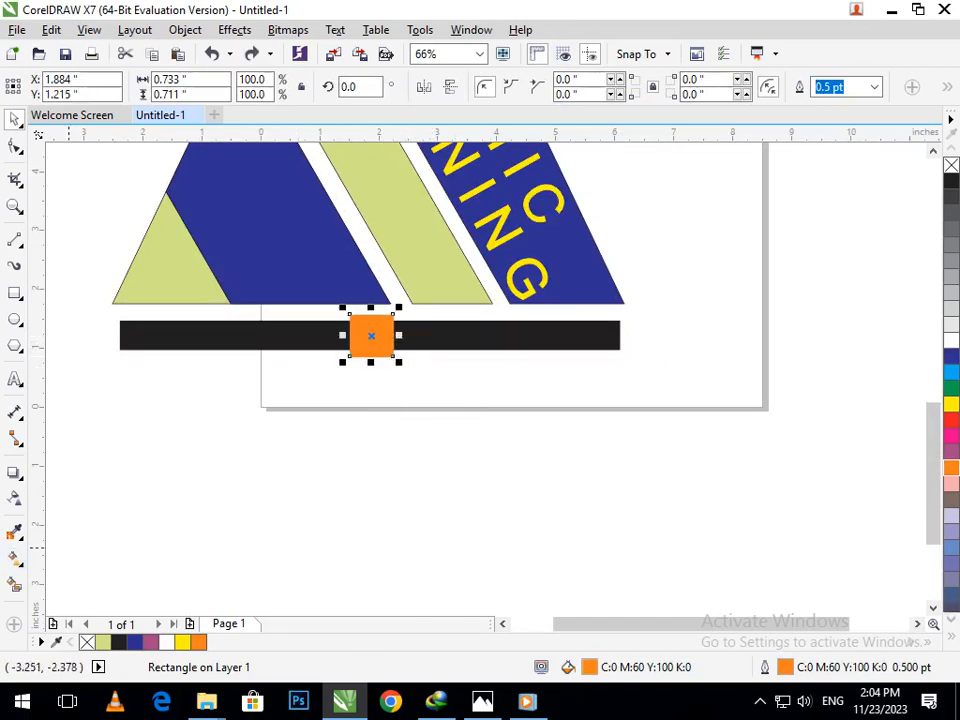
- Add a one-step outside contour with a white fill around the orange square, offset about 0.108 inches
left_click(14, 471)
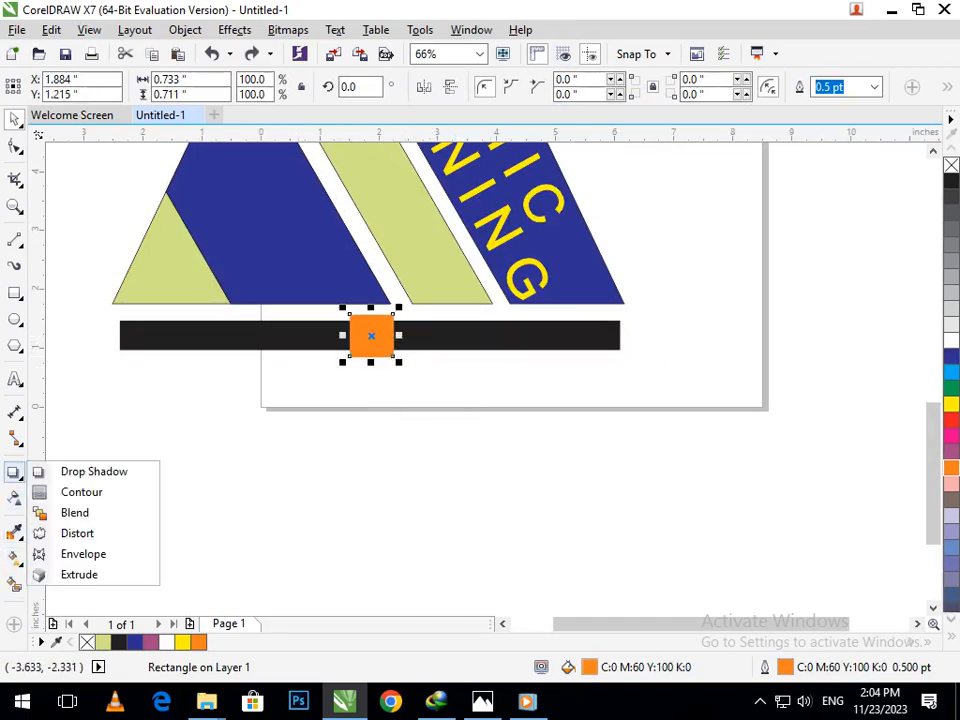
left_click(81, 492)
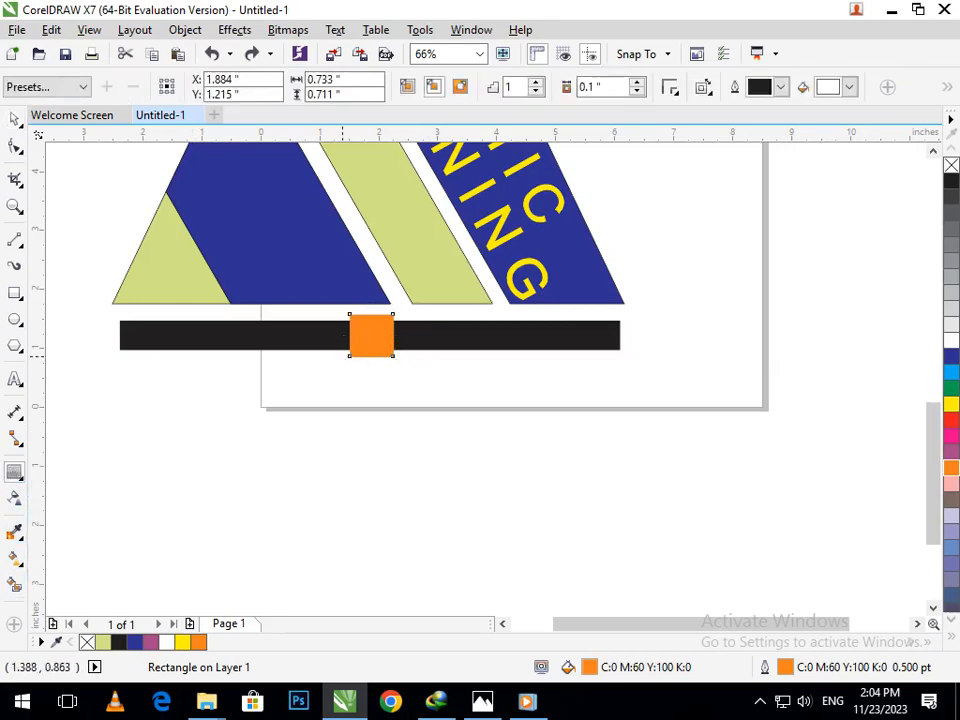
left_click_drag(371, 336, 370, 358)
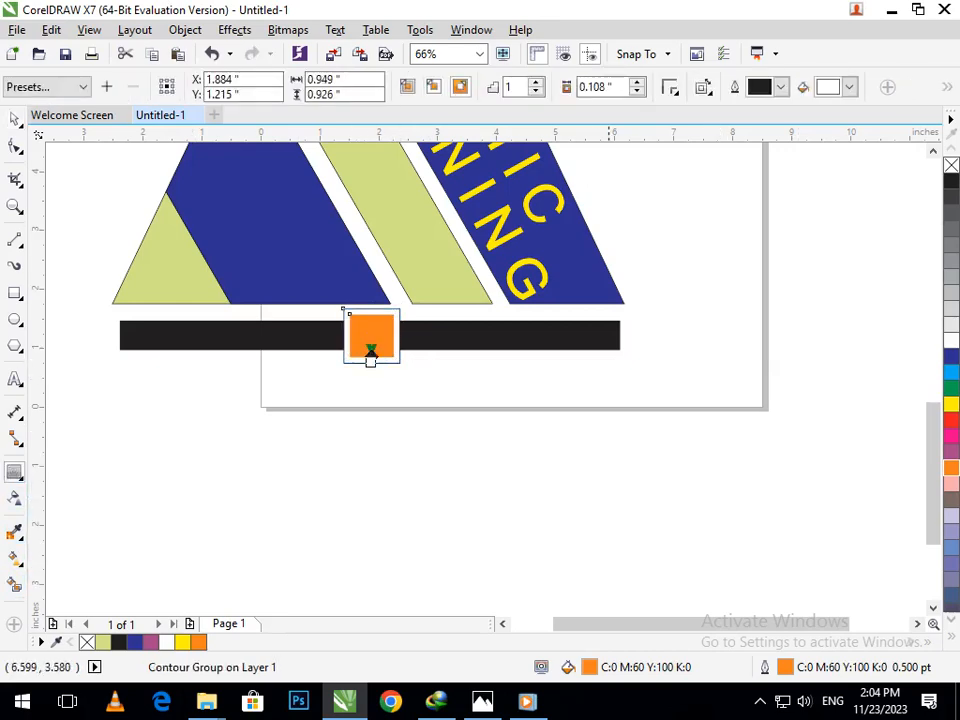
key("space")
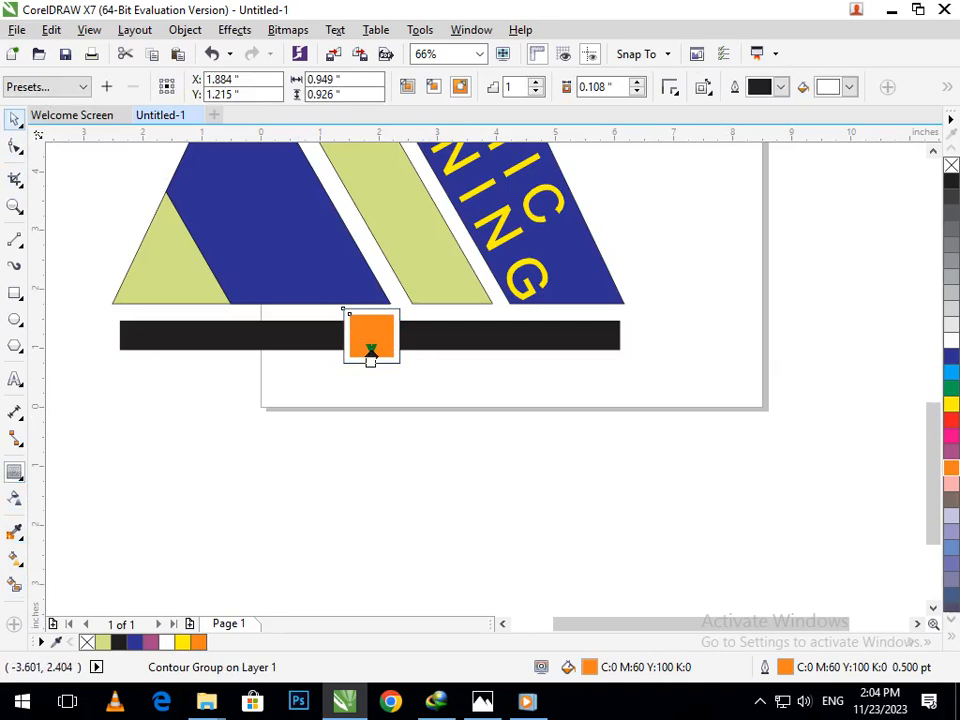
left_click_drag(422, 369, 384, 326)
scroll(545, 410, "down", 3)
scroll(494, 384, "up", 6)
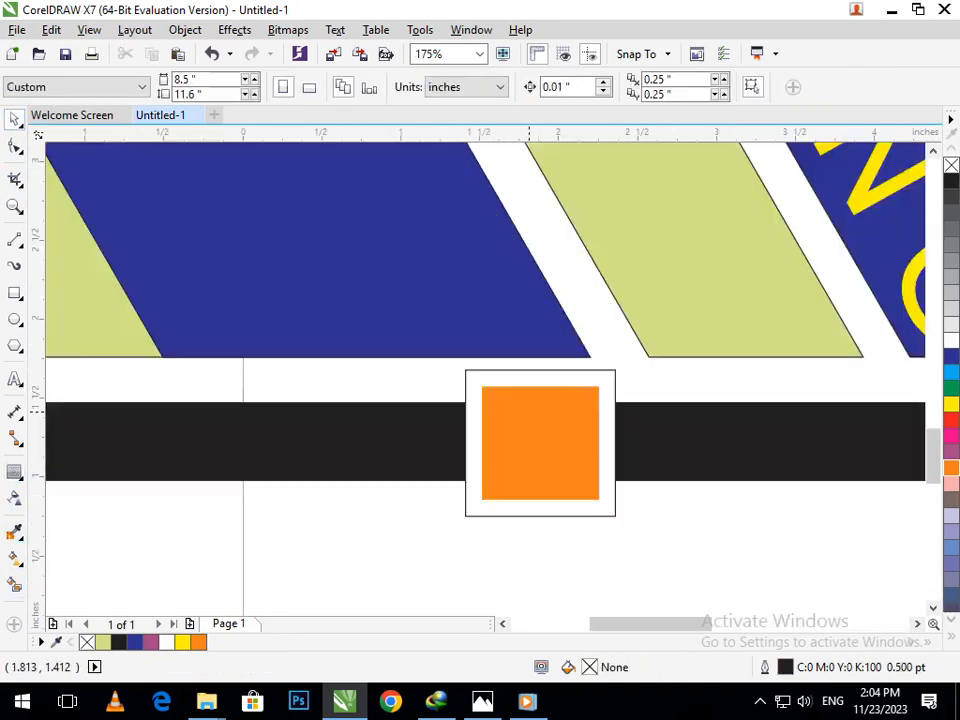
- Break the contour group apart and select the separate white square behind the orange one
left_click(466, 371)
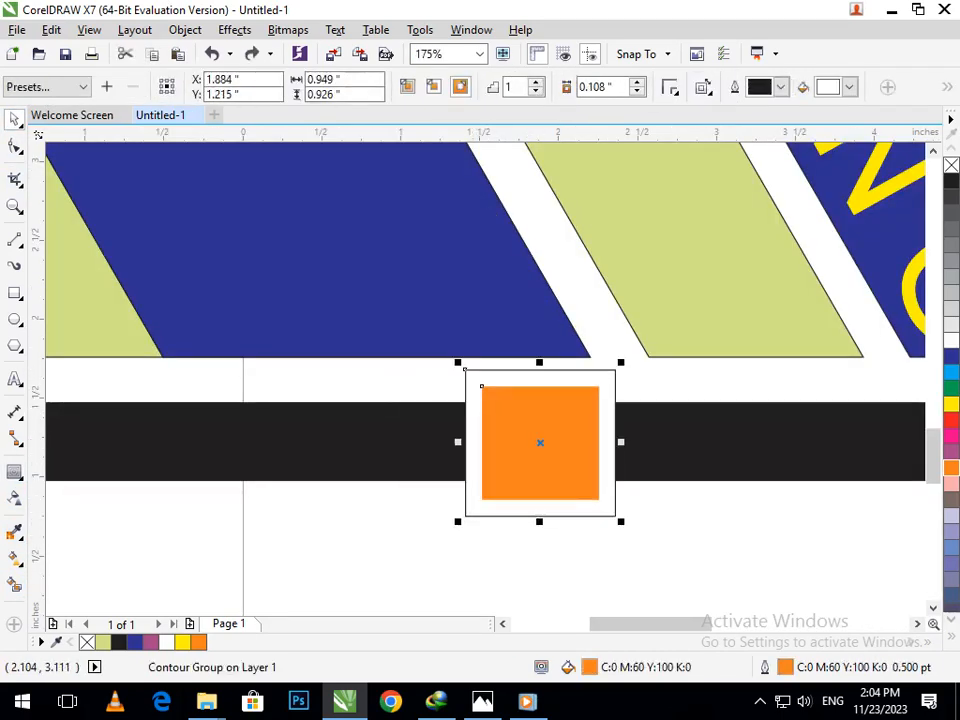
key("ctrl+k")
left_click(691, 515)
left_click(599, 512)
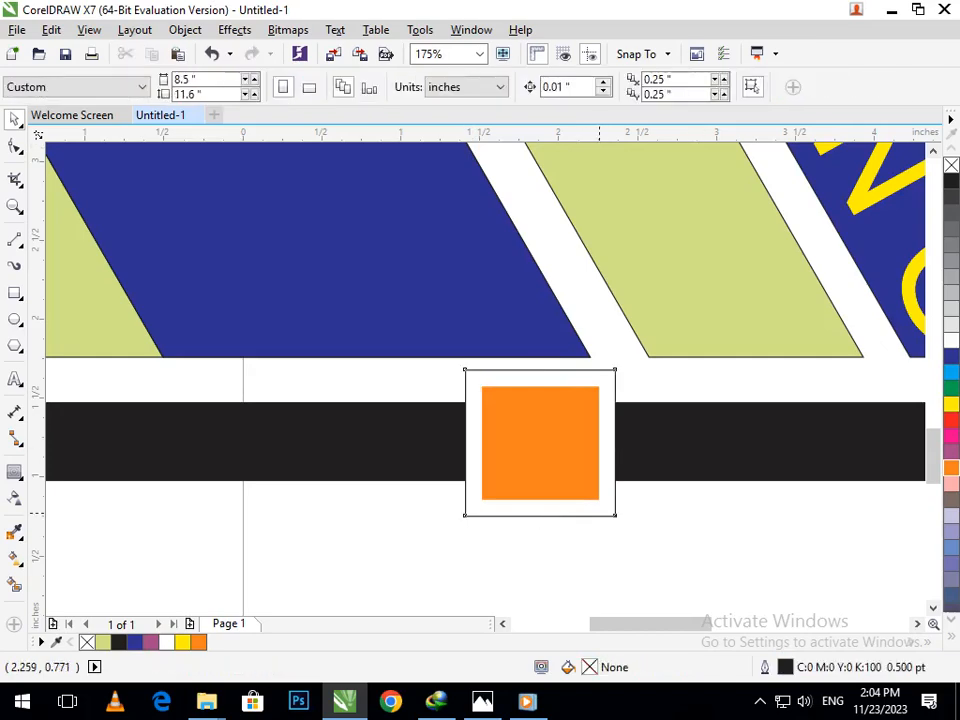
- Trim the black bar with the white square behind the orange one, and delete that white square
left_click(687, 462, "shift")
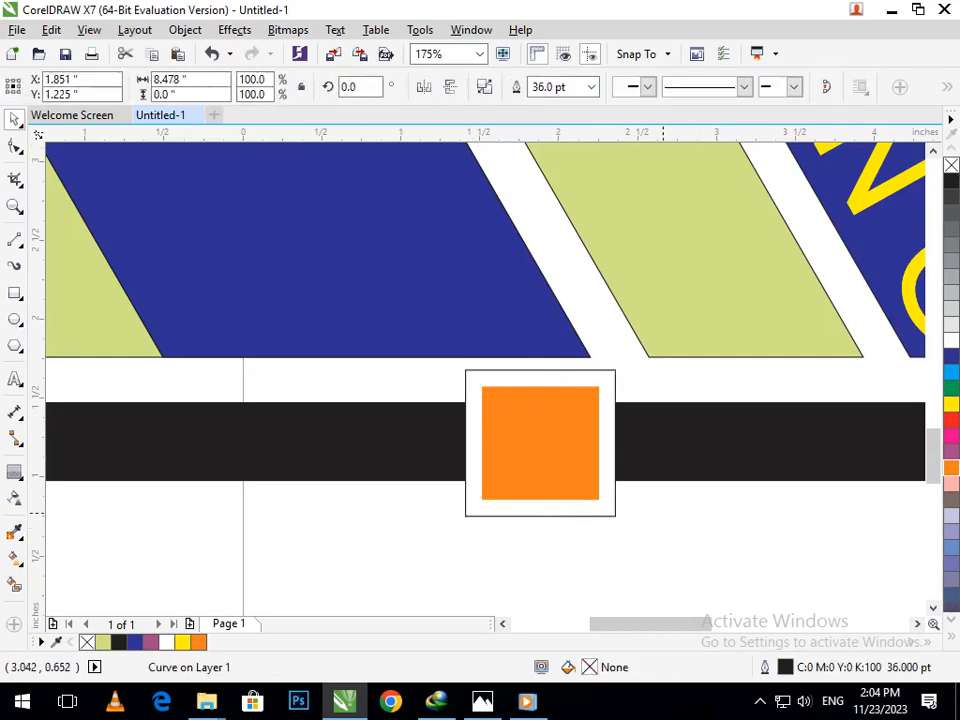
left_click(723, 532)
left_click(613, 504)
key("Delete")
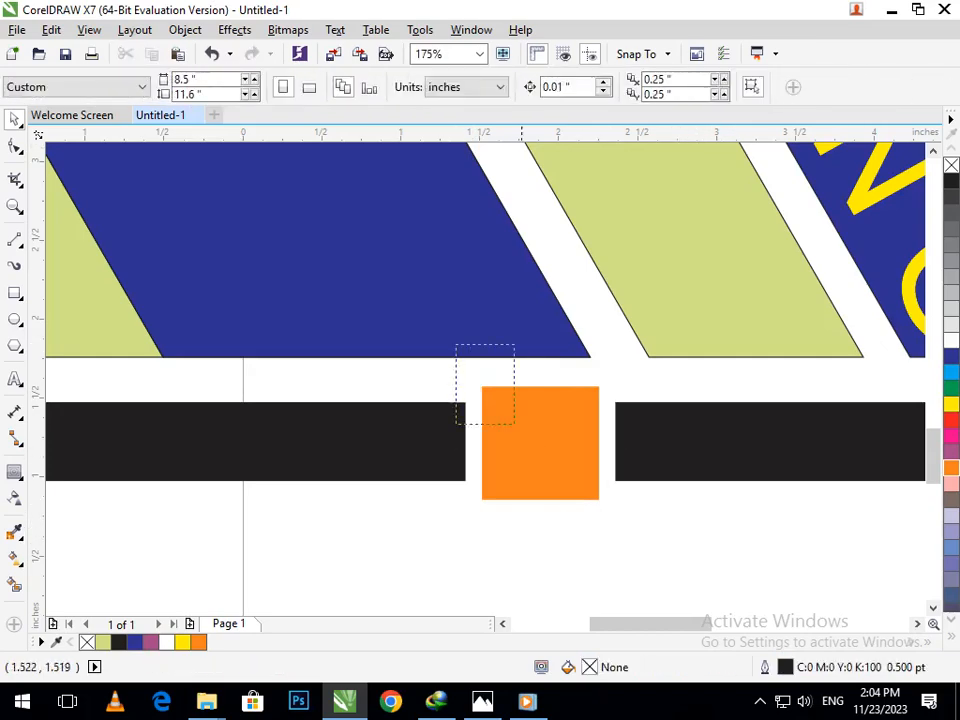
scroll(613, 490, "down", 5)
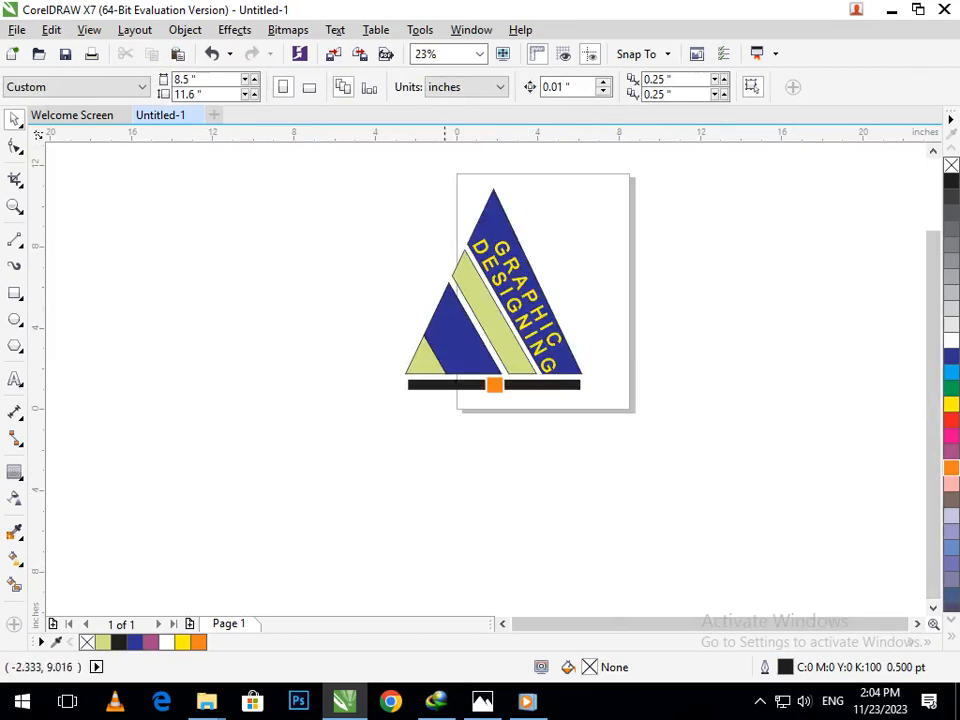
- Fill the blue shape beside the small green corner triangle with purple (C20 M80 Y0 K20)
left_click(474, 347)
left_click(951, 452)
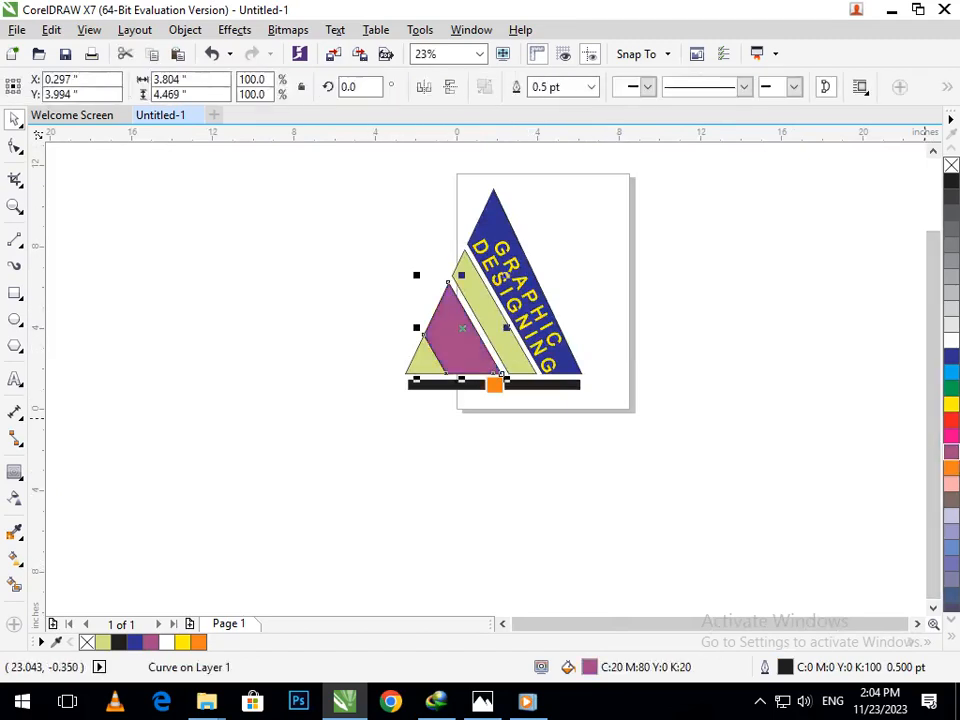
left_click(565, 452)
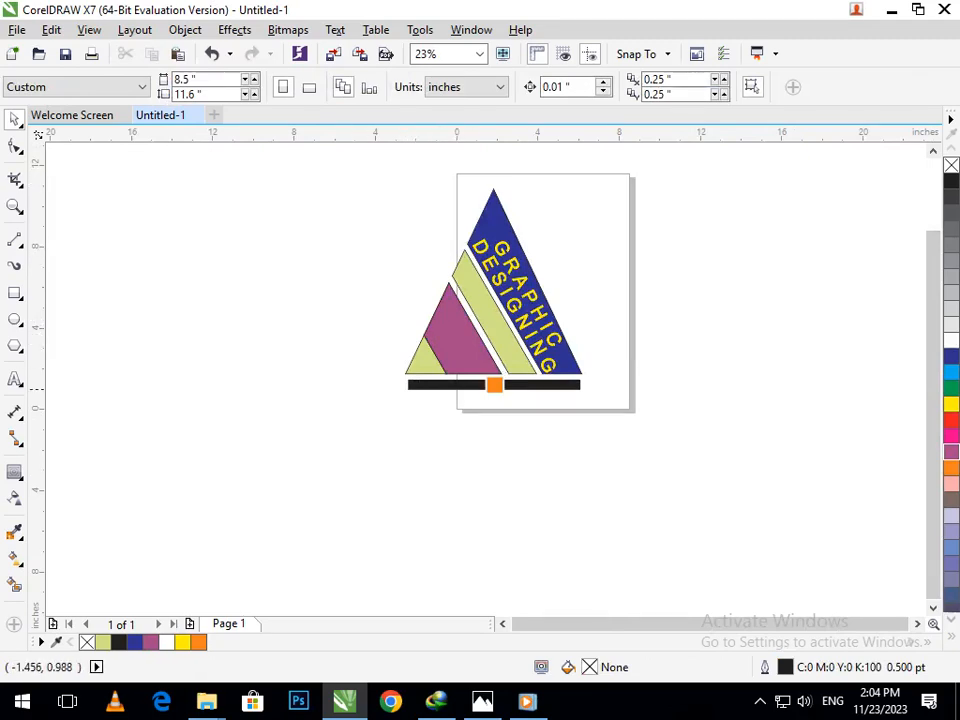
- Give the black bar's outline round line caps, and enable Behind fill and Scale with object
left_click(409, 383)
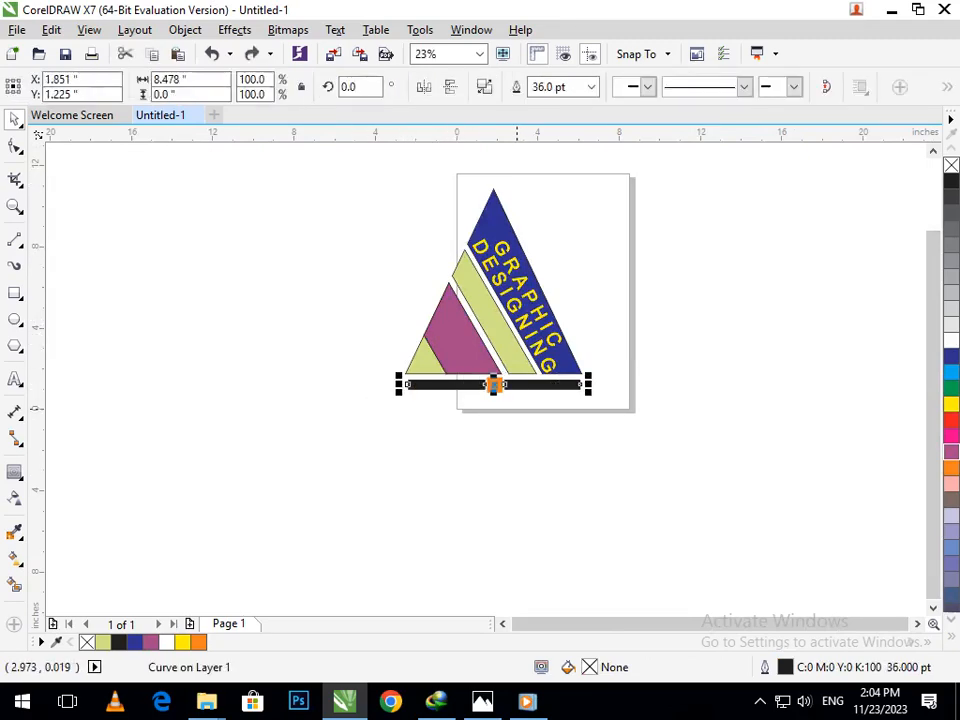
key("F12")
left_click(495, 462)
left_click(495, 485)
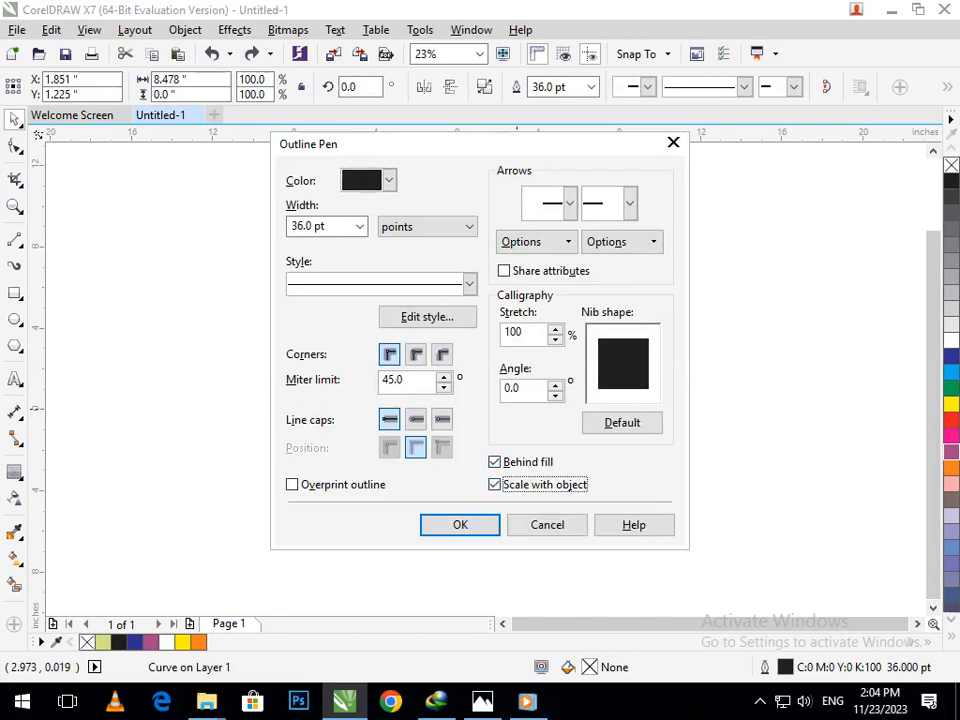
left_click(416, 420)
left_click(460, 525)
left_click(500, 491)
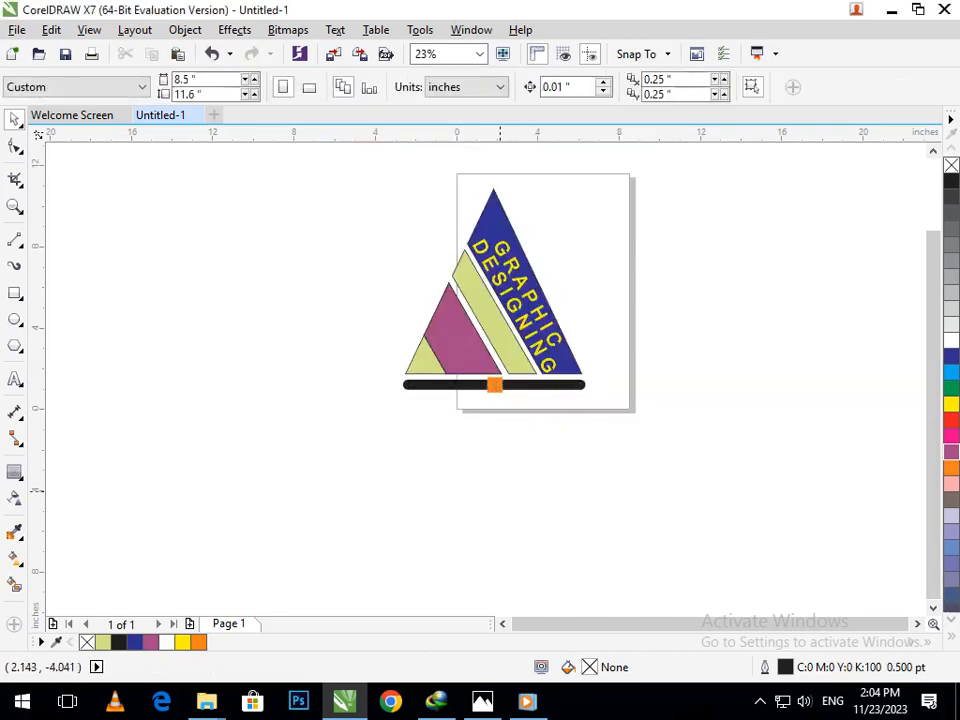
- Try to move the left half of the black bar on its own, and undo the move
scroll(440, 386, "up", 4)
left_click(436, 386)
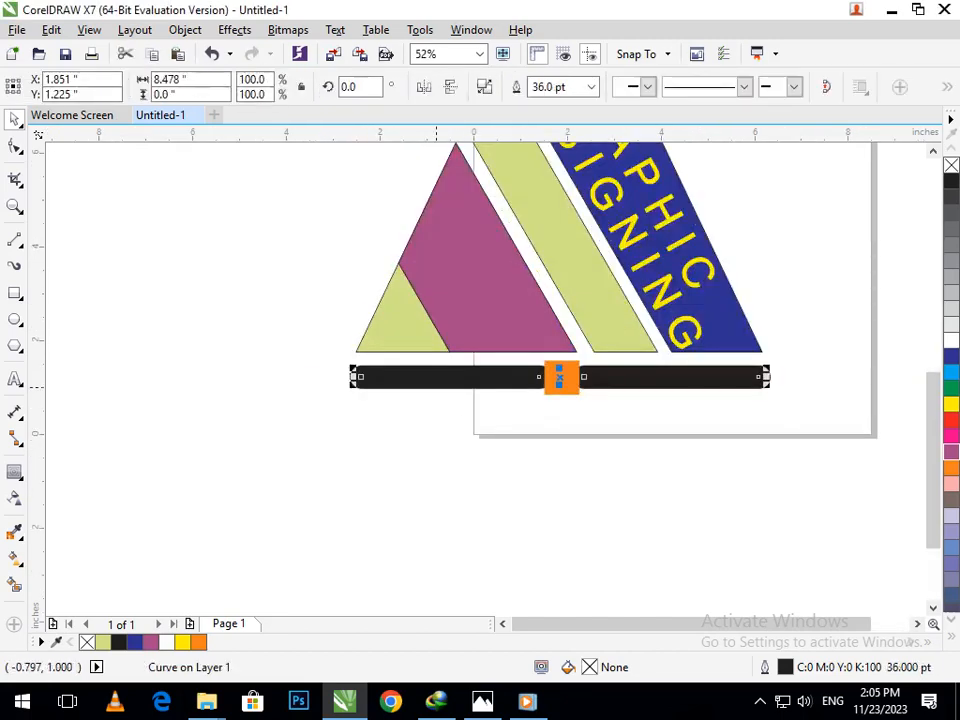
scroll(558, 376, "up", 5)
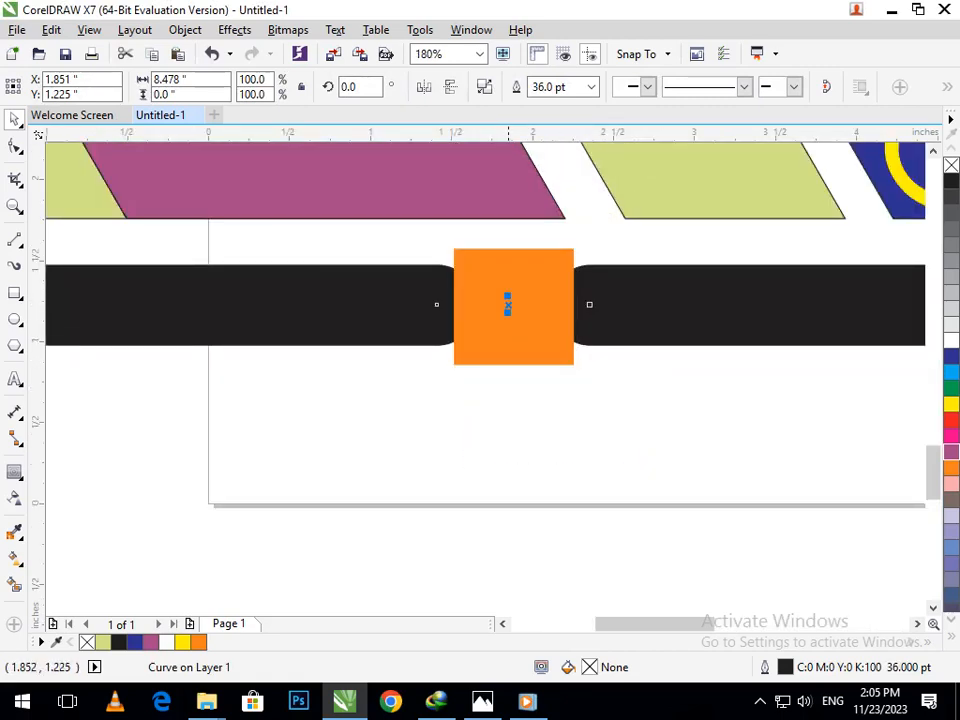
scroll(470, 310, "down", 5)
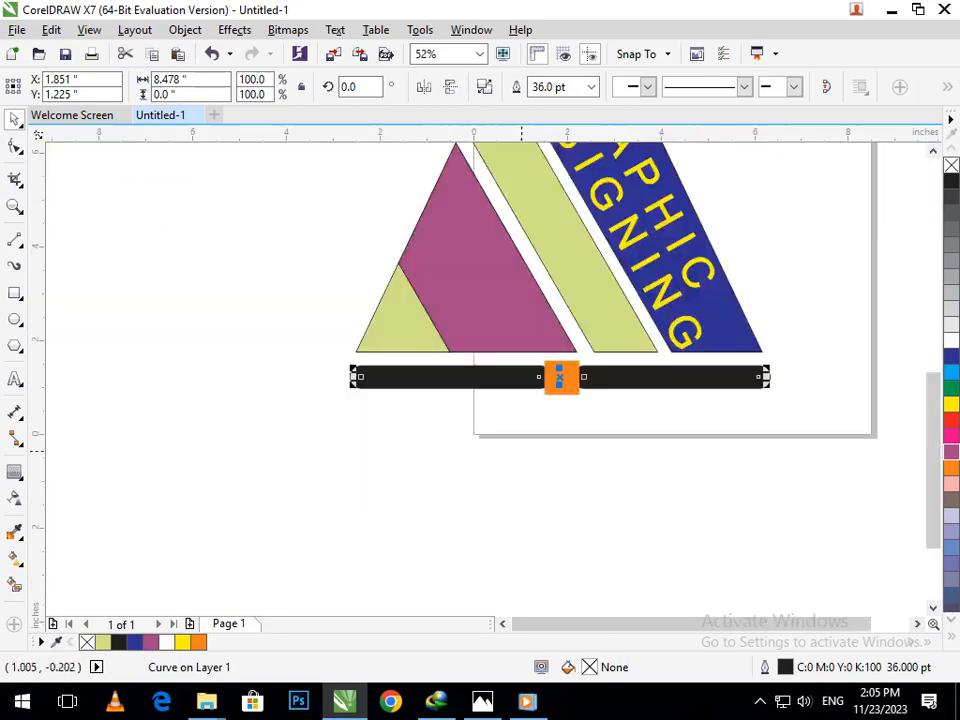
left_click(521, 449)
left_click_drag(498, 380, 471, 378)
key("ctrl+z")
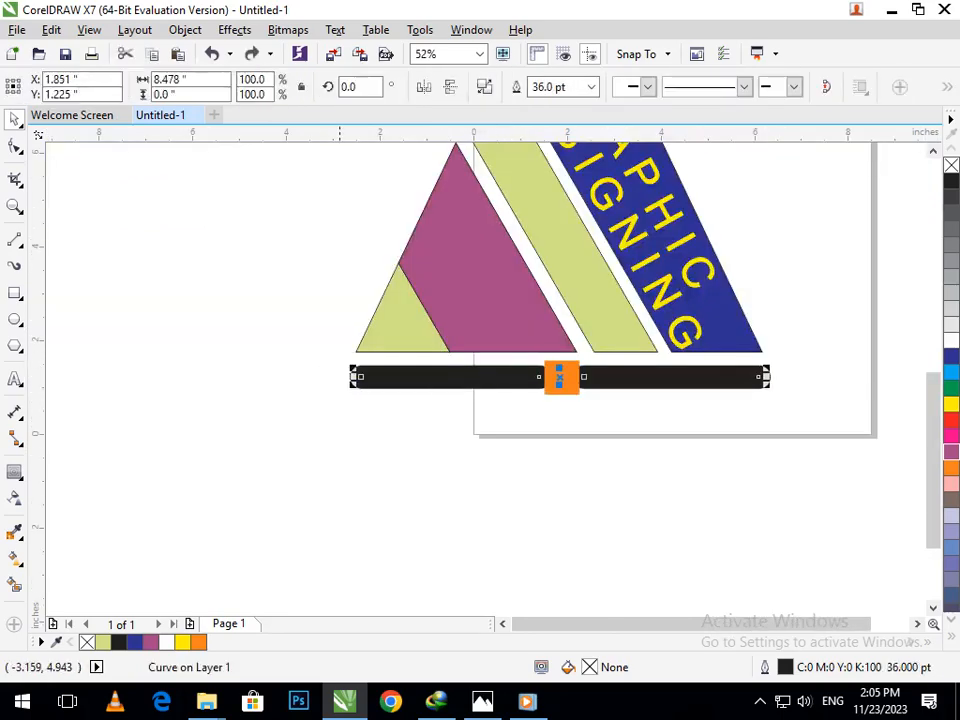
- Break the black bar's curve apart into two separate halves, test-moving the left half and undoing that move
left_click(185, 29)
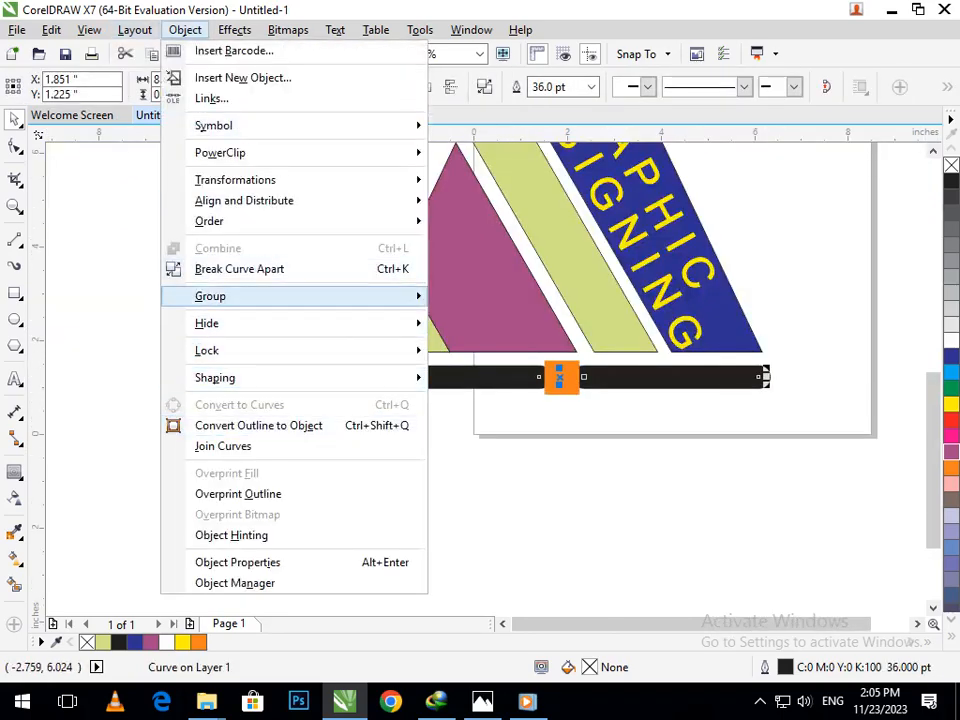
left_click(239, 269)
left_click(458, 438)
left_click_drag(462, 381, 420, 388)
key("ctrl+z")
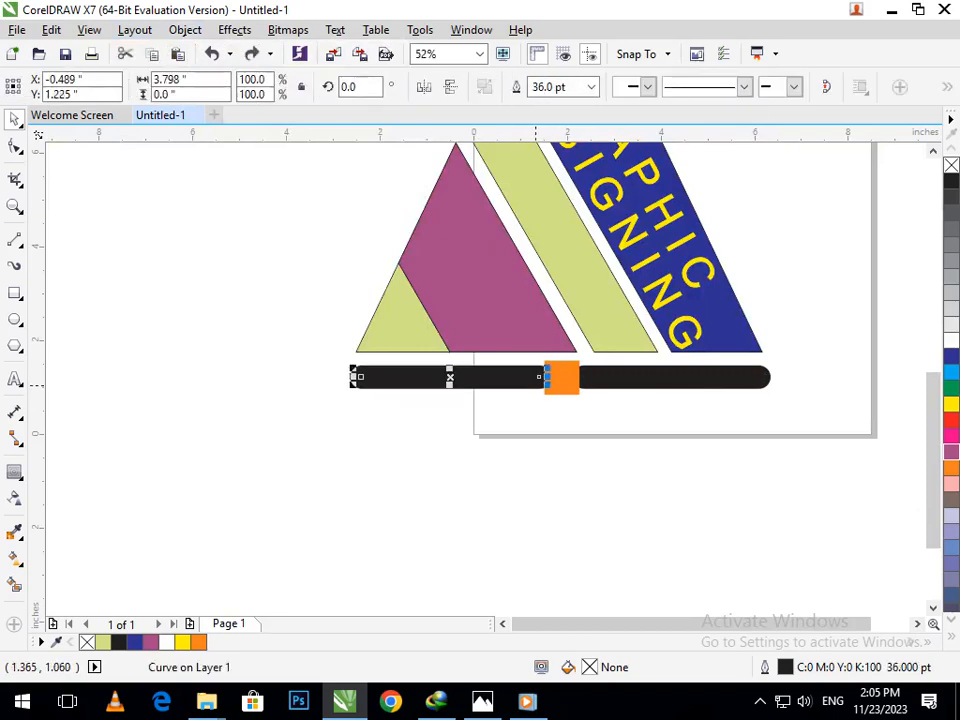
- Shorten the left black bar from its inner end to about 3.5 inches, leaving a gap before the orange square
scroll(550, 380, "up", 5)
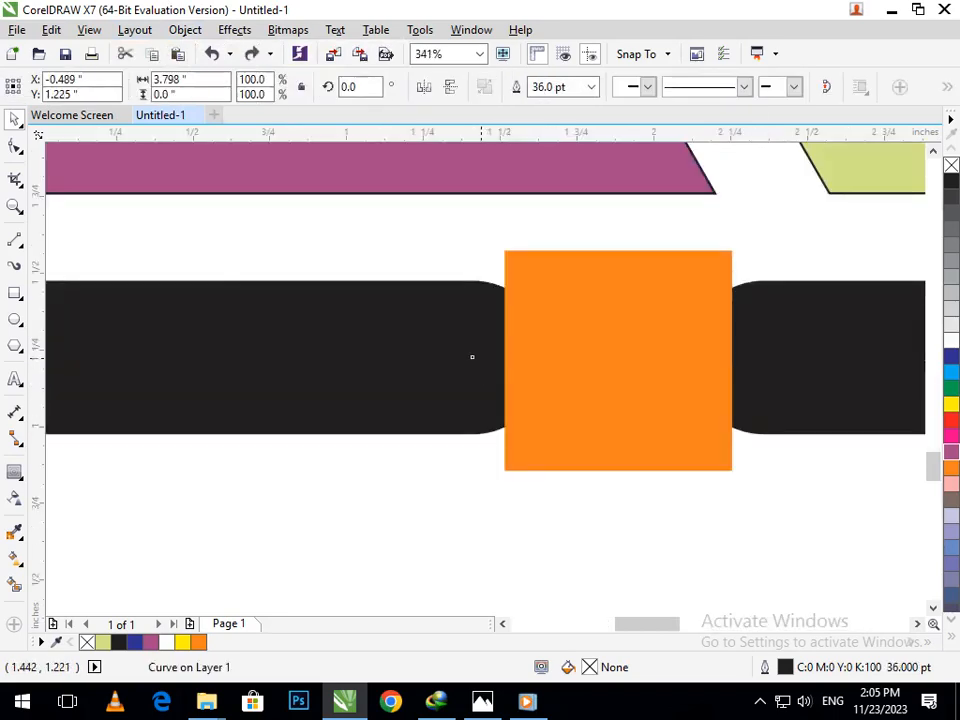
left_click_drag(475, 357, 416, 357)
scroll(528, 422, "down", 5)
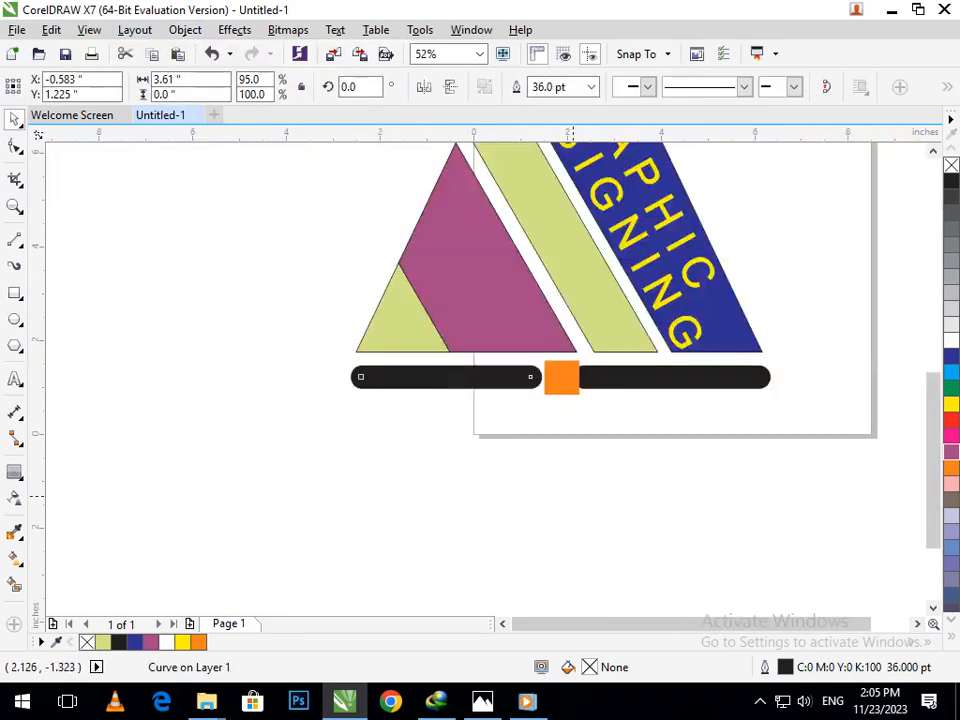
left_click(574, 437)
scroll(595, 432, "up", 4)
left_click(394, 321)
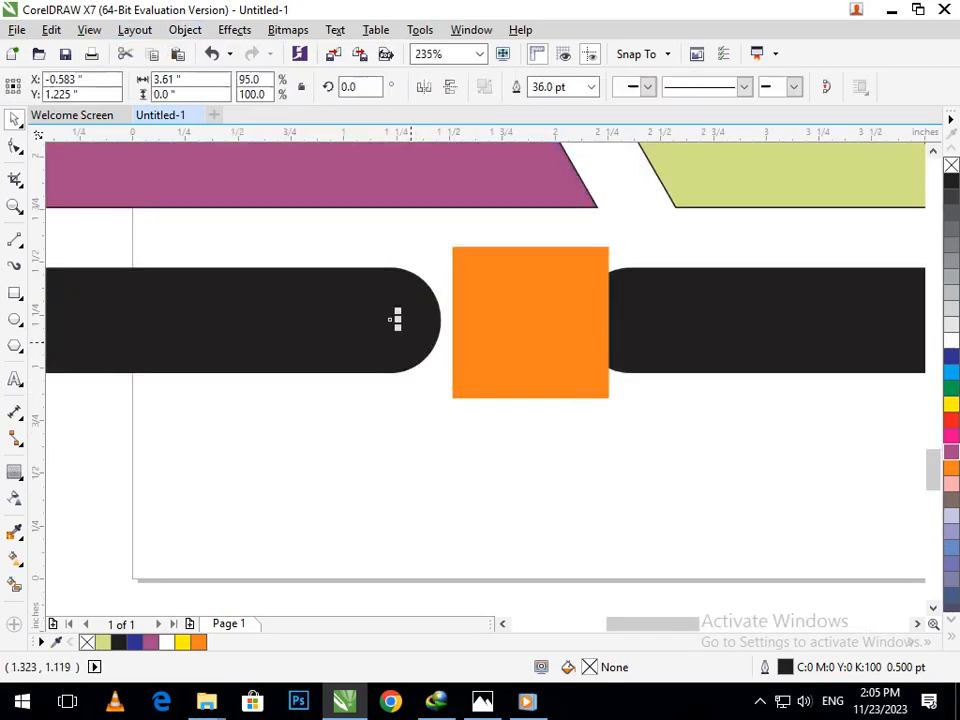
left_click_drag(388, 319, 374, 330)
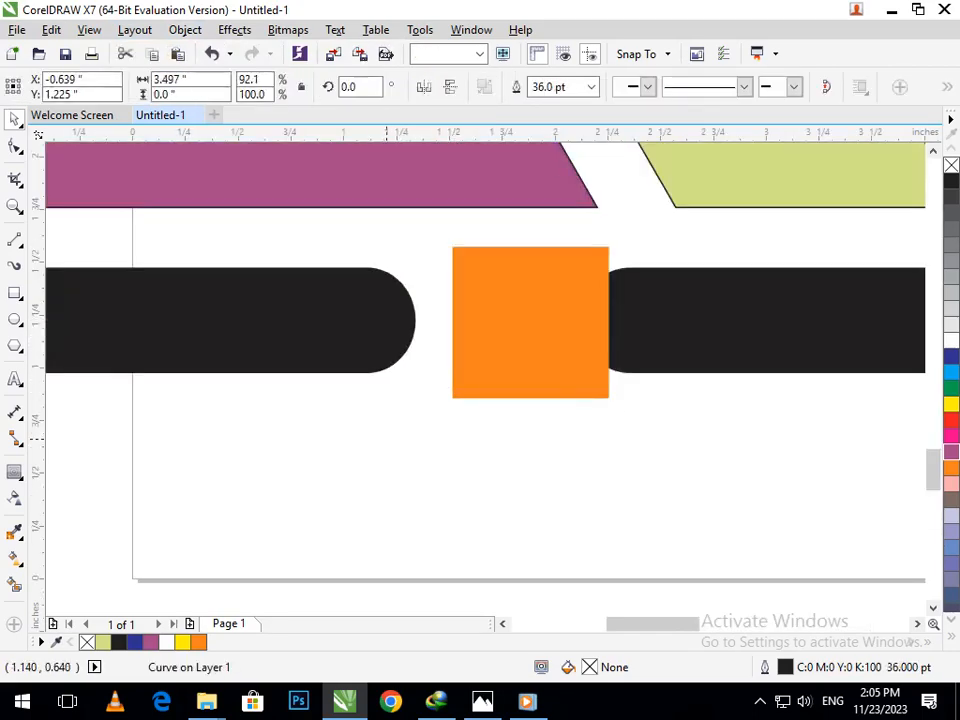
left_click(415, 445)
- Shorten the right black bar from its inner end to about 3.33 inches, leaving a gap after the orange square
scroll(568, 397, "down", 4)
left_click(622, 377)
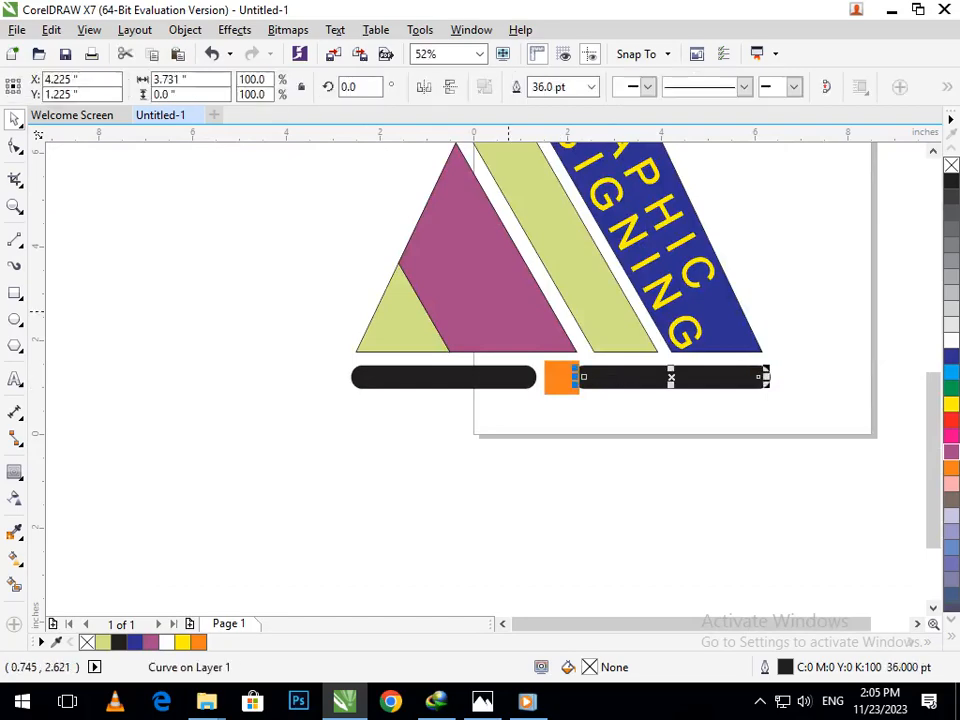
scroll(623, 377, "up", 2)
left_click_drag(200, 383, 234, 402)
left_click(296, 441)
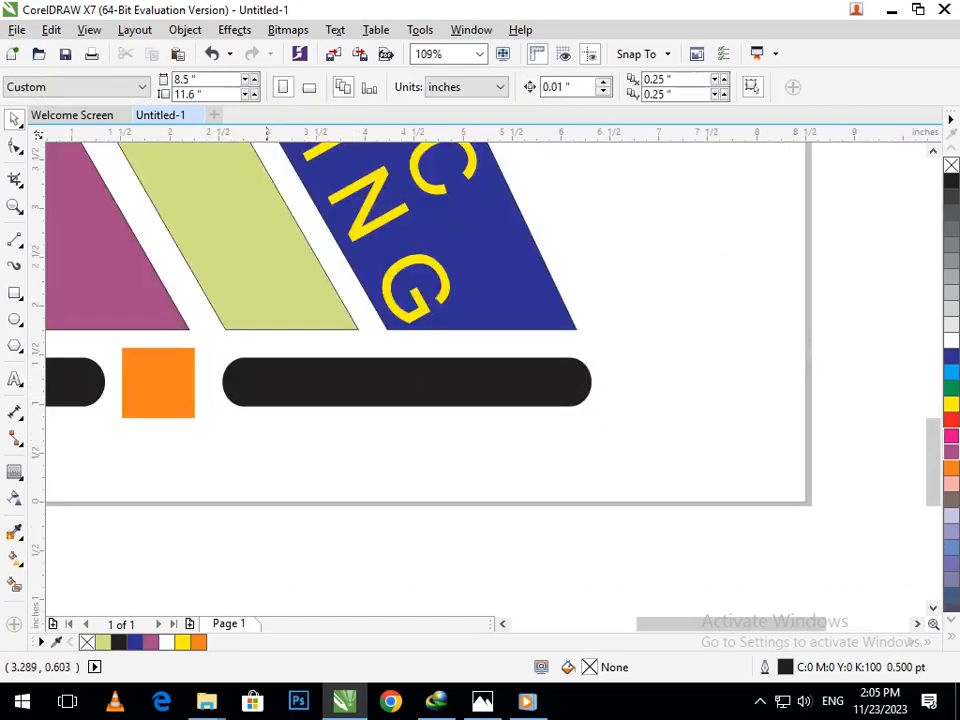
scroll(513, 451, "down", 2)
scroll(549, 460, "down", 2)
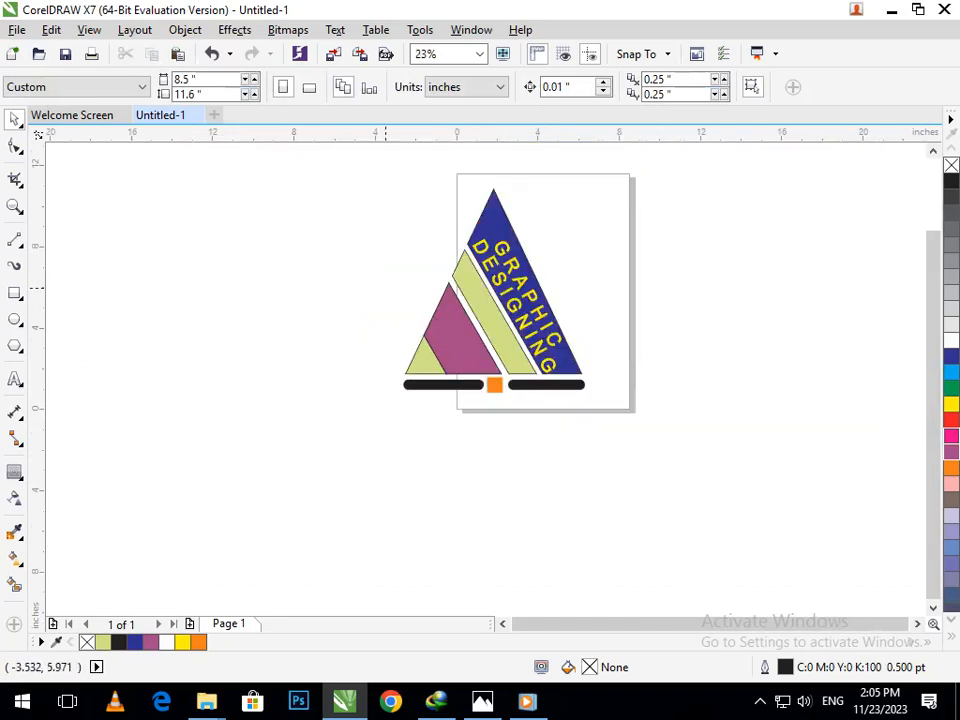
- Colour the right rounded bar purple and the left rounded bar dark blue
left_click_drag(329, 182, 673, 428)
left_click(650, 425)
left_click(564, 383)
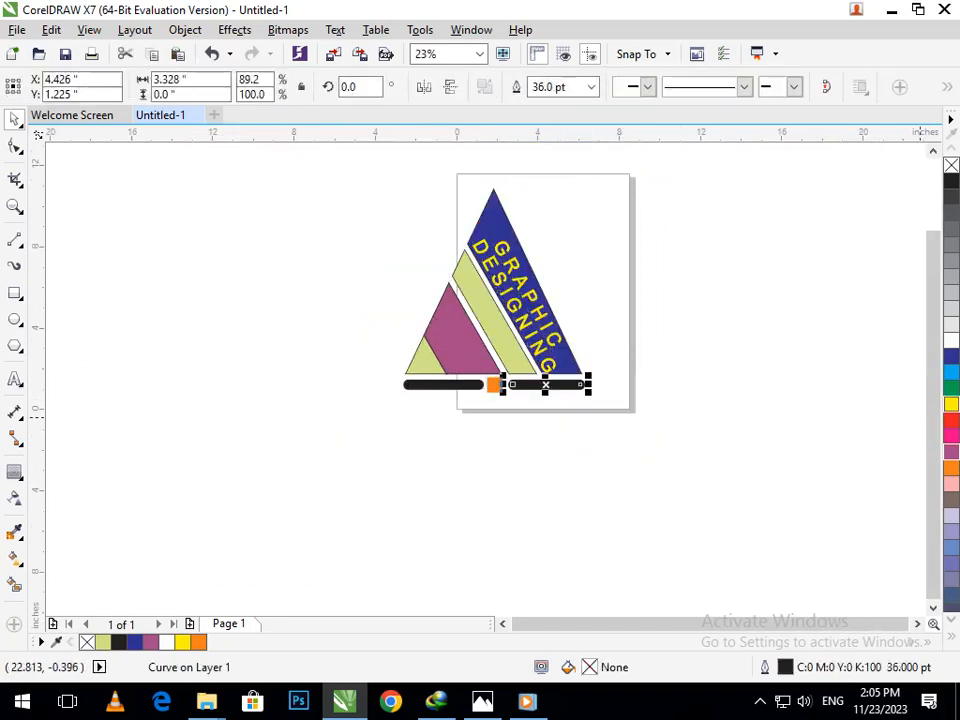
left_click(951, 452)
left_click(404, 383)
left_click(456, 384)
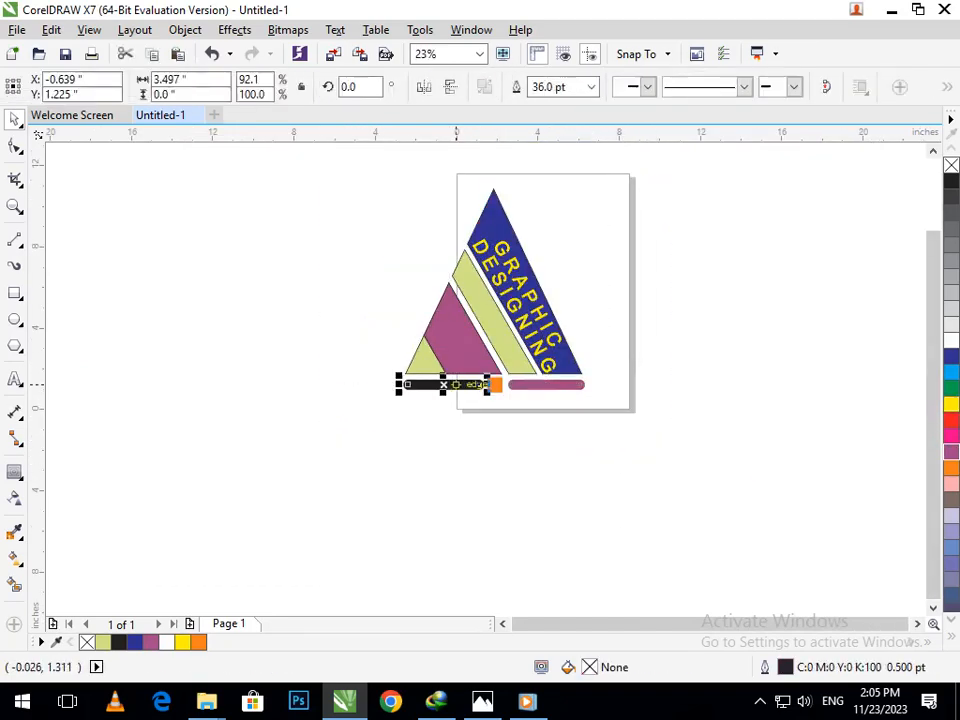
left_click(951, 403)
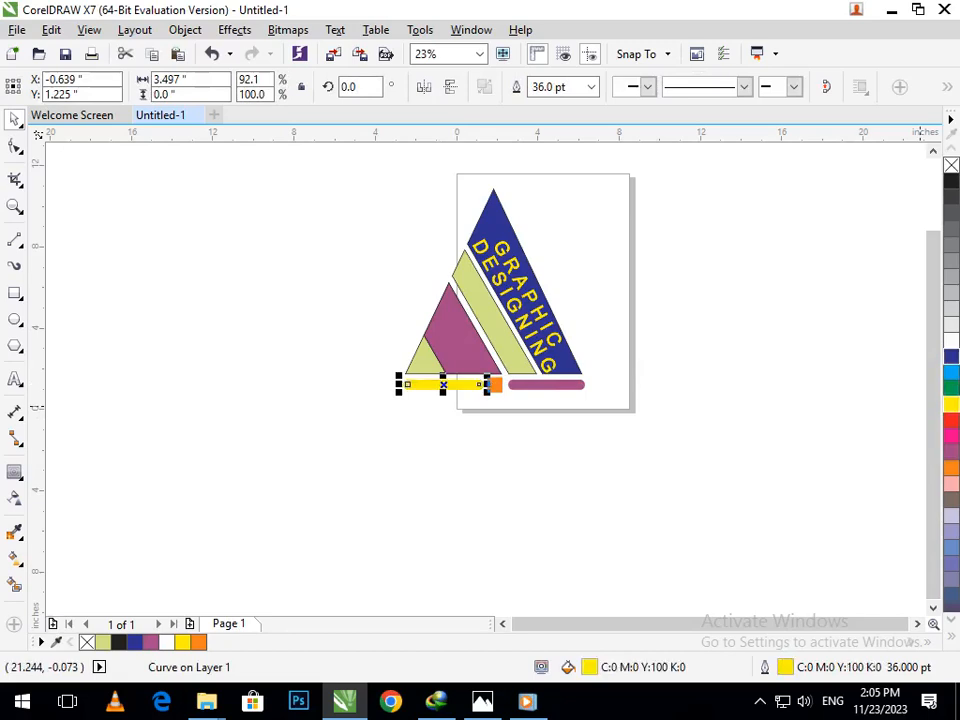
left_click(951, 356)
left_click(714, 462)
- Select all the logo's objects and move them off the page into the empty area on its left
left_click_drag(452, 292, 560, 383)
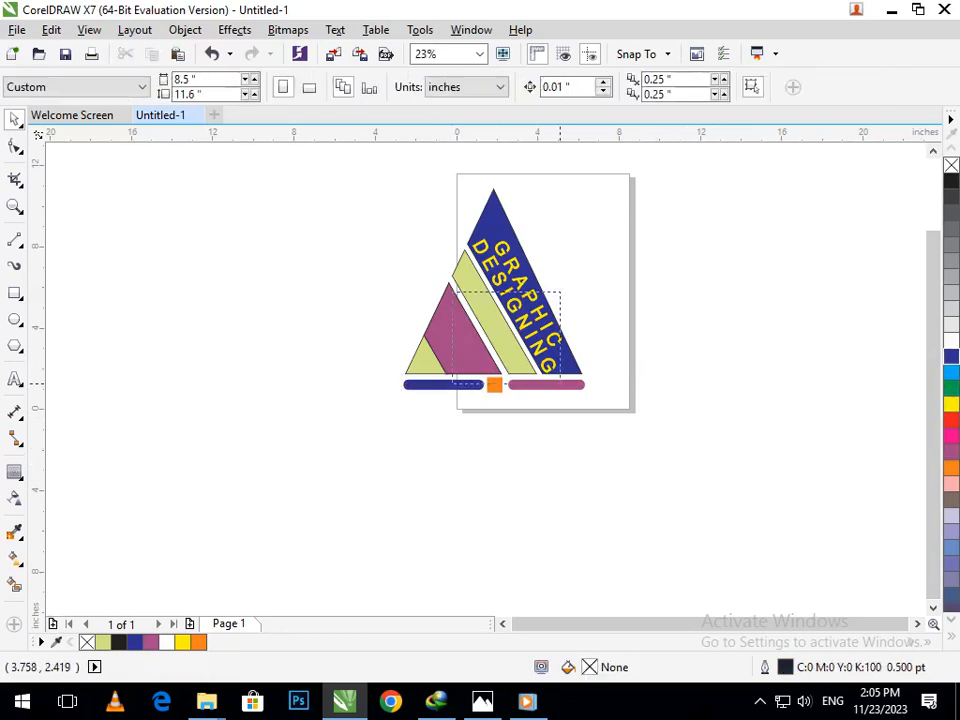
scroll(560, 383, "down", 1)
left_click_drag(345, 240, 688, 505)
left_click_drag(510, 373, 223, 293)
left_click(335, 428)
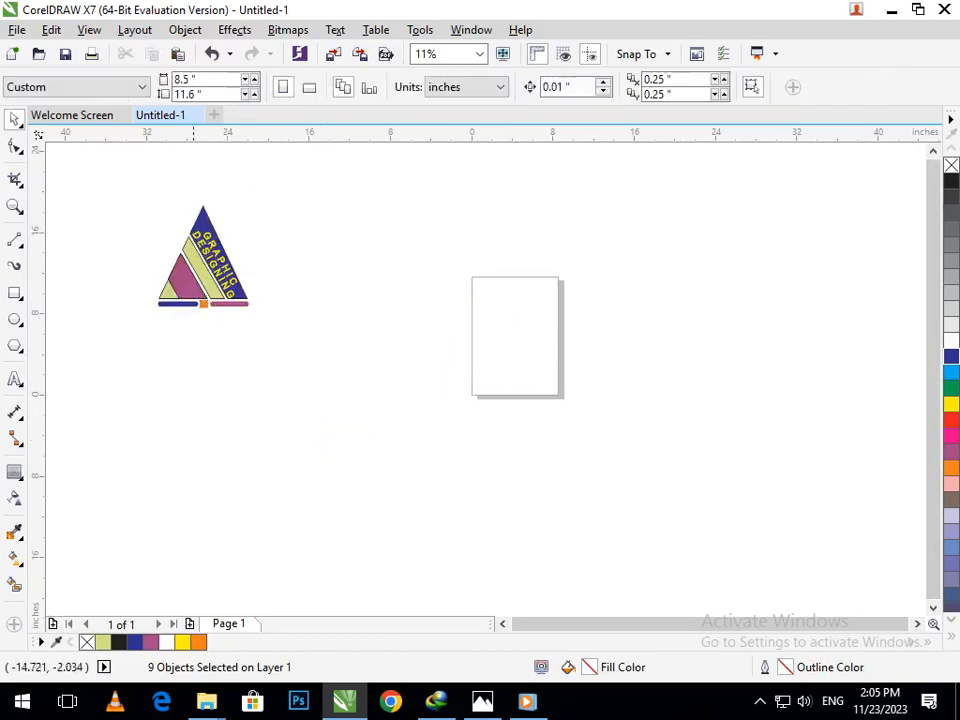
key("F4")
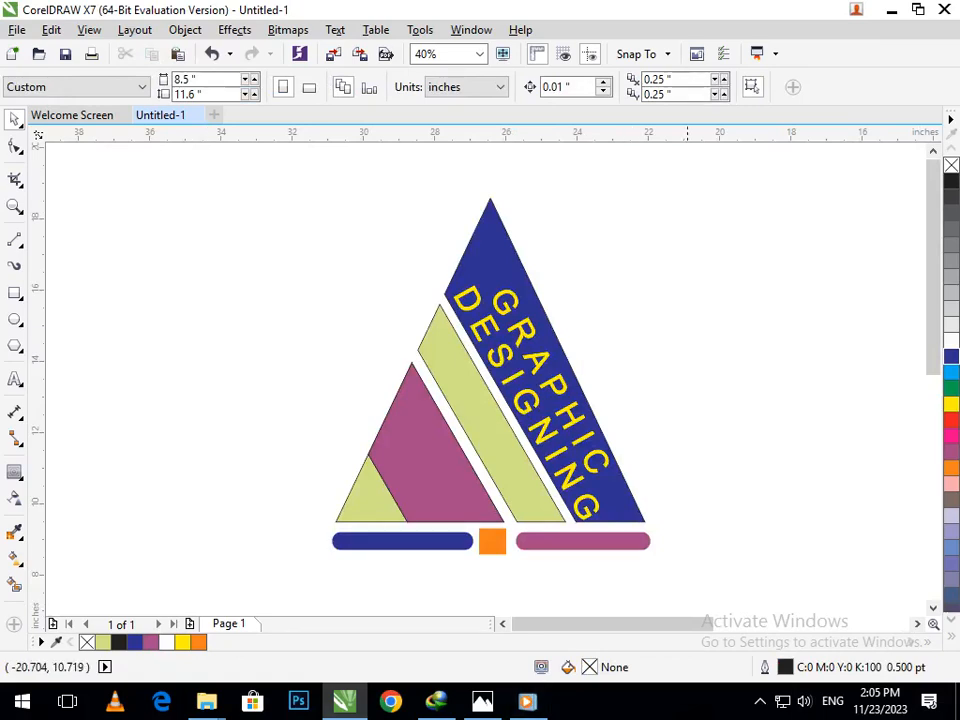
- Make the GRAPHIC DESIGNING text bold
left_click(576, 334)
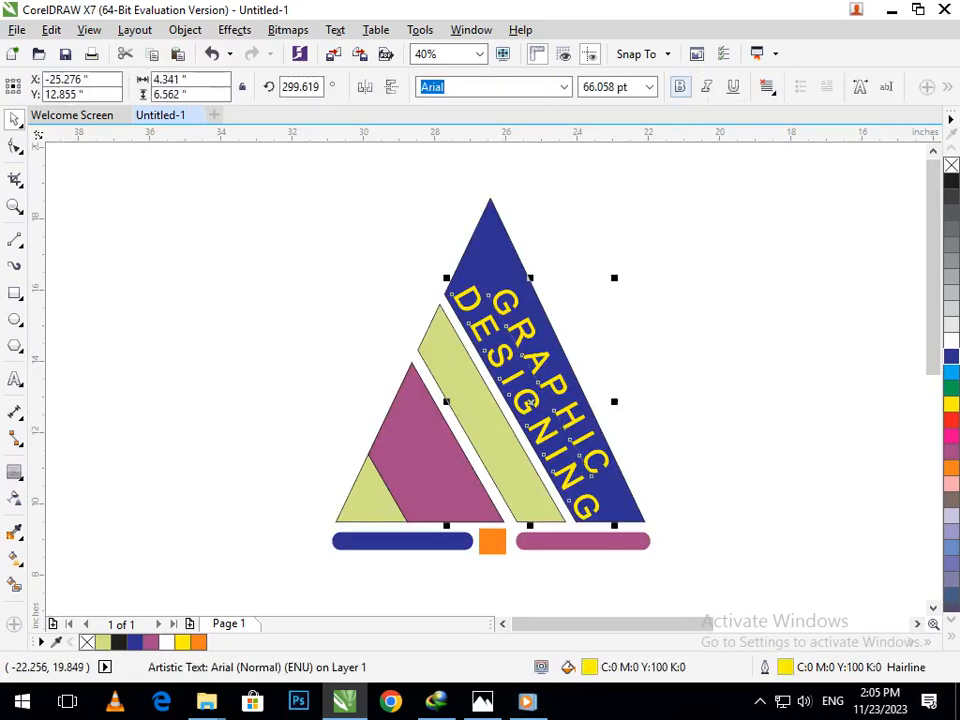
key("ctrl+b")
key("Escape")
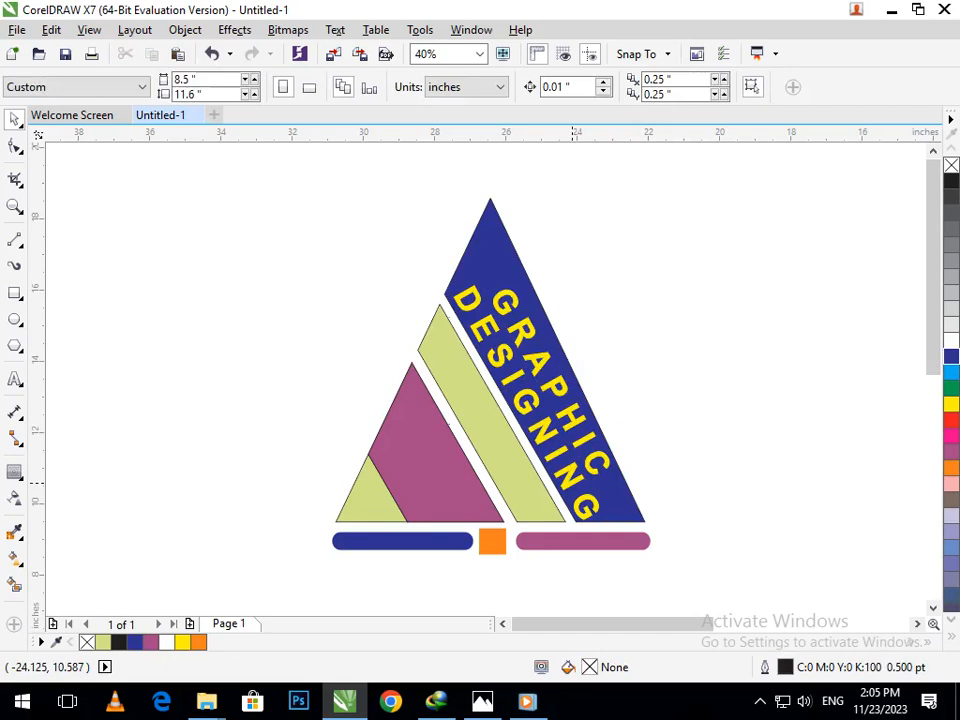
- Rotate the GRAPHIC DESIGNING text slightly clockwise to about 297.6 degrees
left_click(577, 487)
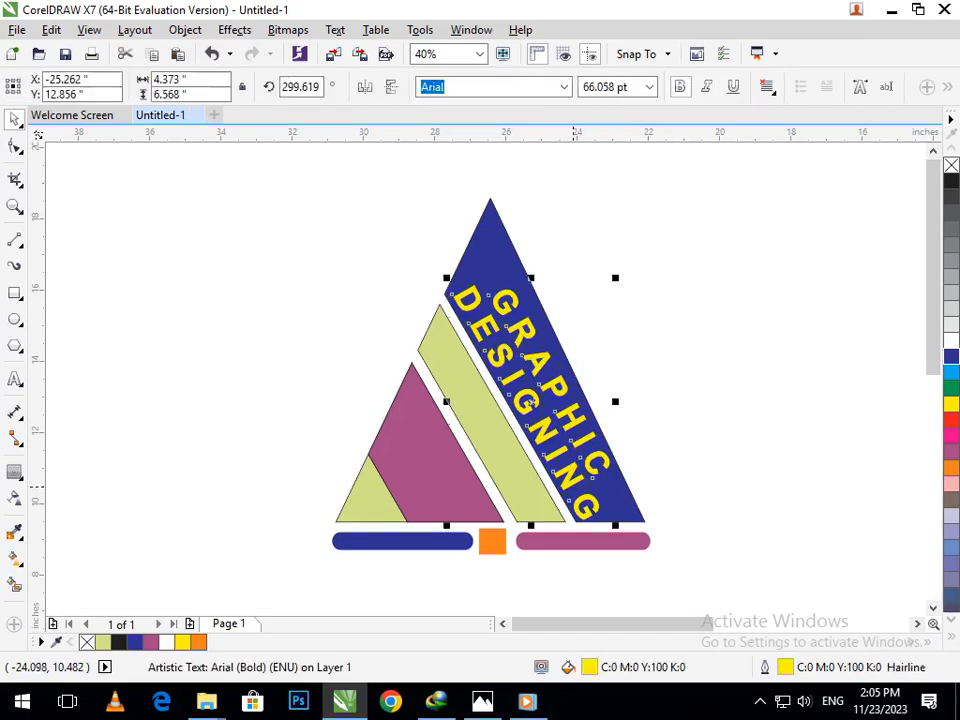
left_click(577, 487)
left_click_drag(622, 525, 616, 531)
left_click(801, 507)
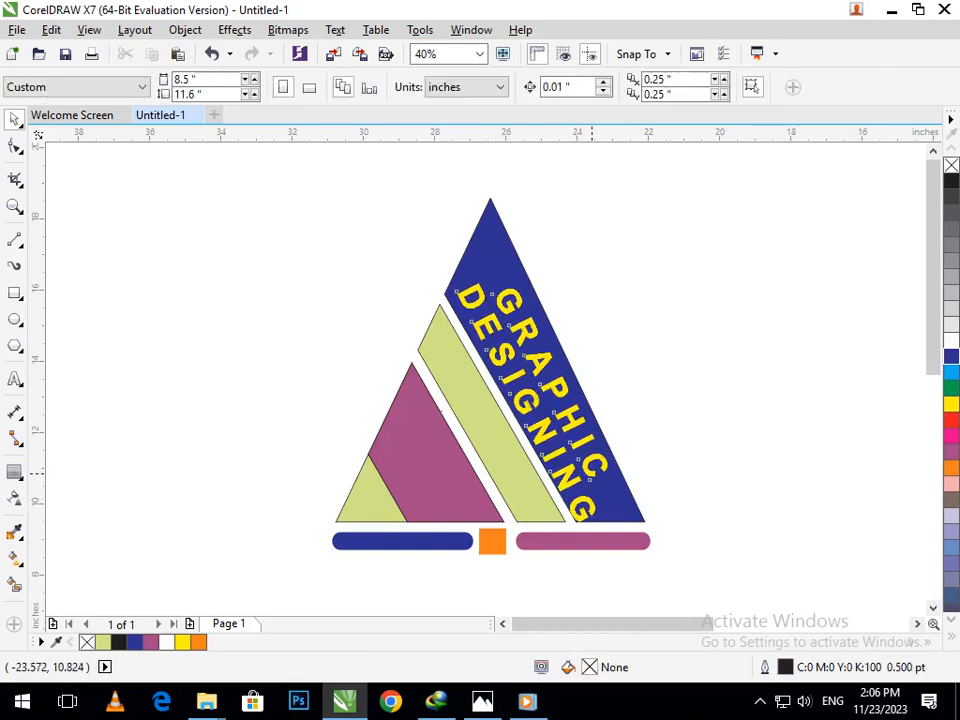
- Reposition the GRAPHIC DESIGNING text slightly higher within the blue stripe and rotate it to about 296.5 degrees
left_click(592, 471)
left_click_drag(531, 403, 538, 401)
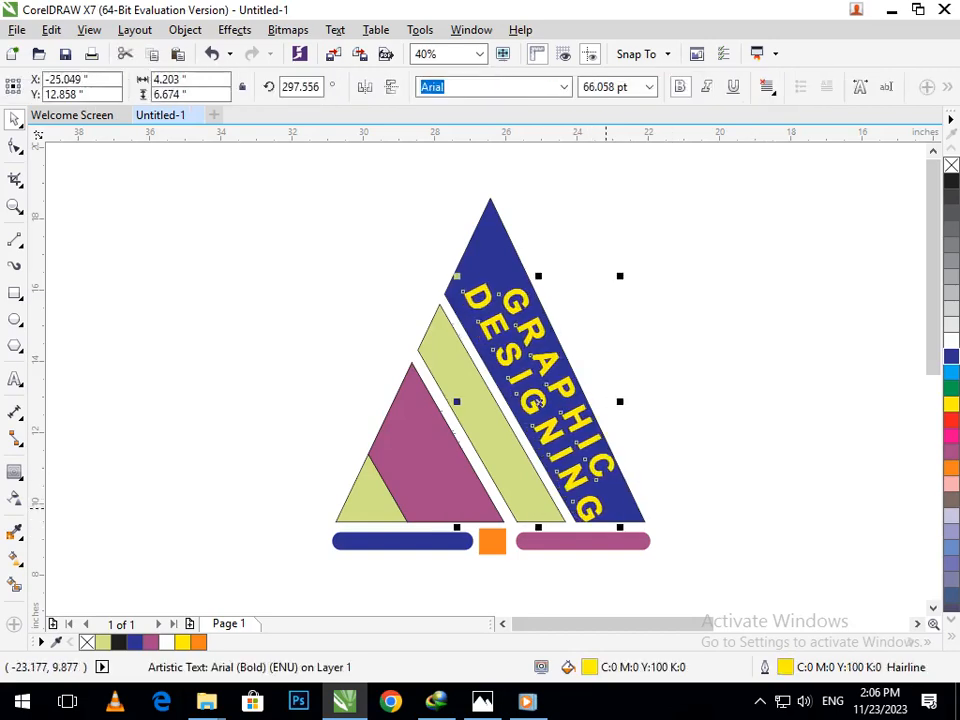
key("Left")
key("Up")
key("Up")
key("Up")
key("Up")
key("Up")
key("Up")
key("Up")
key("Up")
key("Up")
key("Up")
key("Up")
key("Up")
key("Up")
key("Up")
key("Up")
key("Up")
key("Up")
key("Up")
key("Up")
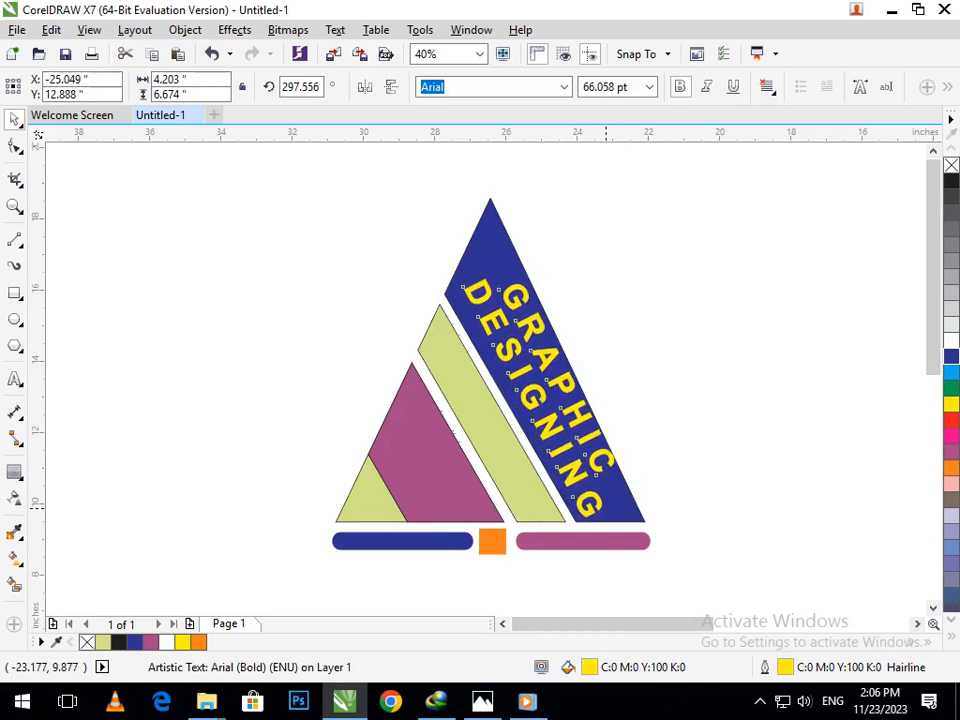
left_click_drag(538, 396, 533, 395)
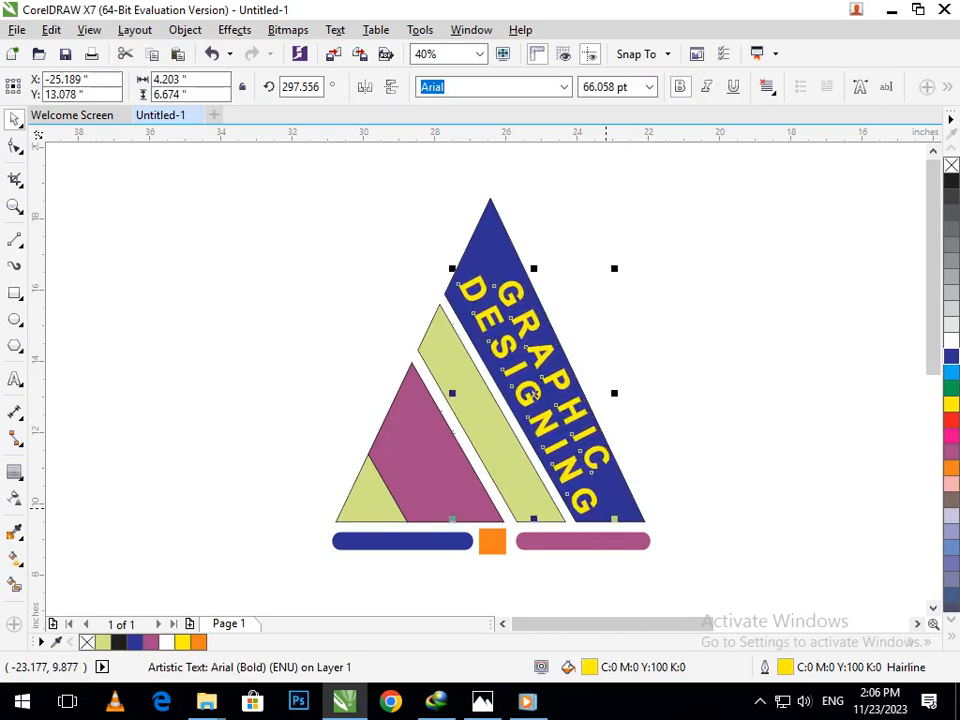
left_click(610, 498)
left_click_drag(614, 520, 619, 514)
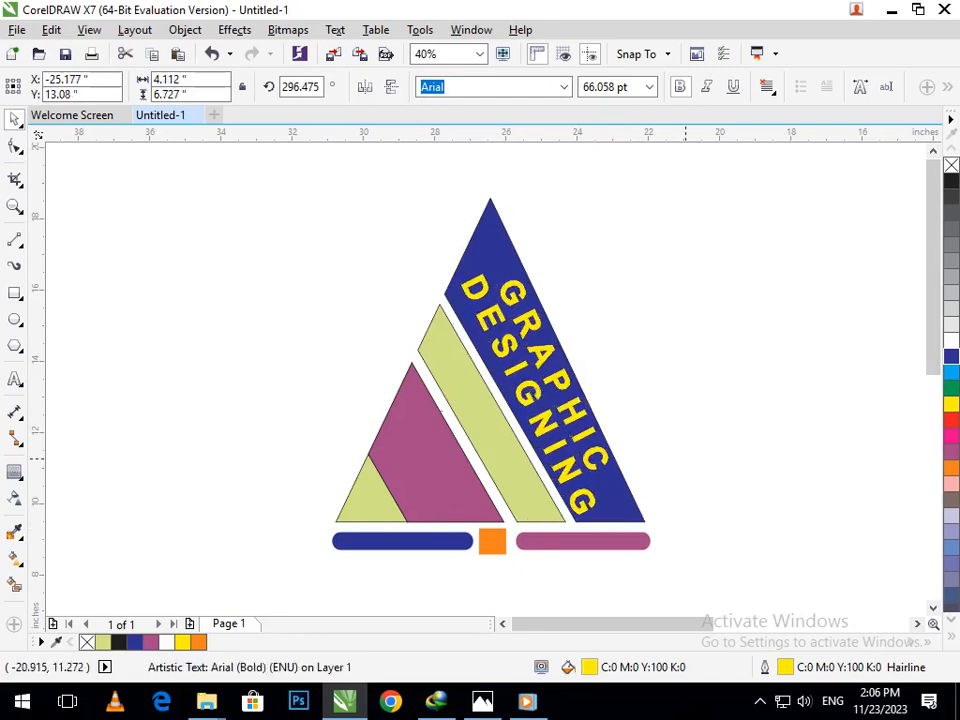
- Rotate the GRAPHIC DESIGNING text slightly counter-clockwise so it runs more parallel to the blue stripe
key("Escape")
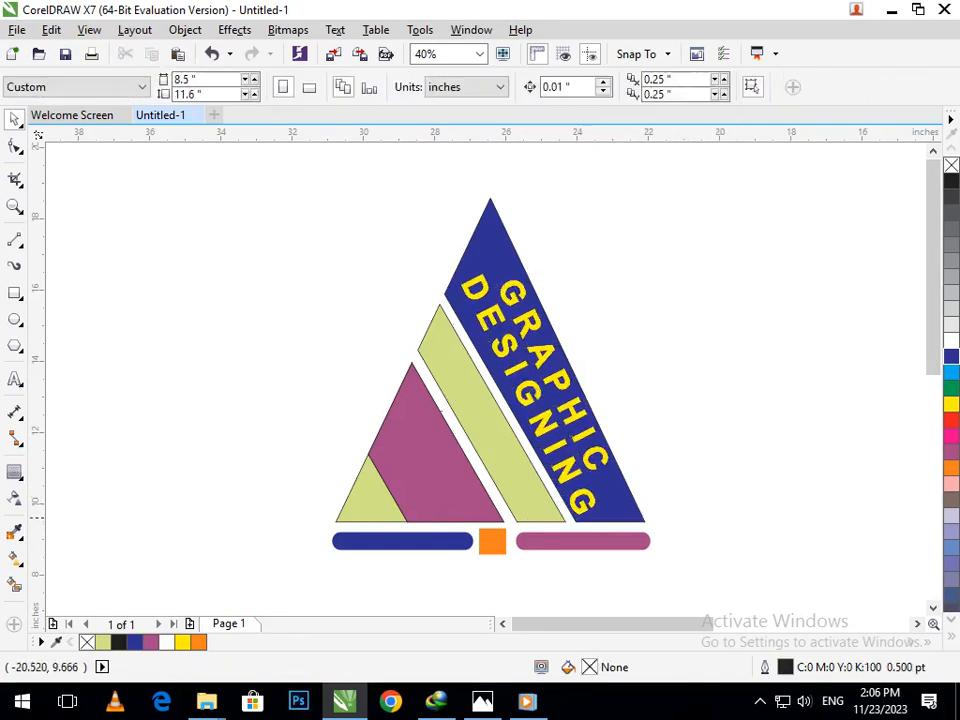
left_click(572, 497)
left_click(573, 498)
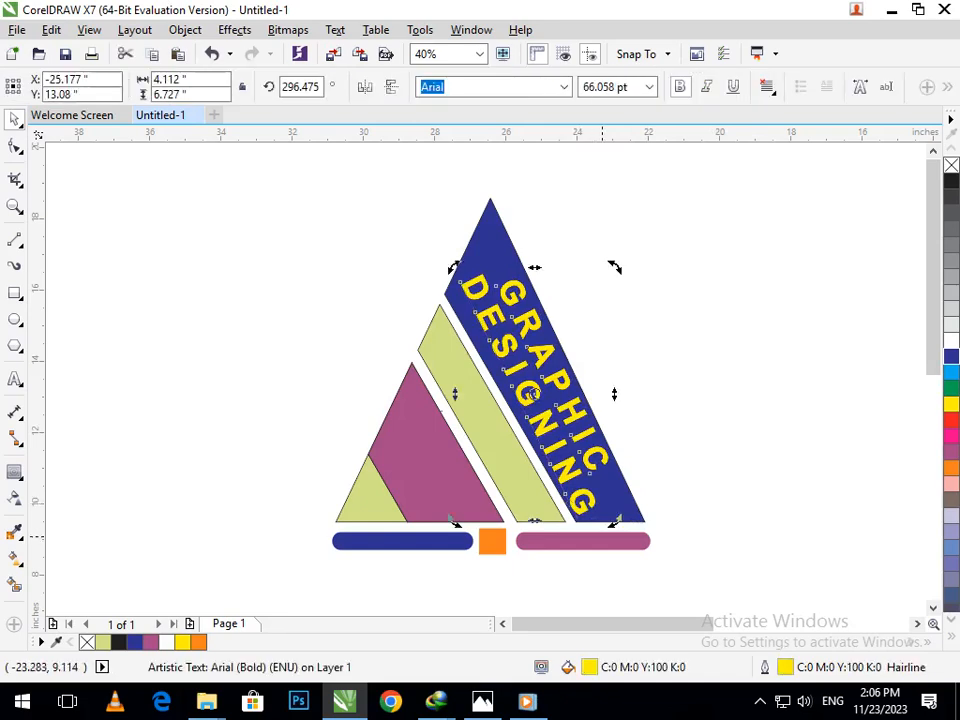
left_click_drag(615, 529, 630, 532)
left_click(746, 430)
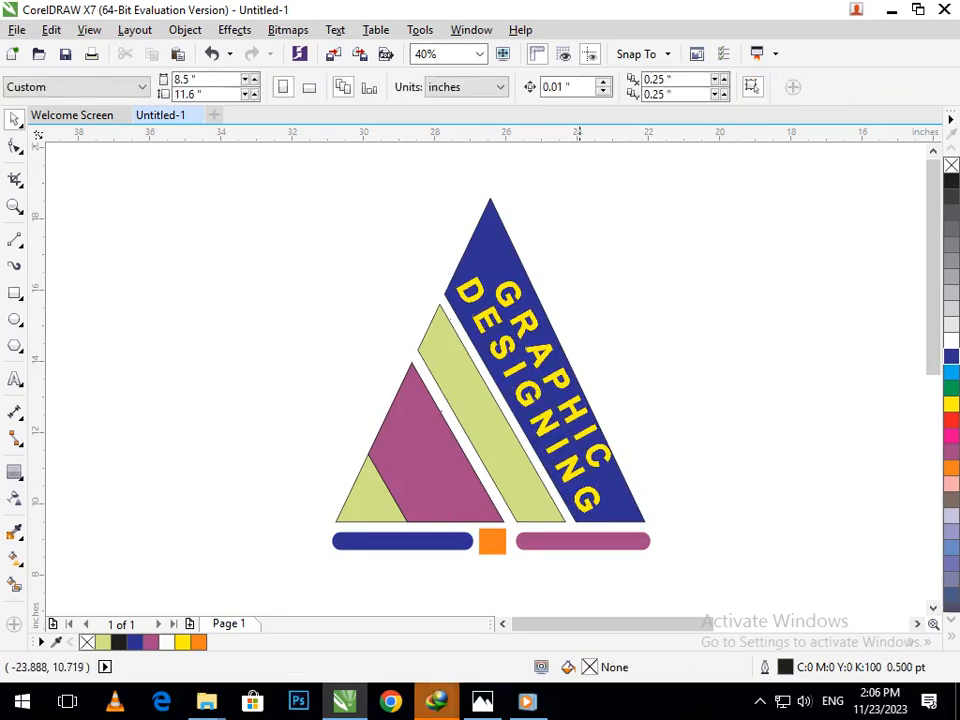
- Nudge the GRAPHIC DESIGNING text slightly to the left within the blue stripe
left_click(577, 475)
key("Left")
key("Left")
key("Left")
key("Left")
key("Left")
key("Left")
key("Left")
key("Left")
left_click(692, 446)
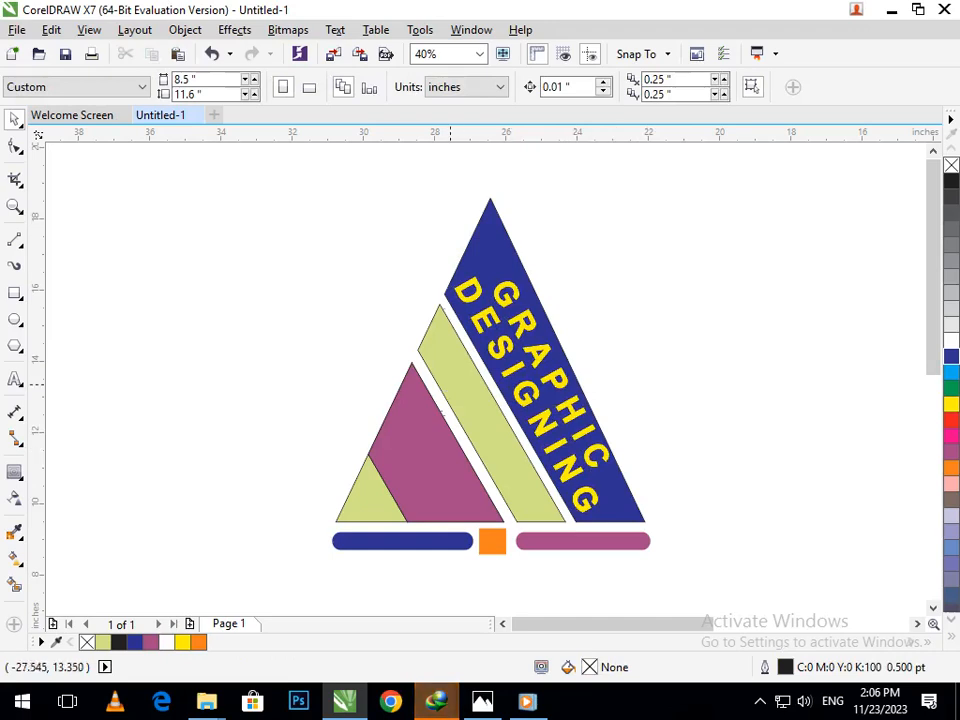
- Select all nine logo objects and move them a little to the right and down in the empty area
key("F3")
key("F2")
left_click_drag(119, 180, 396, 417)
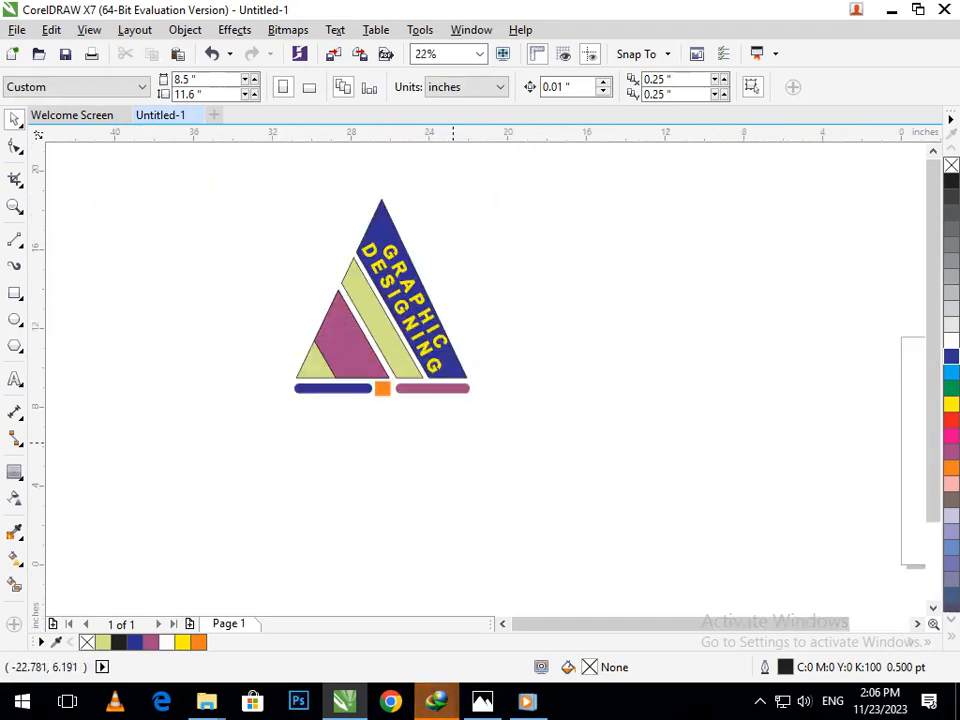
key("F2")
left_click_drag(204, 181, 600, 457)
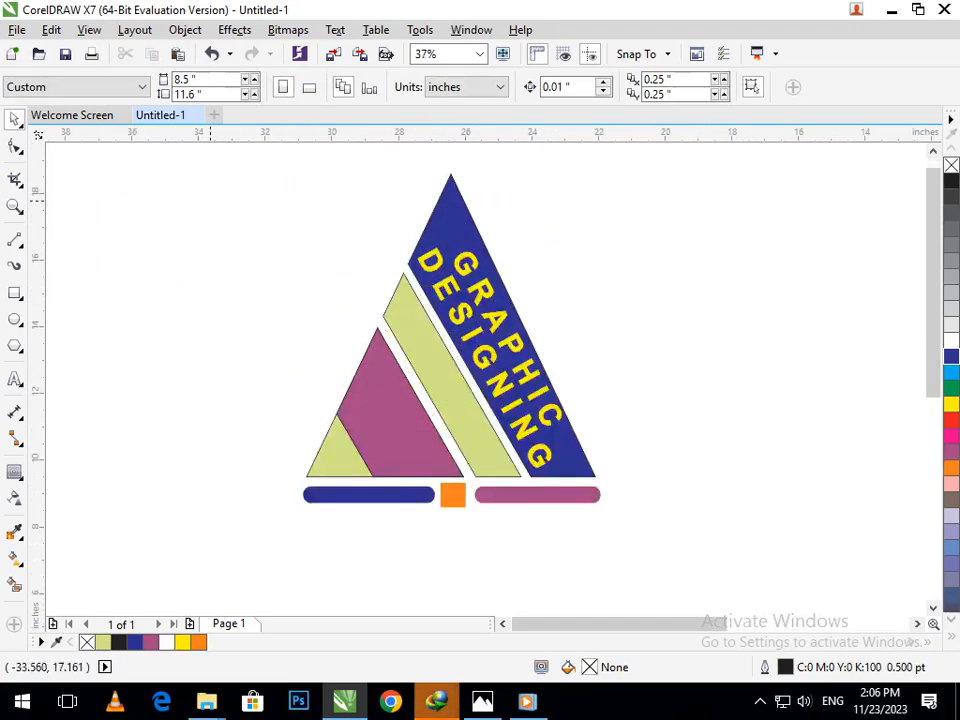
left_click_drag(176, 139, 656, 497)
left_click_drag(529, 478, 586, 512)
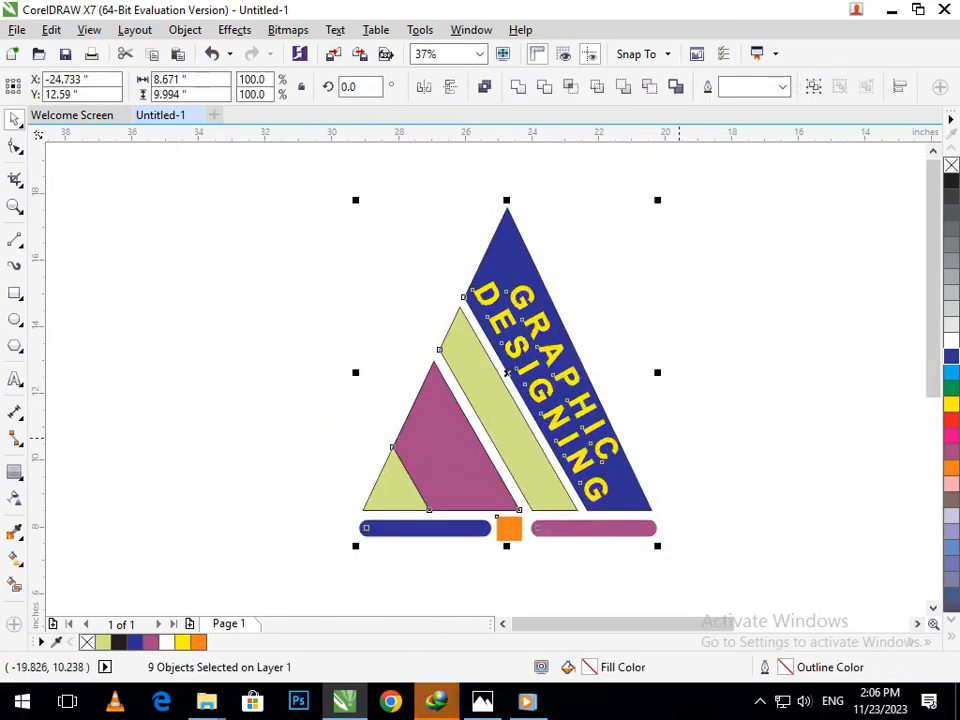
left_click(578, 592)
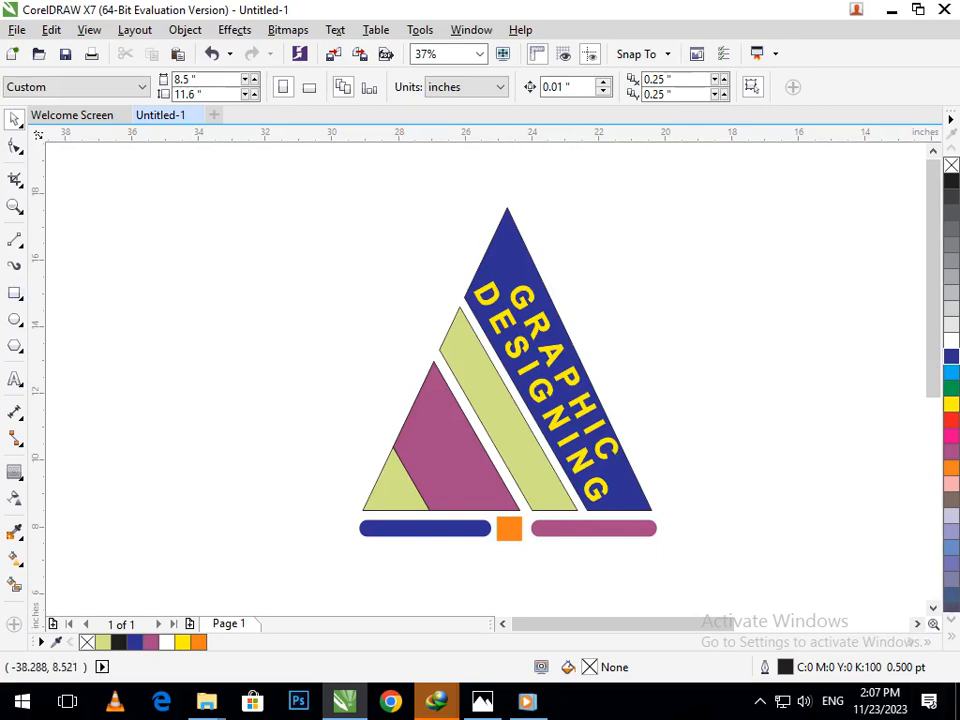
- Draw two aligned straight lines along the middle of the long light green stripe, leaving a gap between them
left_click(15, 240)
left_click_drag(554, 510, 512, 436)
left_click_drag(449, 324, 499, 413)
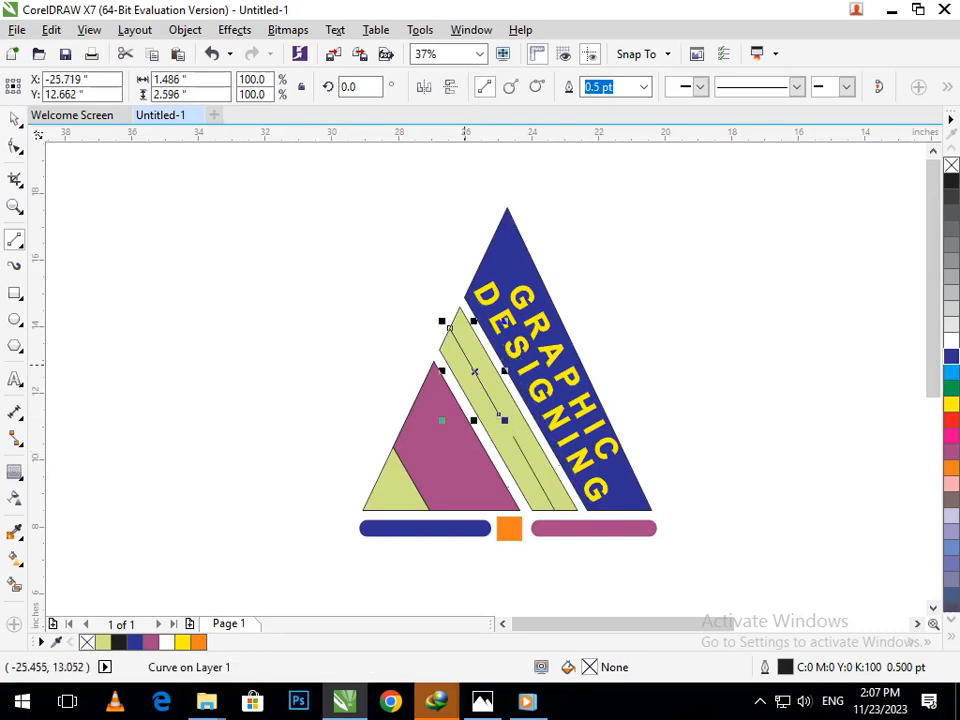
- Draw a circle near the gap between the two lines and reduce it to about 0.77 inches across
scroll(521, 431, "up", 4)
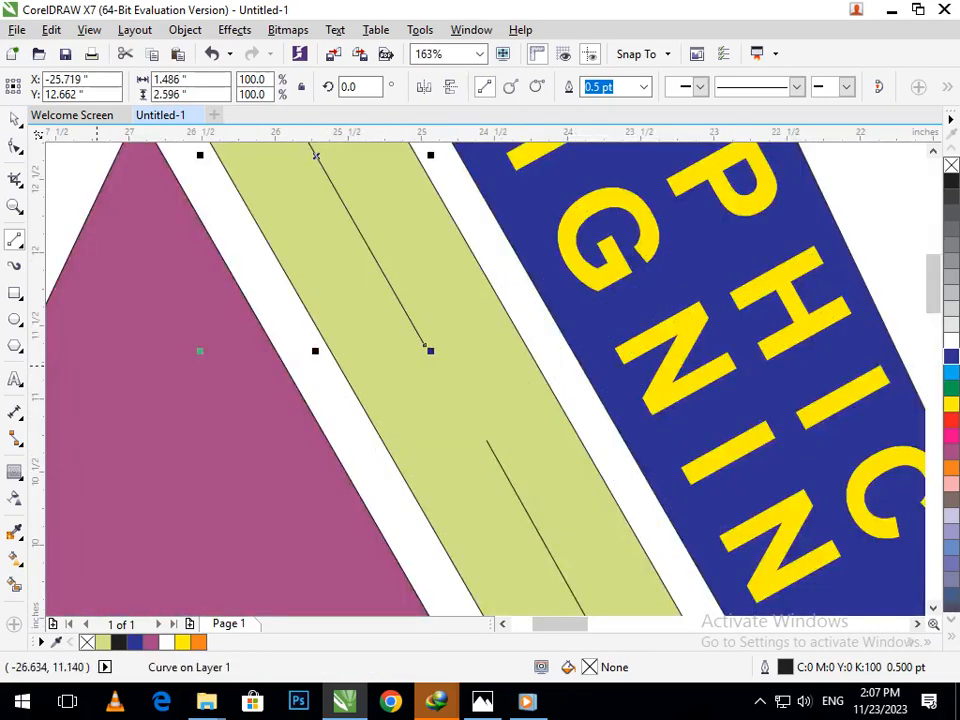
left_click(15, 318)
left_click_drag(374, 316, 515, 440)
left_click_drag(367, 464, 383, 450)
- Nudge the circle into the gap between the two lines, centred at about X -24.83, Y 11.03 inches
key("Right")
key("Right")
key("Right")
key("Right")
key("Right")
key("Right")
key("Right")
key("Right")
key("Right")
key("Right")
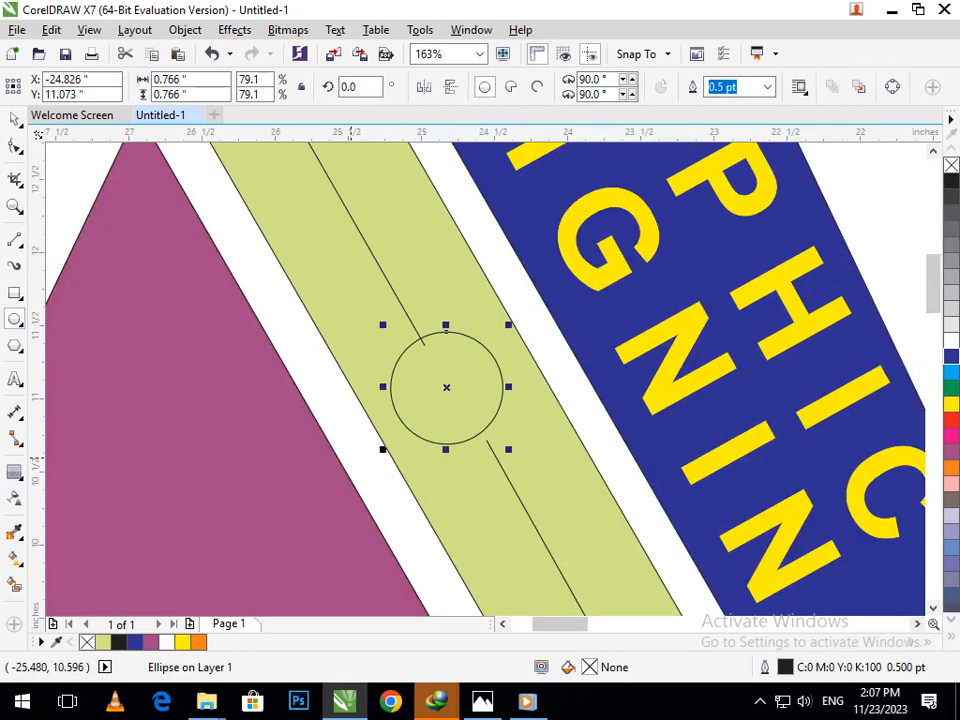
key("Down")
key("Down")
key("Down")
key("Down")
key("Down")
key("Left")
key("Left")
key("Left")
key("Left")
key("Left")
key("Left")
key("Left")
key("Left")
key("Left")
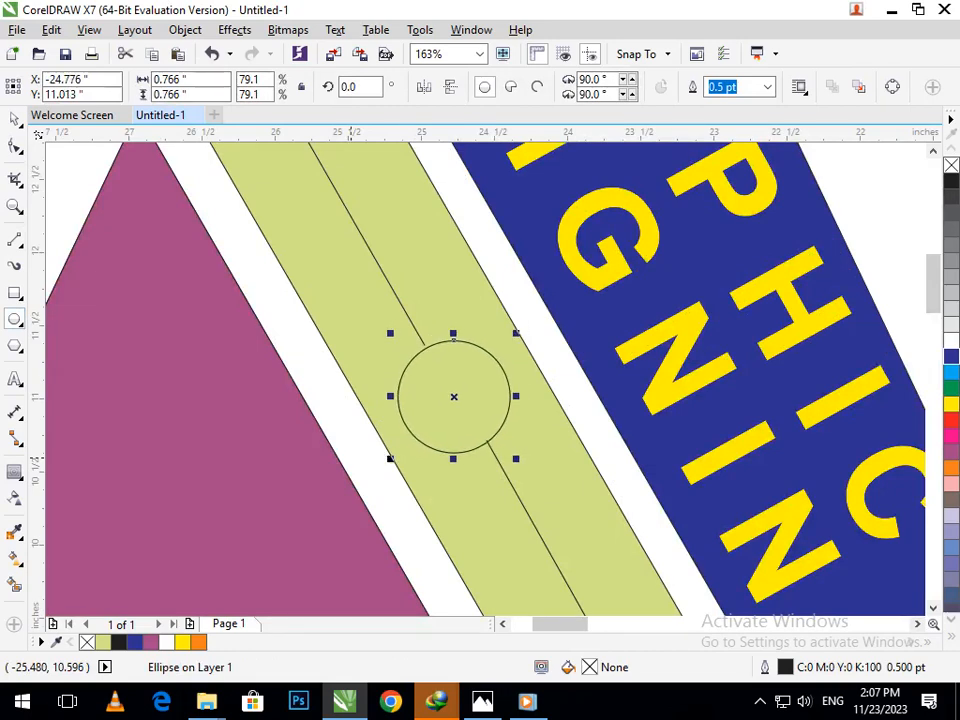
key("Up")
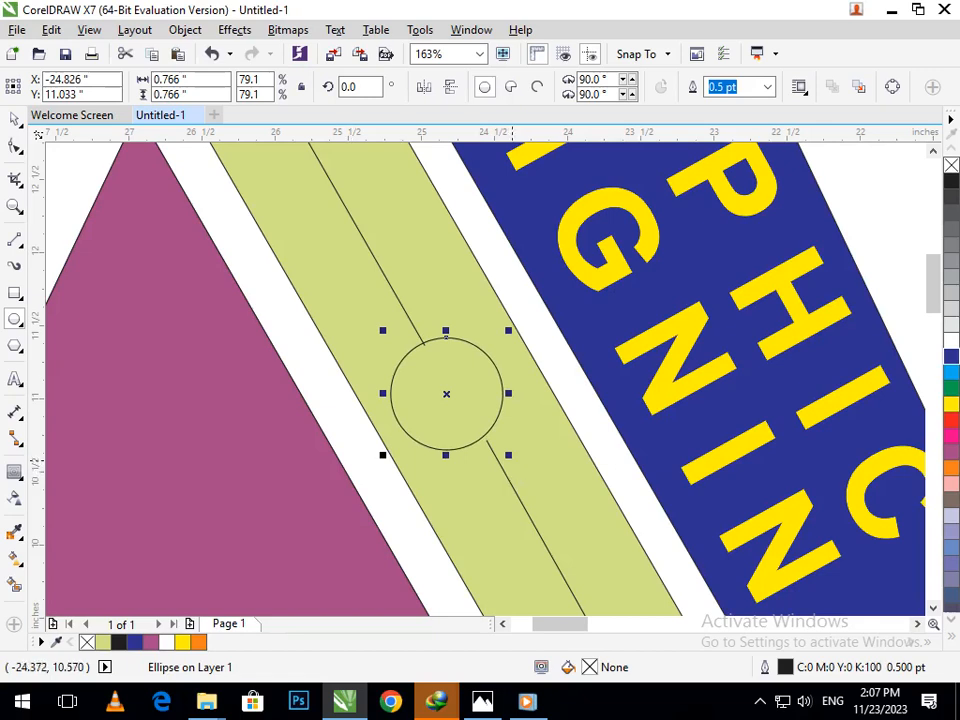
- Enlarge the circle to about 0.81 inches and nudge it to about X -24.81, Y 11.03 inches between the line ends
left_click_drag(508, 455, 515, 462)
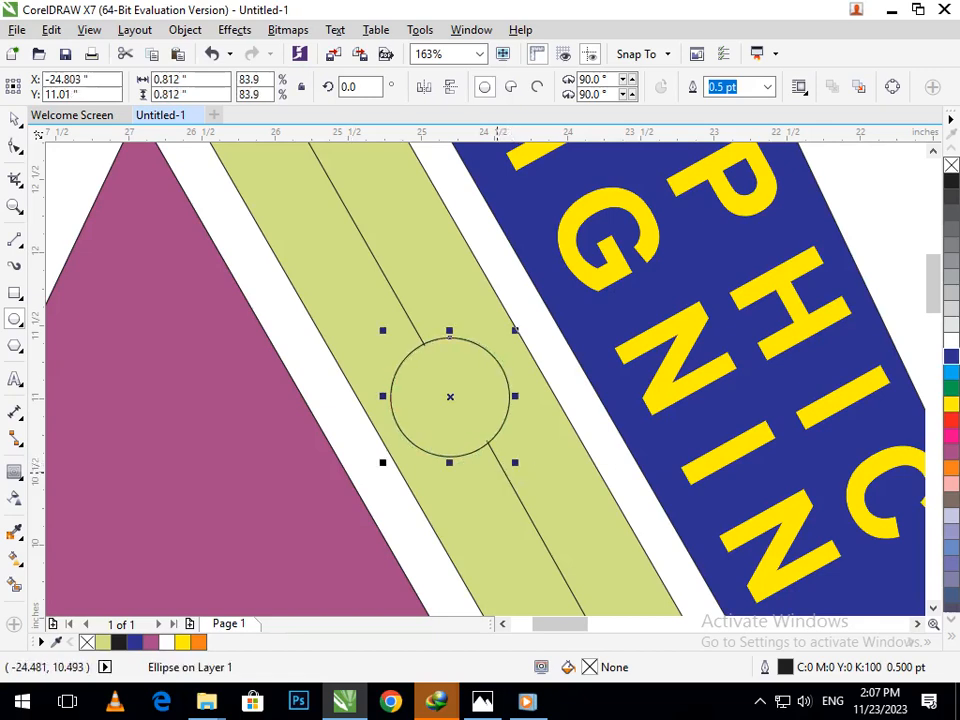
key("Right")
key("Right")
key("Right")
key("Right")
key("Right")
key("Right")
key("Right")
key("Right")
key("Right")
key("Up")
key("Up")
key("Up")
key("Up")
key("Up")
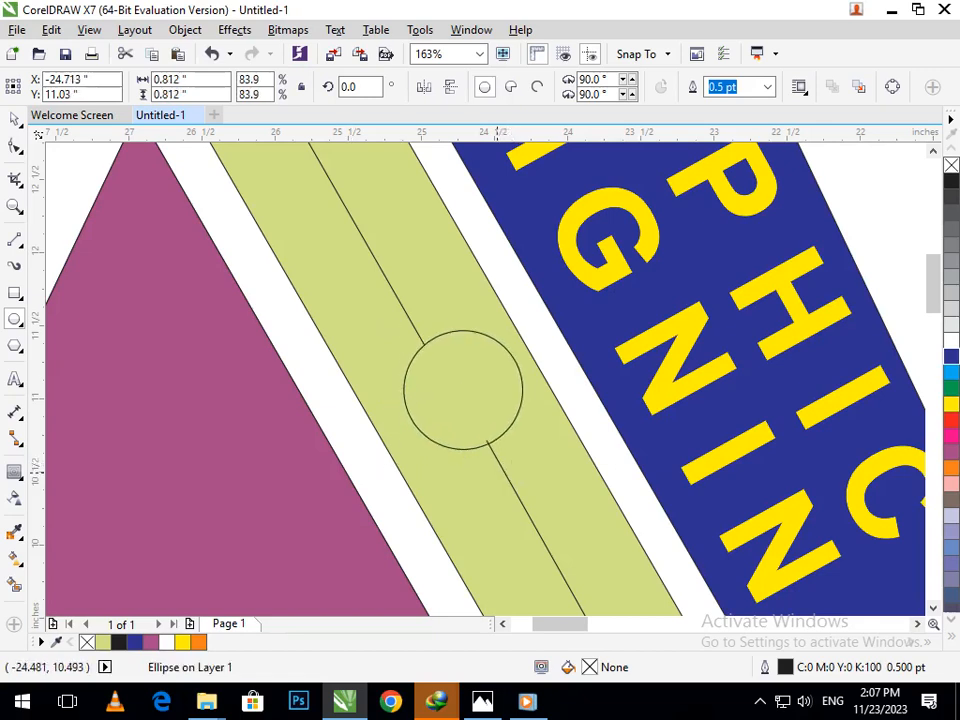
key("Up")
key("Up")
key("Up")
key("Up")
key("Up")
key("Left")
key("Left")
key("Left")
key("Left")
key("Left")
key("Left")
key("Down")
key("Down")
key("Down")
key("Down")
key("Down")
key("Down")
key("Down")
key("Down")
key("Down")
key("Down")
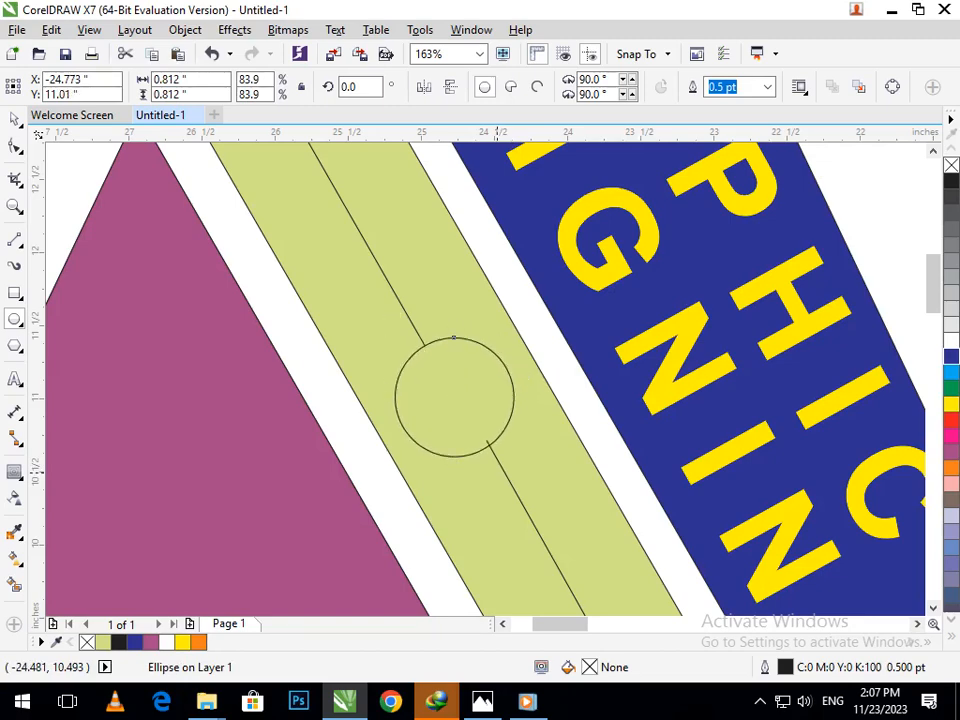
key("Left")
key("Left")
key("Left")
key("Left")
key("Left")
key("Left")
key("Left")
key("Left")
key("Up")
key("Up")
key("Right")
key("Right")
key("Right")
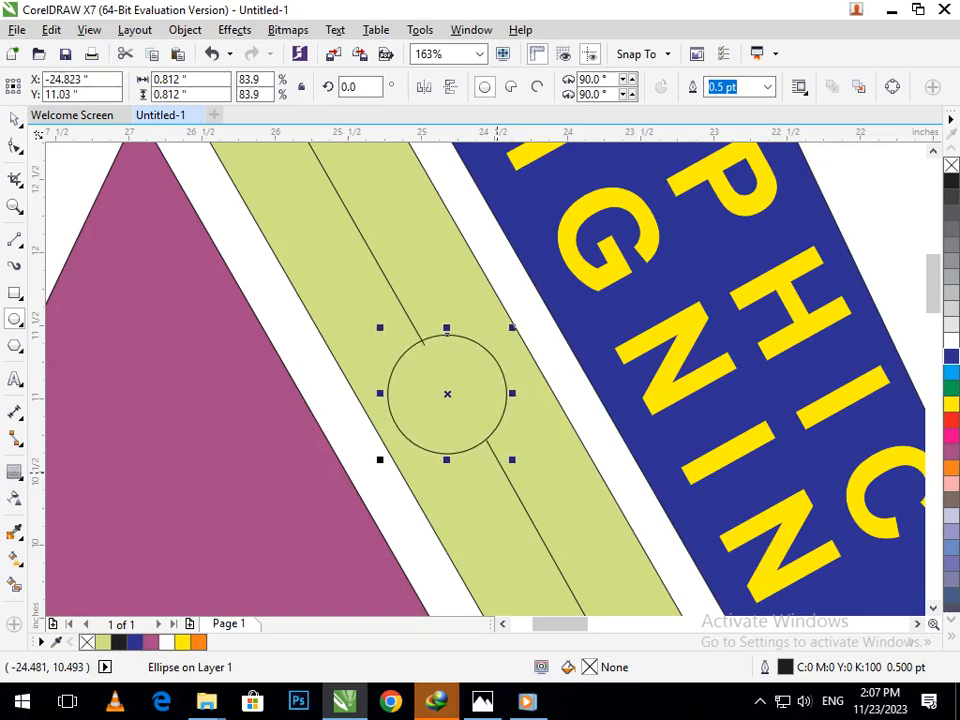
key("Right")
scroll(515, 434, "down", 5)
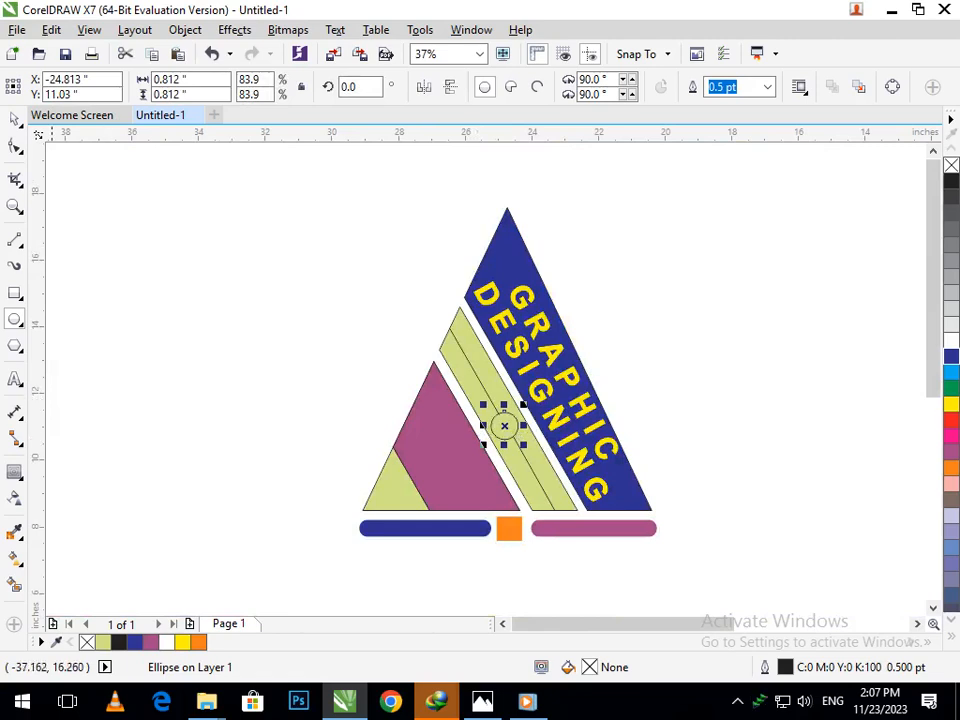
- Move the lower line slightly left and down so its upper end meets the circle's edge
left_click(20, 124)
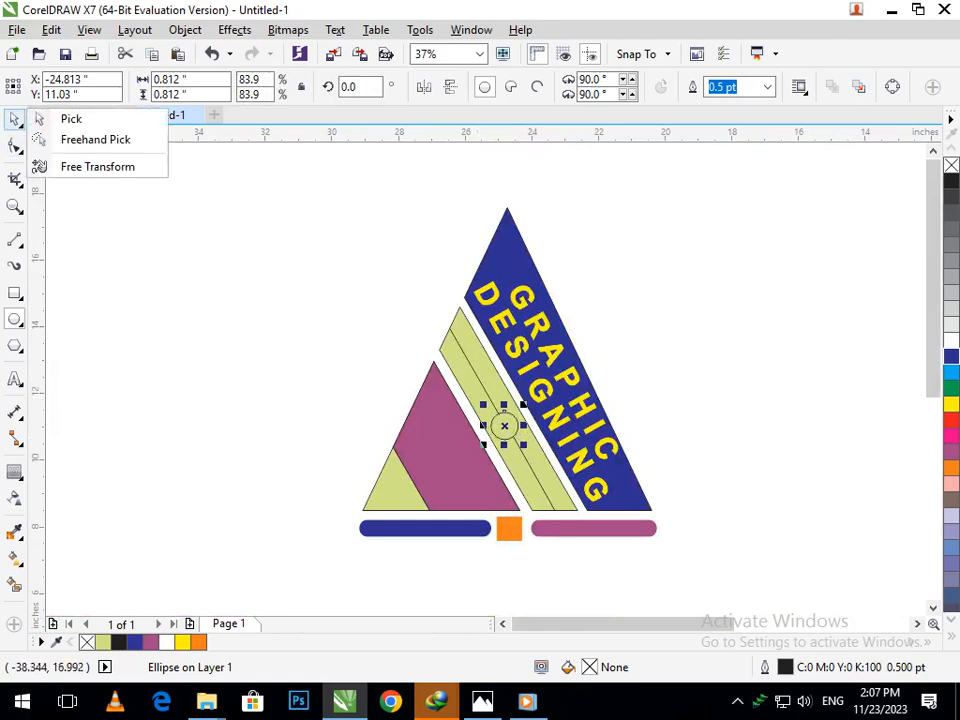
left_click(394, 415)
left_click(14, 119)
left_click(149, 247)
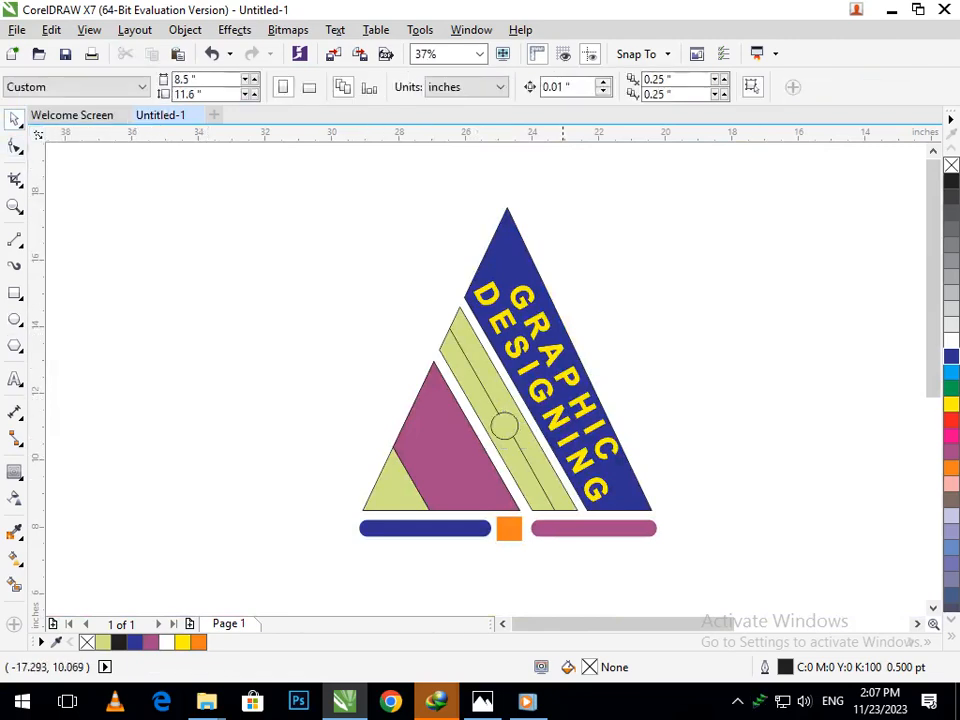
key("F2")
left_click_drag(461, 394, 591, 506)
key("F2")
left_click_drag(376, 283, 457, 344)
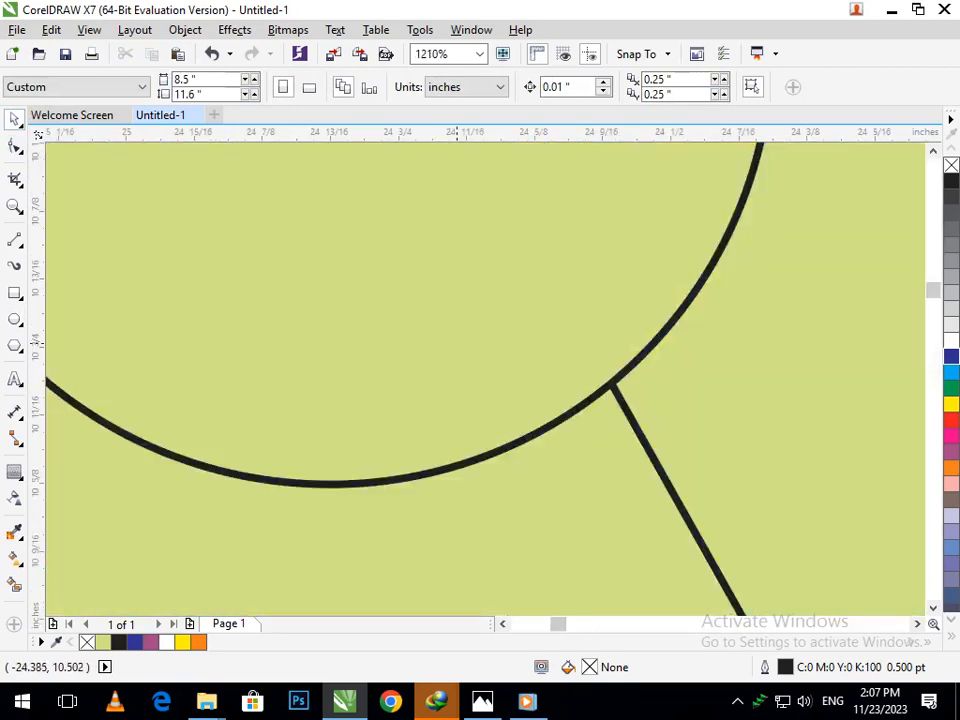
left_click_drag(621, 402, 537, 451)
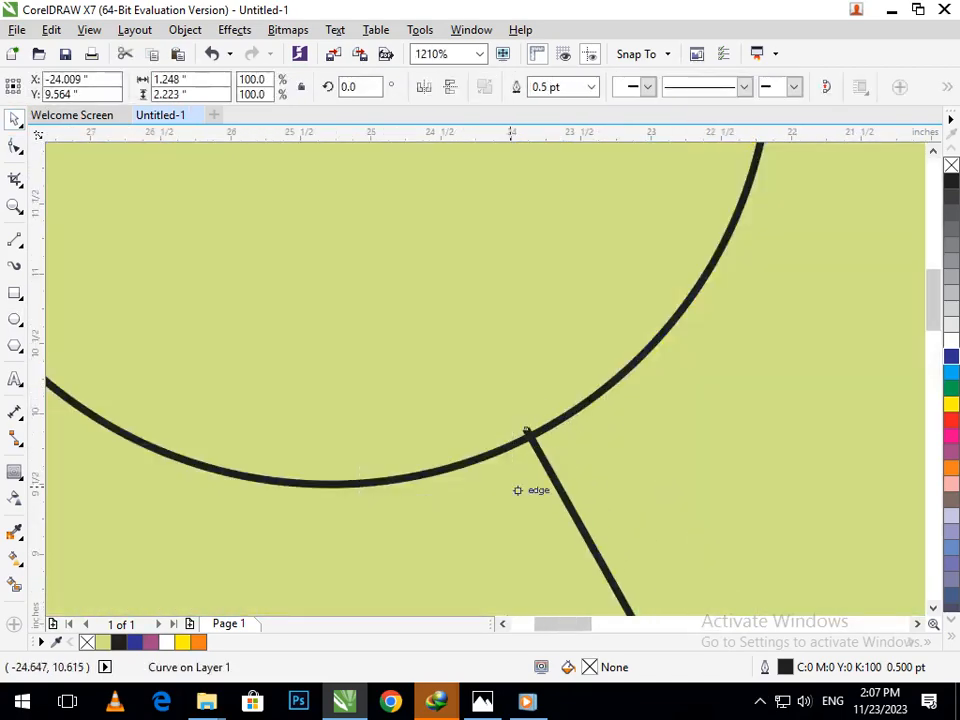
key("F3")
key("F3")
left_click_drag(580, 624, 637, 624)
left_click(556, 390)
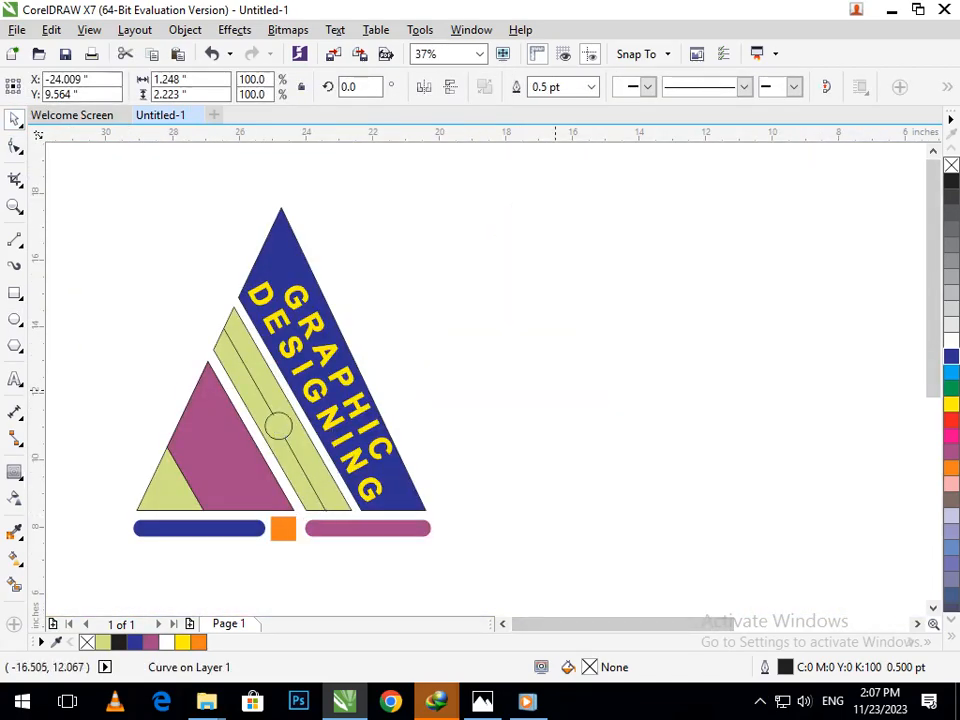
- Fill the circle on the light green stripe with black
left_click(282, 438)
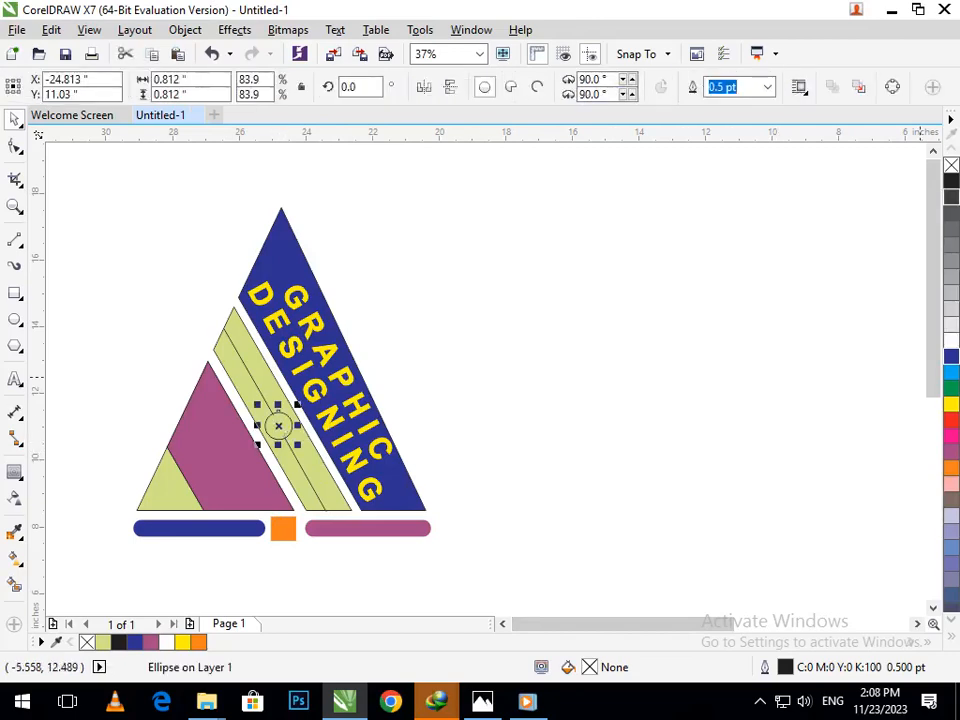
left_click(951, 181)
left_click(702, 425)
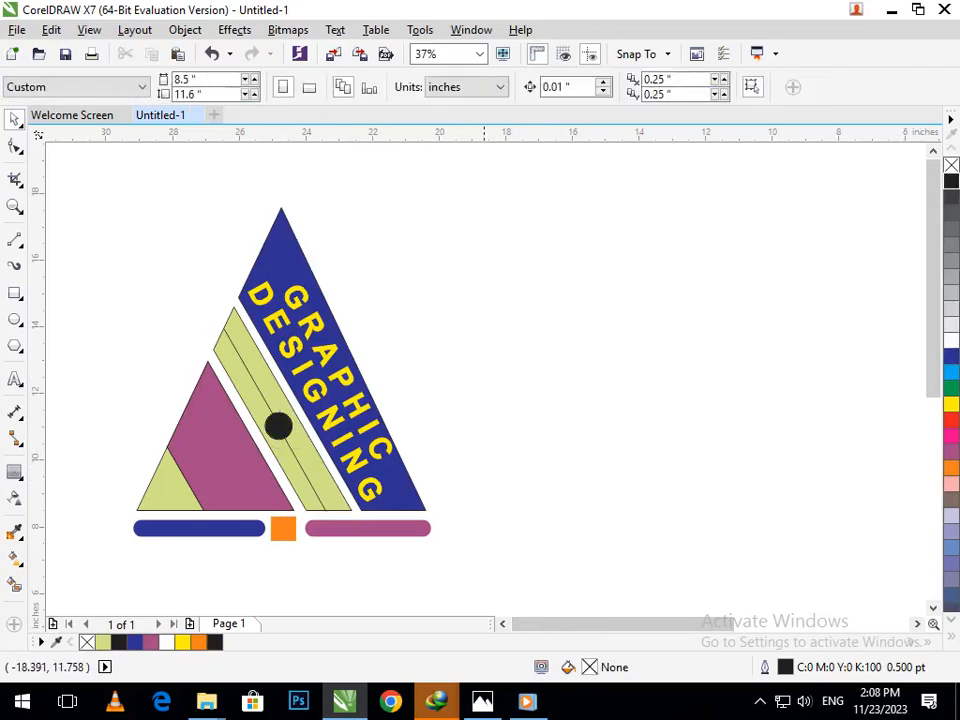
- Set the circle's fill and outline to the same blue as the text stripe
left_click(288, 430)
left_click(951, 355)
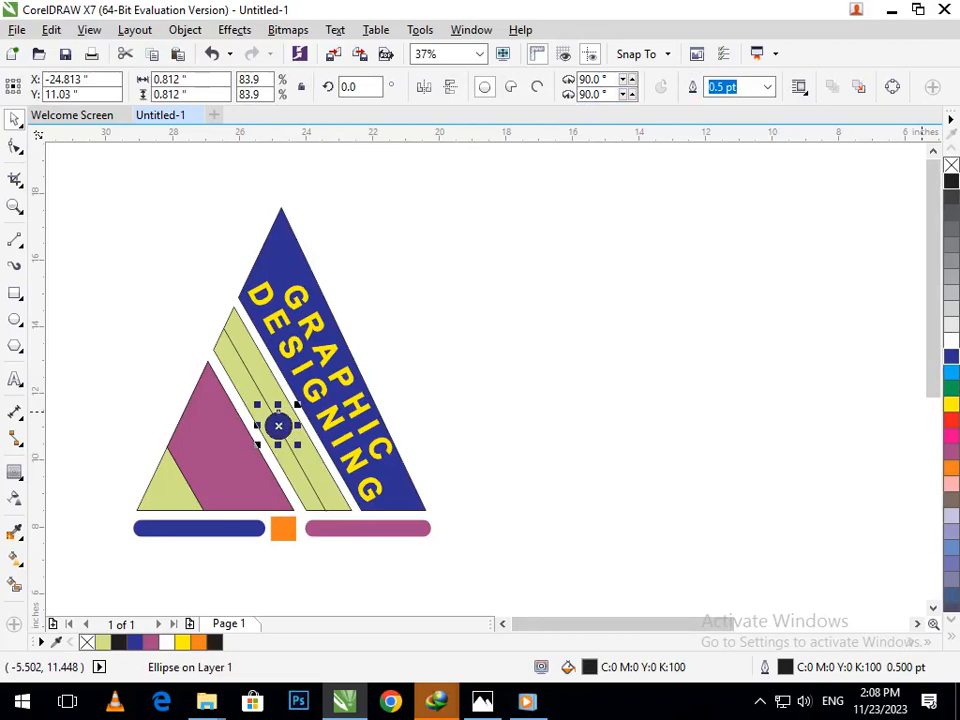
right_click(657, 371)
left_click(451, 368)
left_click(446, 340)
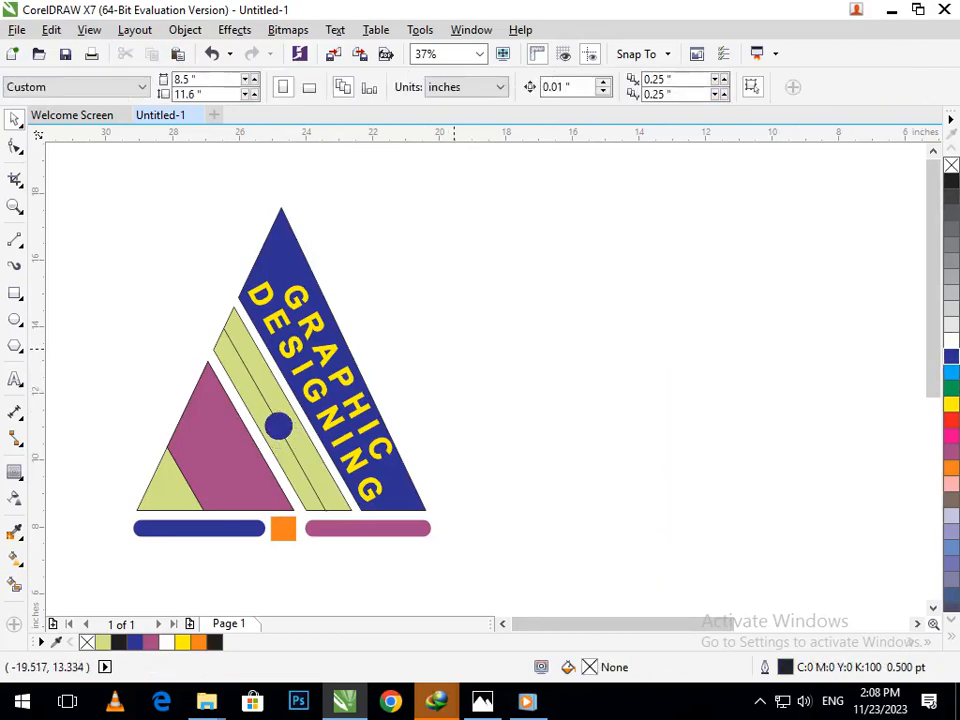
- Select both lines on the light green stripe and set their outline width to 12 pt
scroll(446, 340, "down", 3)
scroll(593, 474, "up", 2)
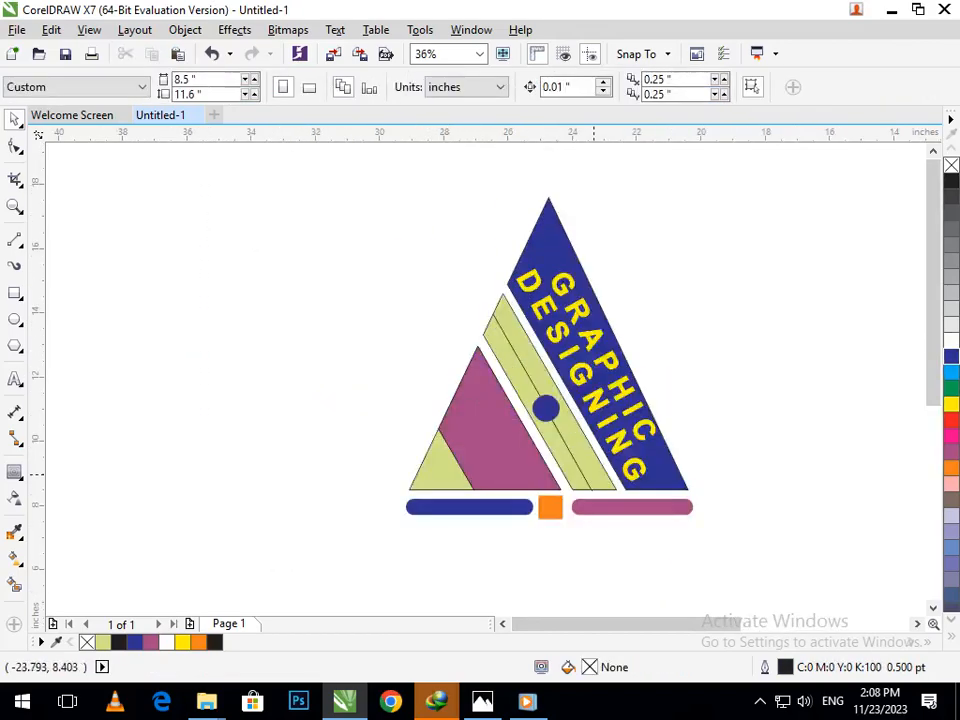
left_click(574, 469)
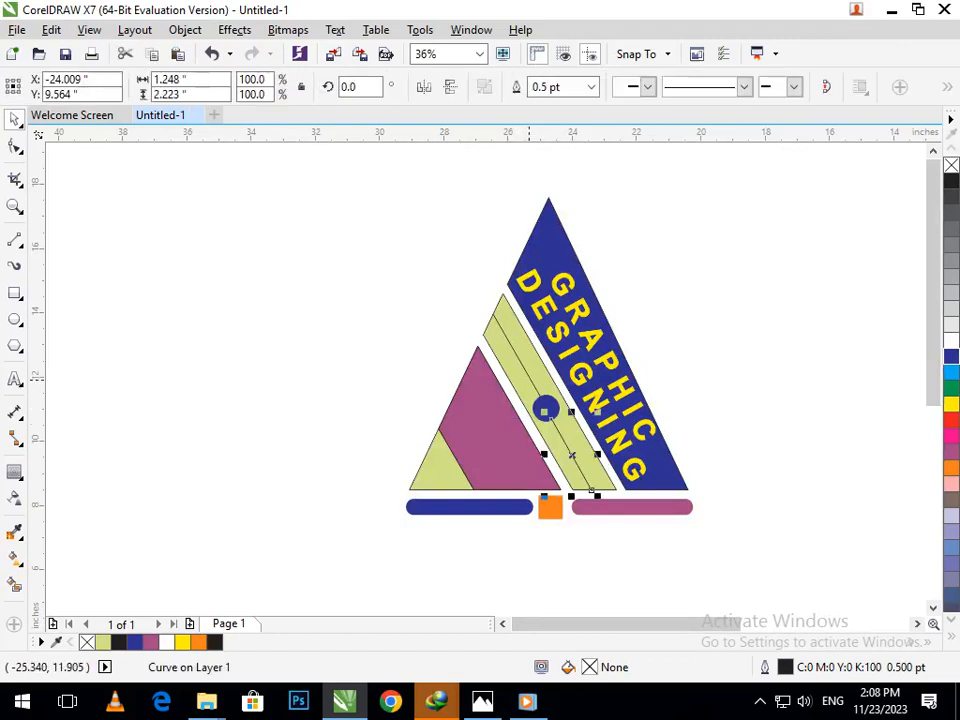
left_click(530, 375, "shift")
left_click(782, 87)
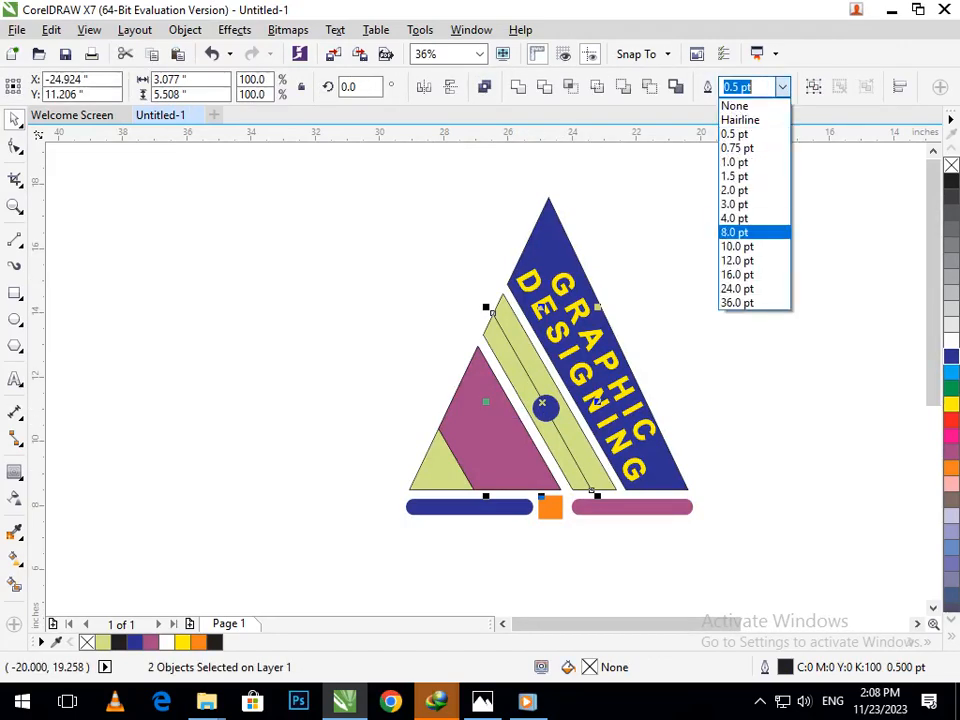
left_click(737, 260)
left_click(728, 373)
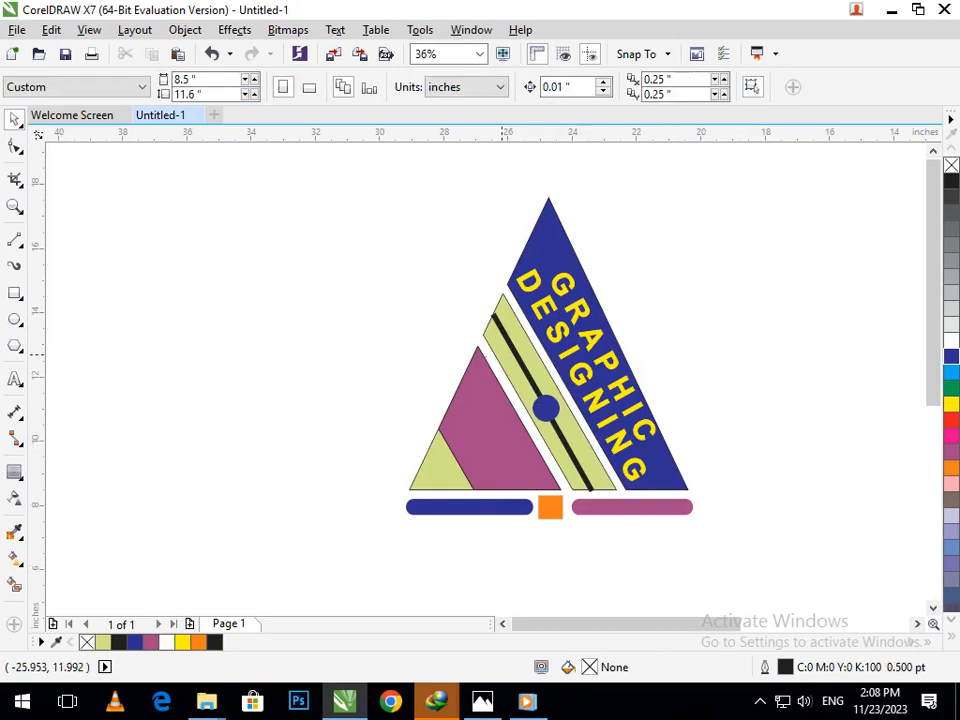
- Select the circle together with both lines and move them onto the purple shape
left_click(548, 412)
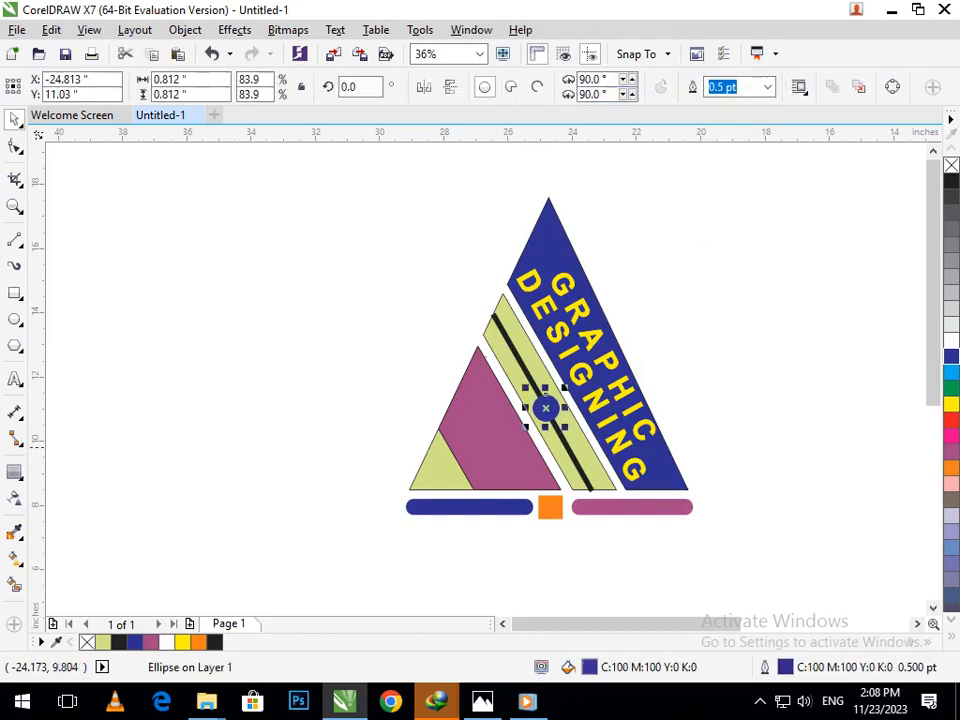
left_click(575, 459, "shift")
left_click(529, 380, "shift")
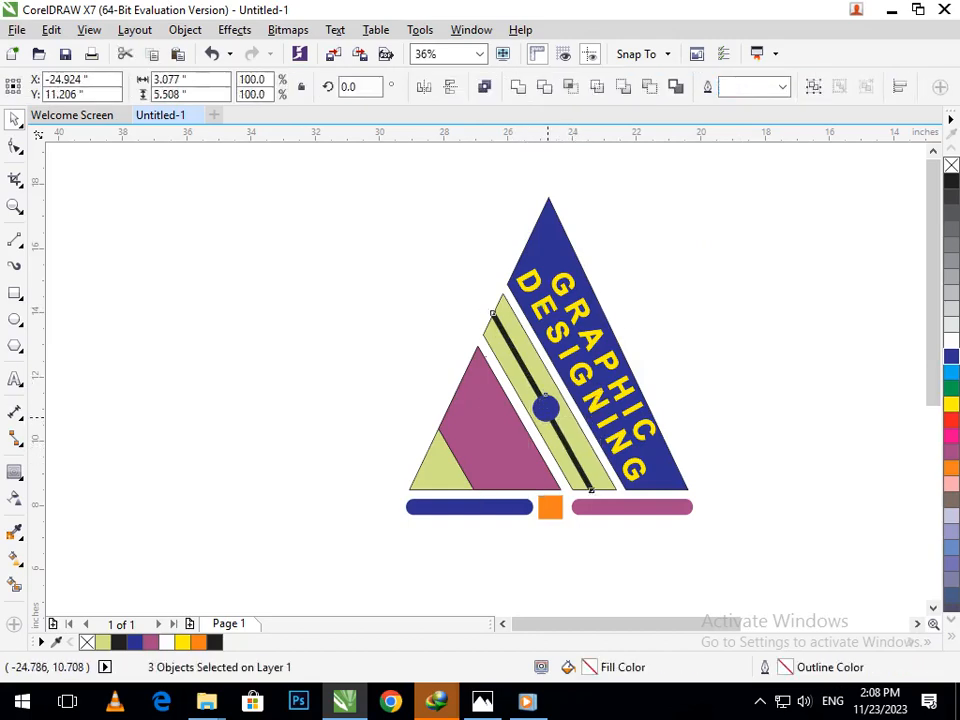
left_click_drag(541, 403, 490, 440)
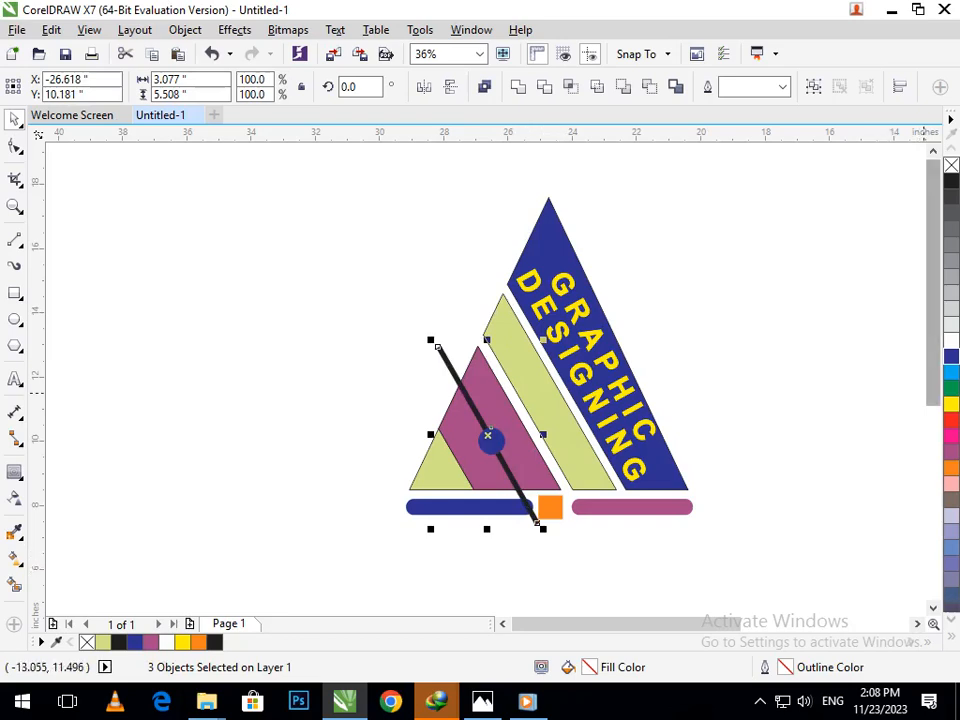
- Set the fill and outline of the circle and both lines to white
left_click(951, 340)
right_click(951, 340)
key("Escape")
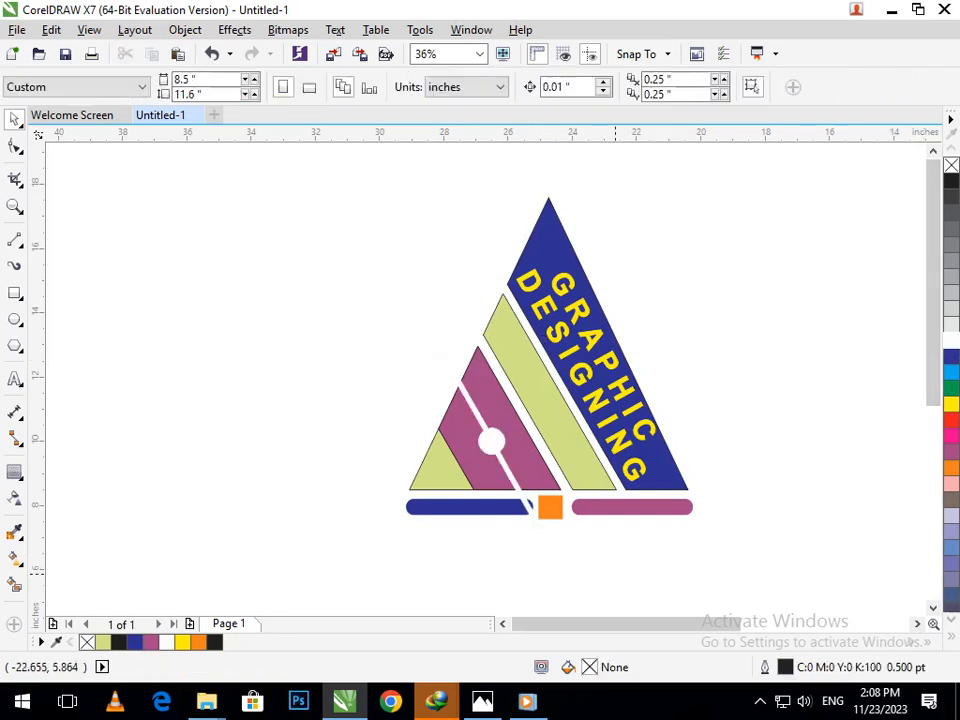
- Shorten the lower white line so that it ends at the purple shape's base edge
left_click(530, 508)
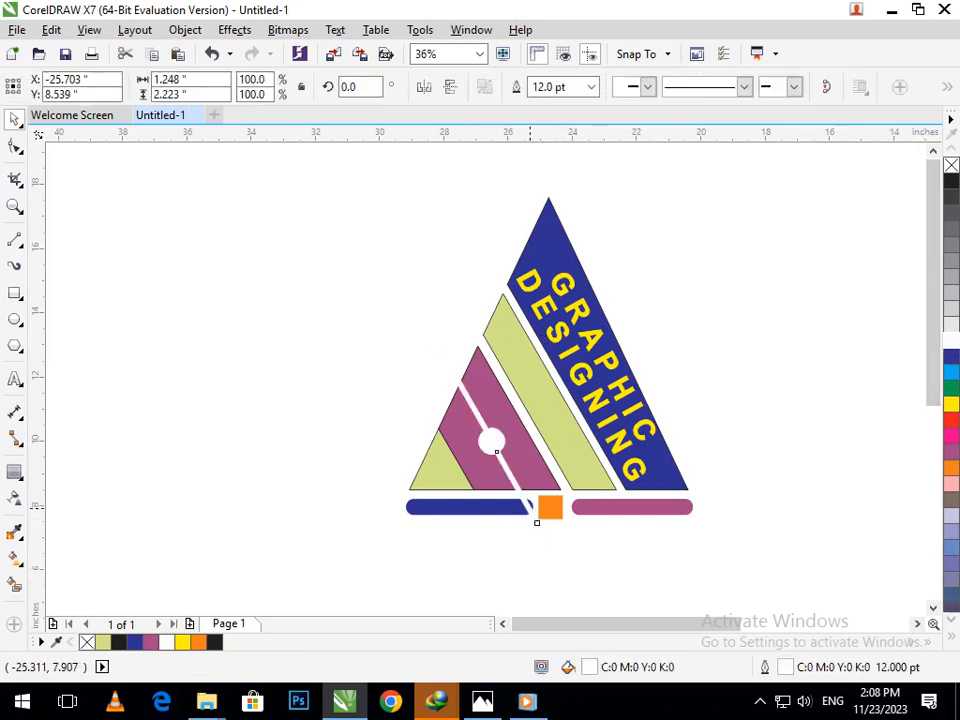
mouse_move(530, 508)
left_mouse_down()
mouse_move(439, 521)
mouse_move(540, 527)
mouse_move(519, 491)
left_mouse_up()
key("F10")
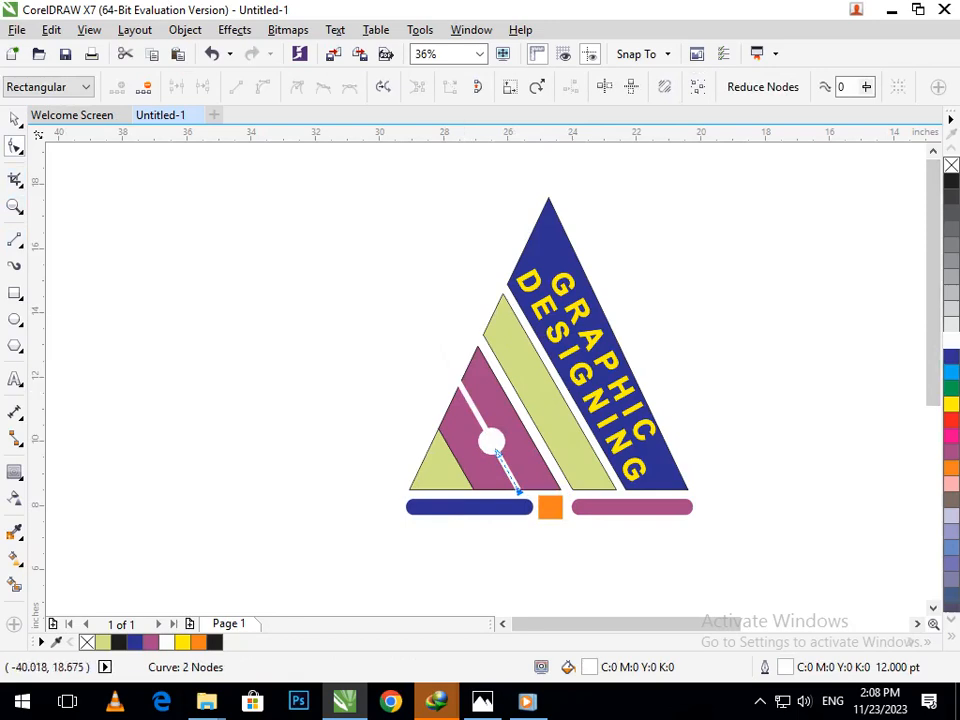
left_click(14, 119)
left_click(329, 442)
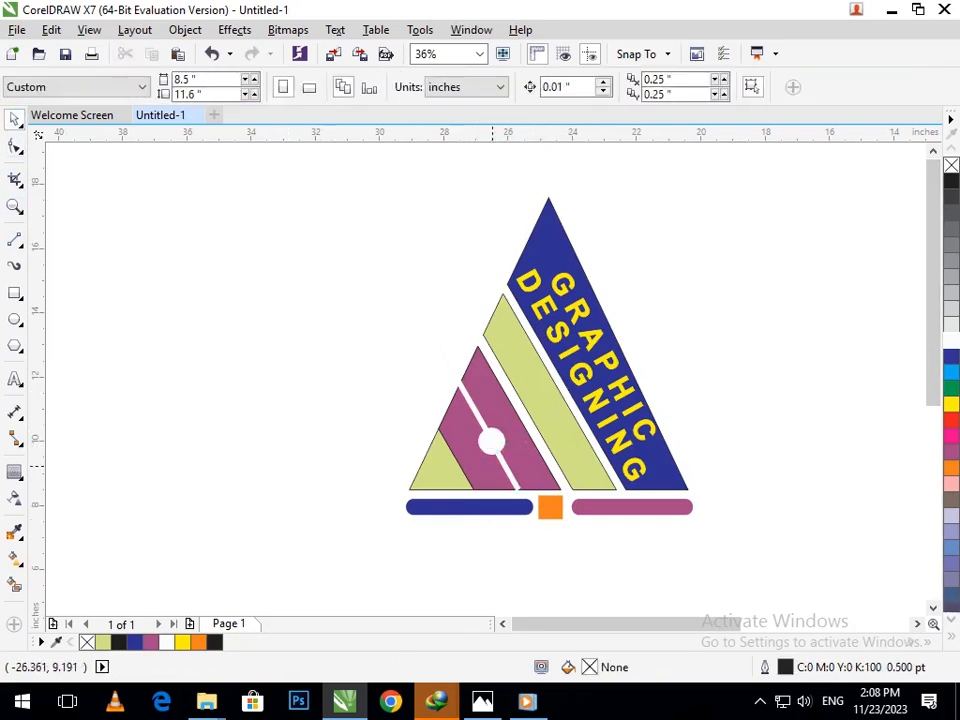
- Convert the lower white line's outline to an object
scroll(492, 466, "up", 5)
mouse_move(595, 484)
left_mouse_down()
mouse_move(560, 473)
mouse_move(596, 489)
left_mouse_up()
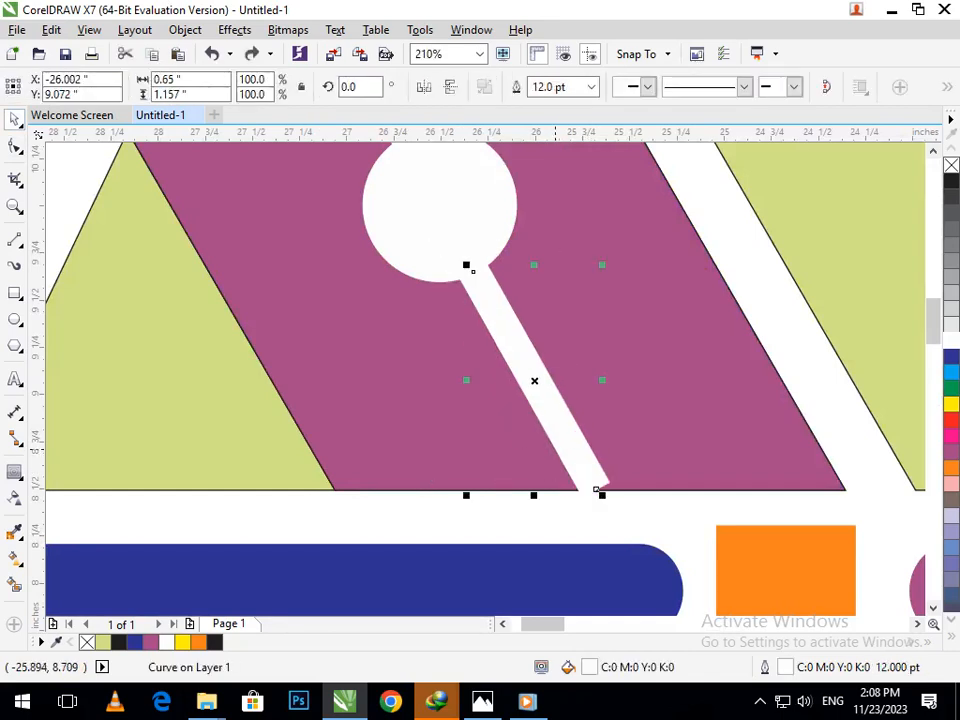
key("ctrl+shift+q")
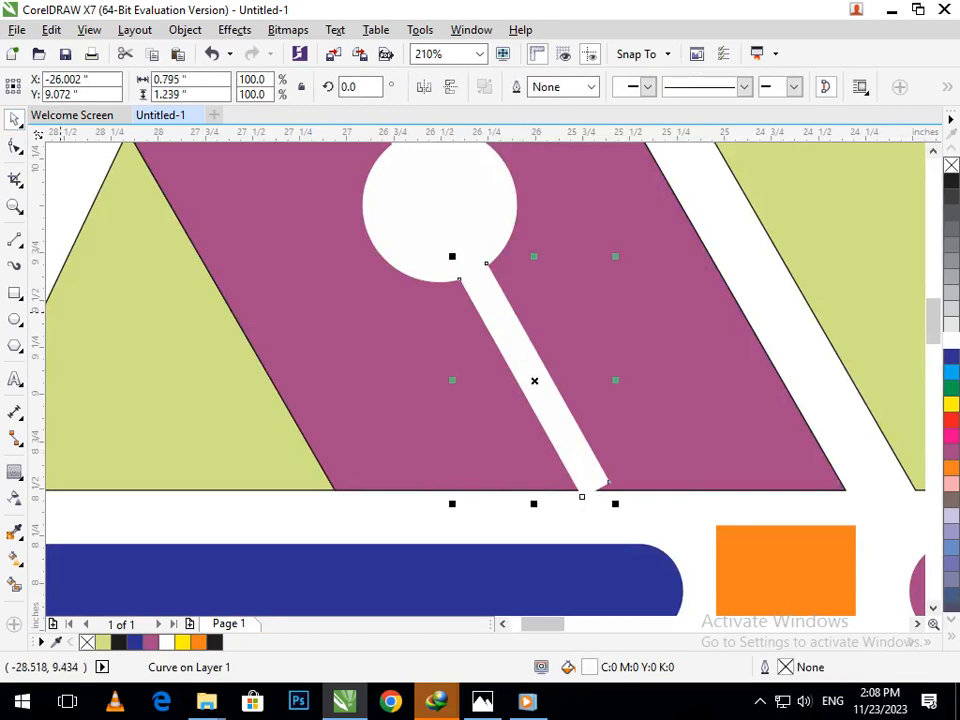
- Reshape the two bottom corner nodes of the lower white bar so its end lies flush with the purple shape's base edge
left_click(14, 146)
scroll(580, 495, "up", 5)
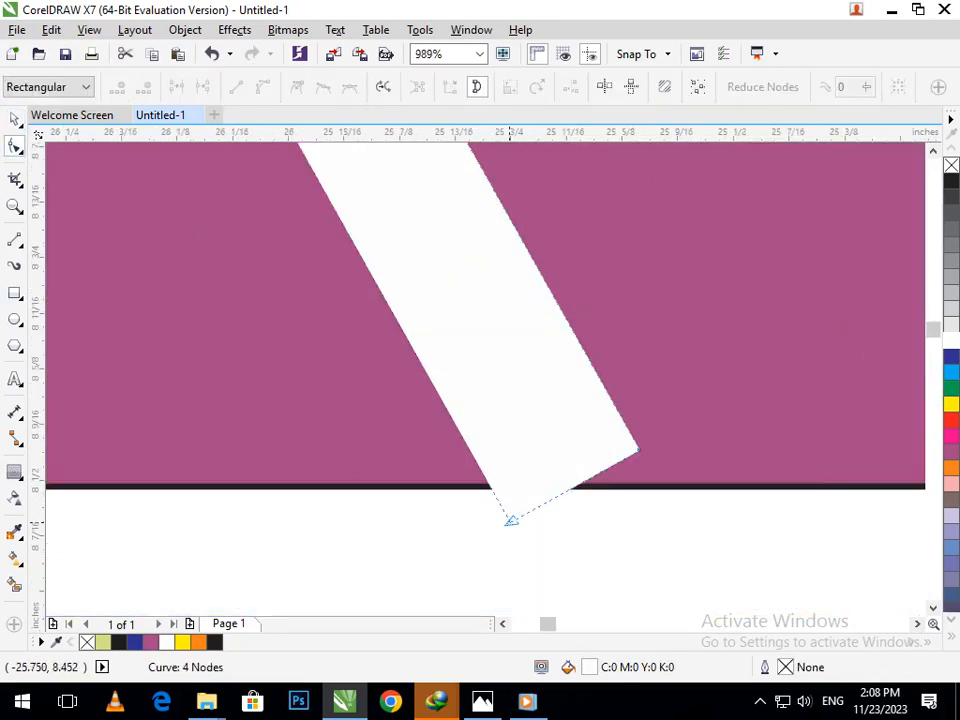
left_click_drag(510, 506, 497, 483)
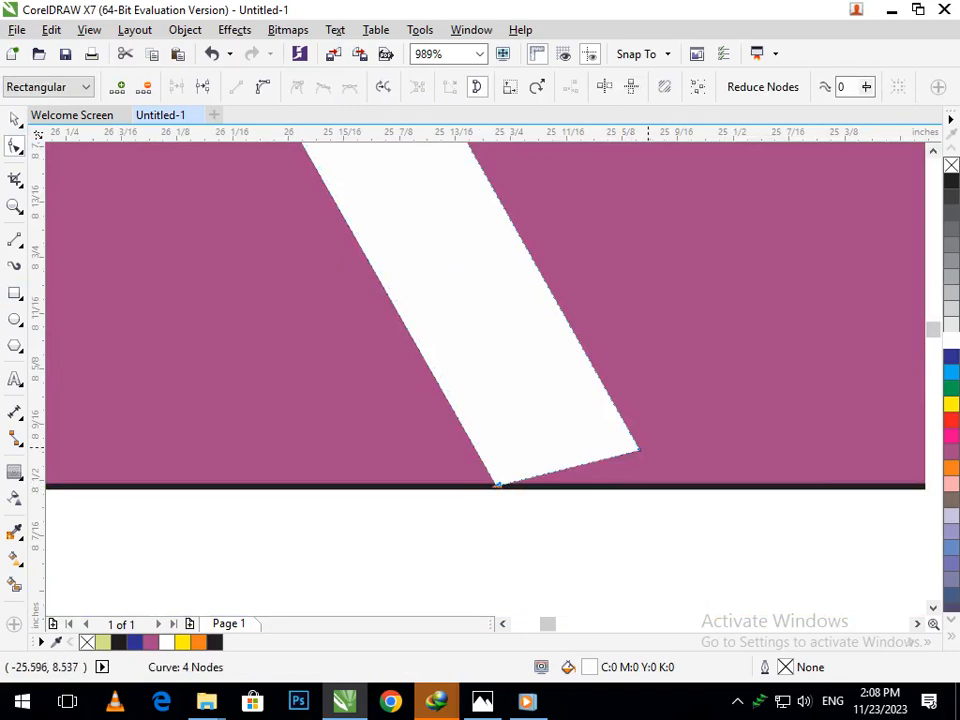
left_click_drag(638, 452, 656, 486)
scroll(656, 486, "down", 5)
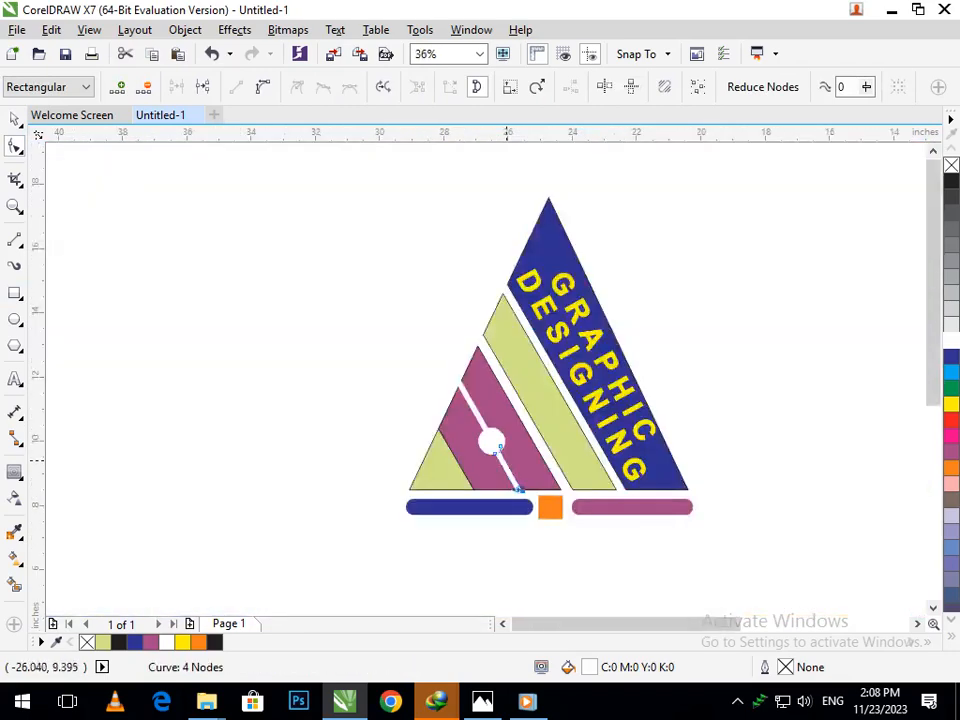
scroll(519, 488, "down", 5)
scroll(526, 407, "up", 5)
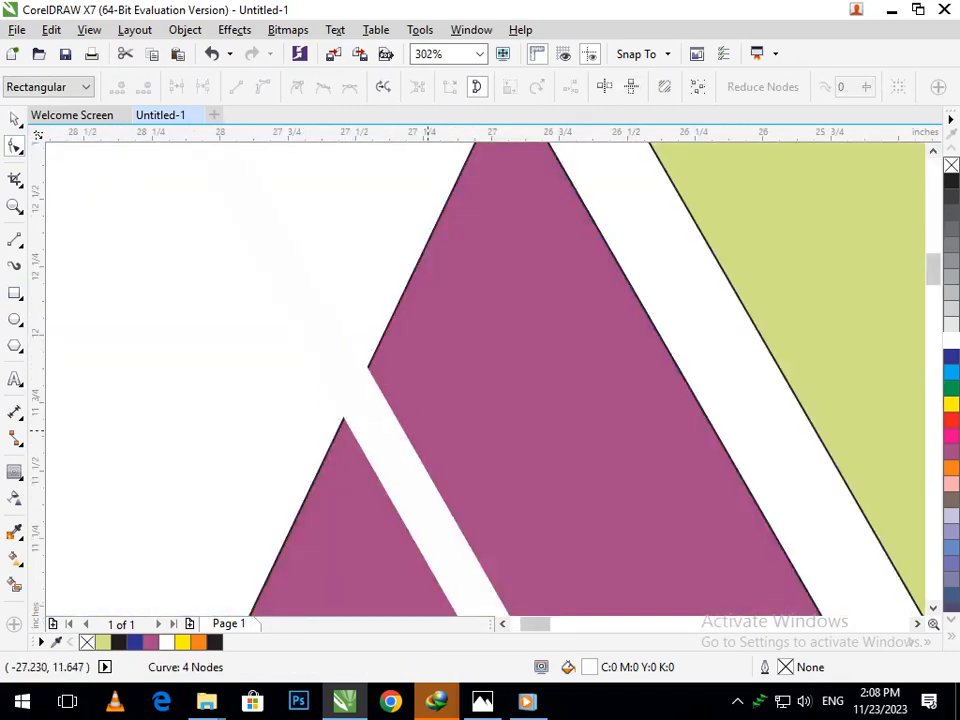
scroll(410, 382, "down", 5)
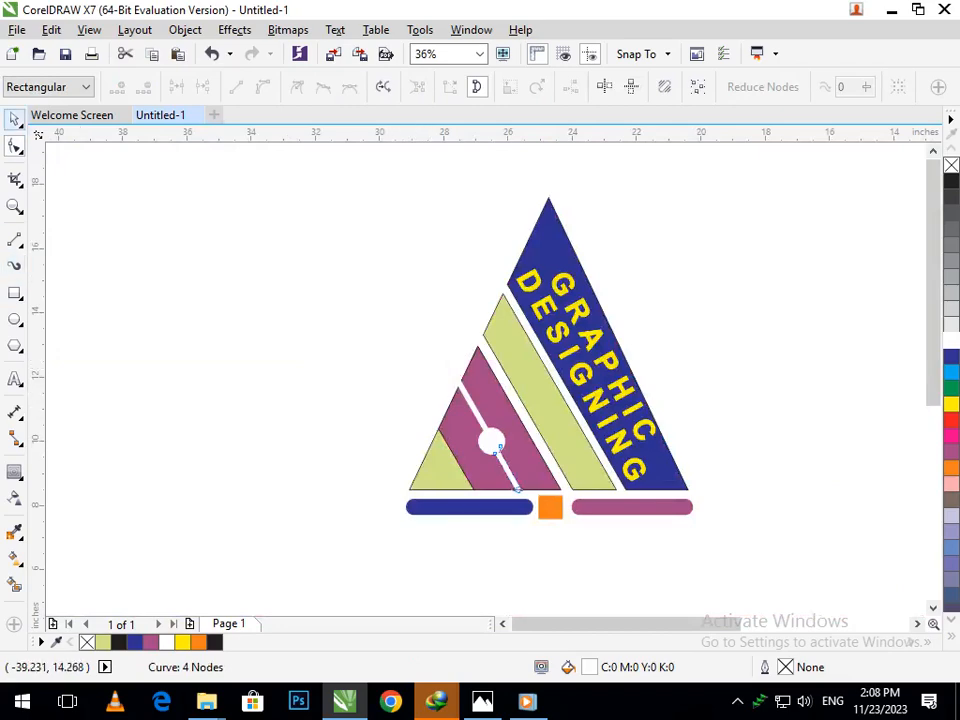
- Select all objects of the logo and move them together slightly to the left
left_click(14, 119)
left_click(182, 274)
left_click_drag(306, 199, 755, 581)
left_click(600, 470, "shift")
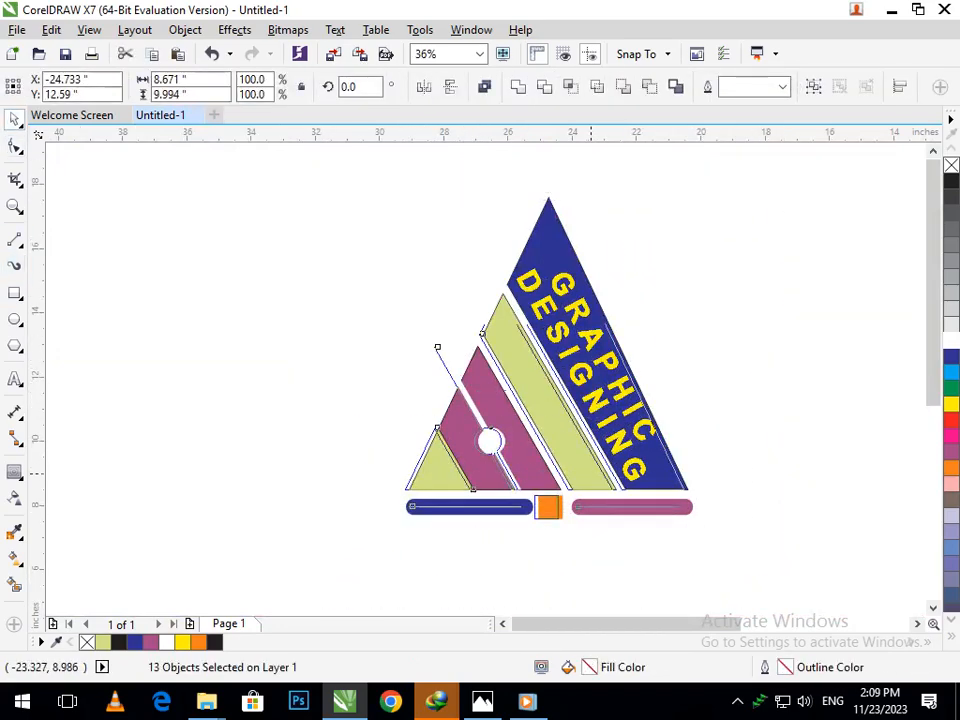
left_click_drag(600, 470, 543, 477)
left_click(700, 409)
- Try yellow as the fill and outline of the circle and both white lines on the purple shape
left_click(432, 453)
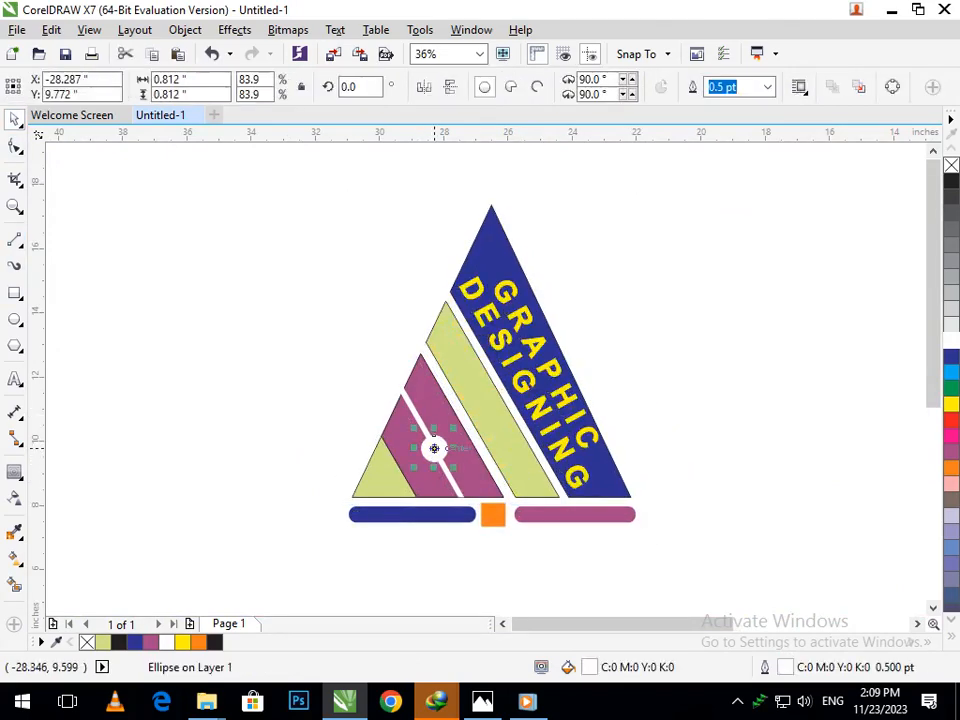
left_click(424, 430, "shift")
left_click(452, 488, "shift")
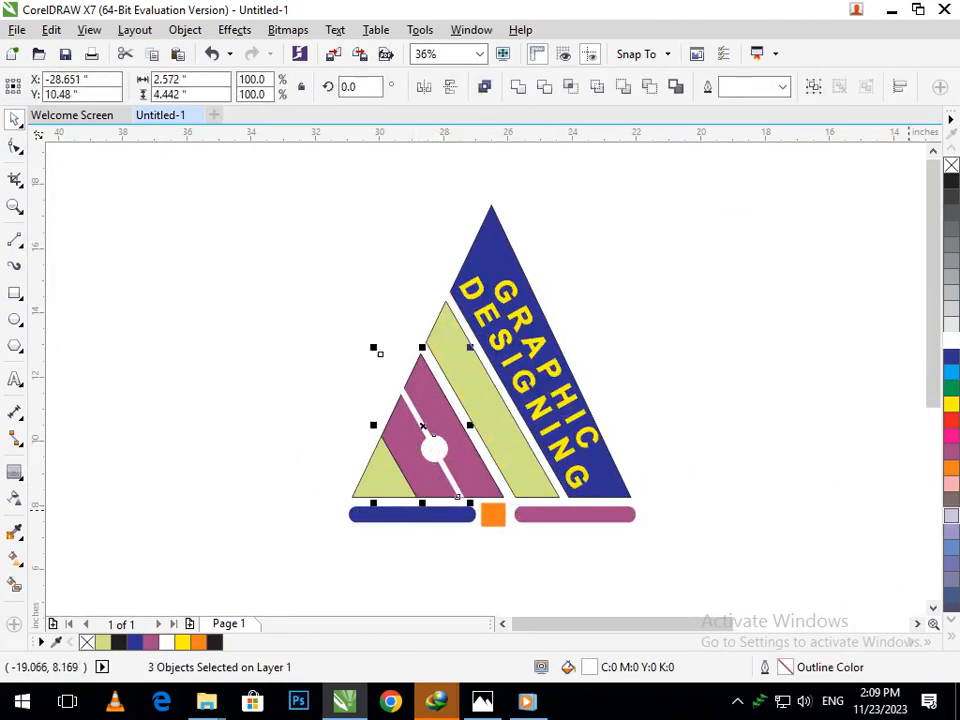
left_click(951, 403)
right_click(951, 404)
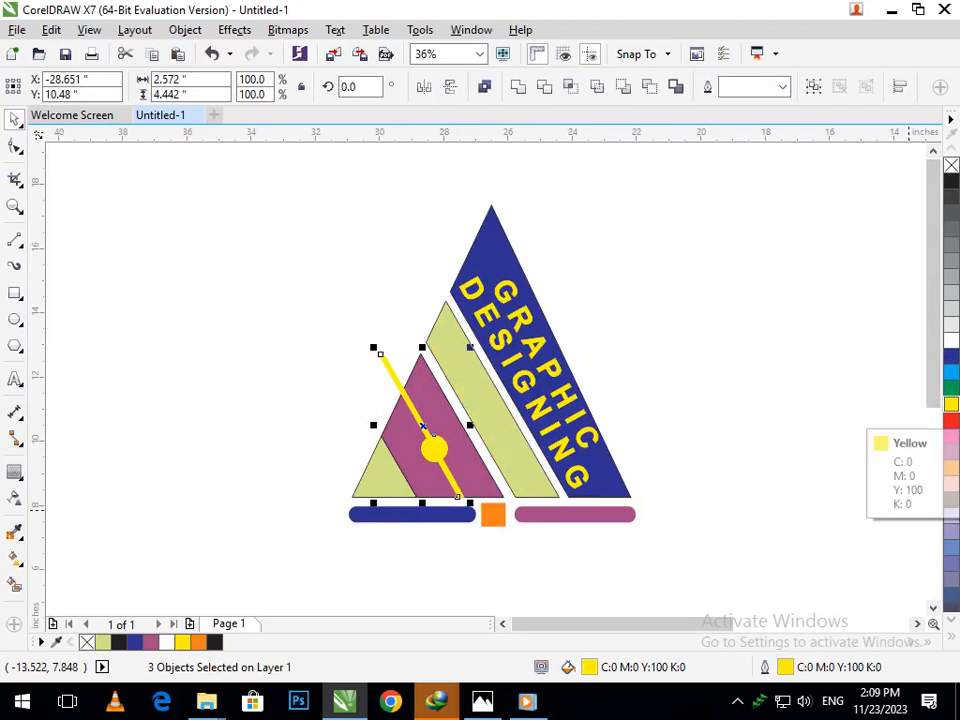
- Set the fill and outline of the circle and both lines back to white
left_click(951, 340)
right_click(951, 340)
left_click(822, 376)
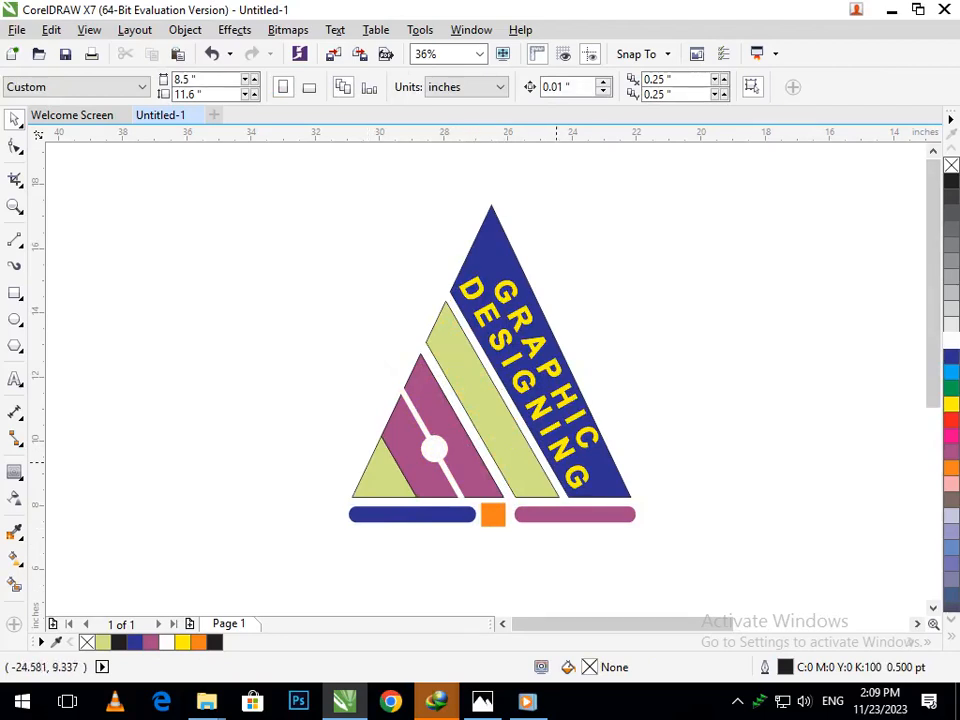
- Try white as the fill and outline of the GRAPHIC DESIGNING text on the blue stripe
left_click(567, 459)
key("Escape")
left_click(567, 446)
left_click(951, 340)
right_click(951, 340)
left_click(808, 409)
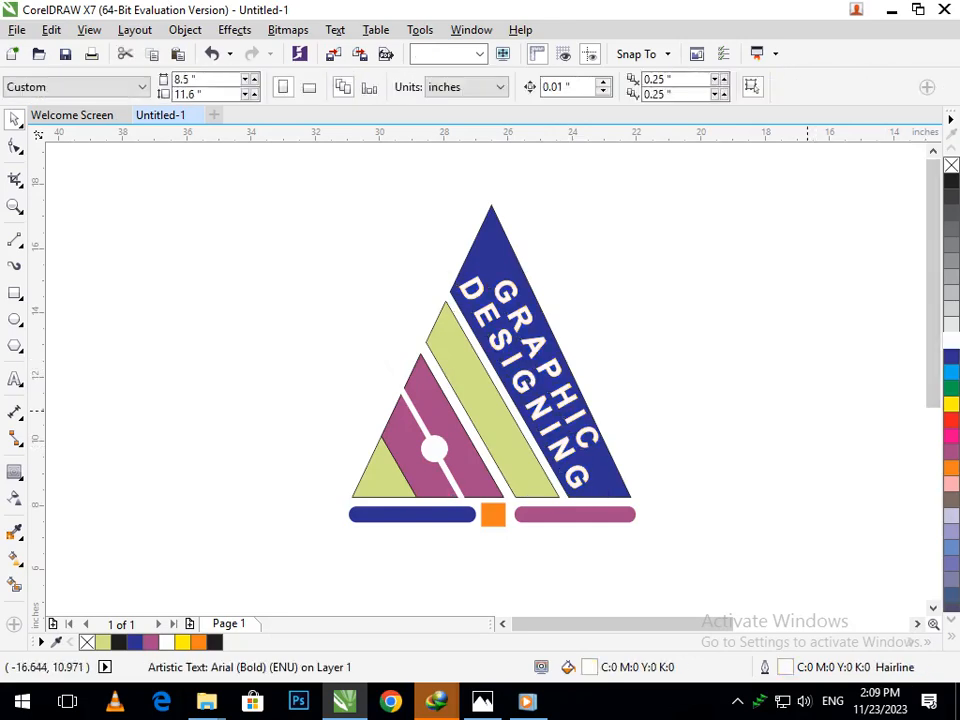
- Undo the white fill and outline of the GRAPHIC DESIGNING text
key("ctrl+z")
key("ctrl+z")
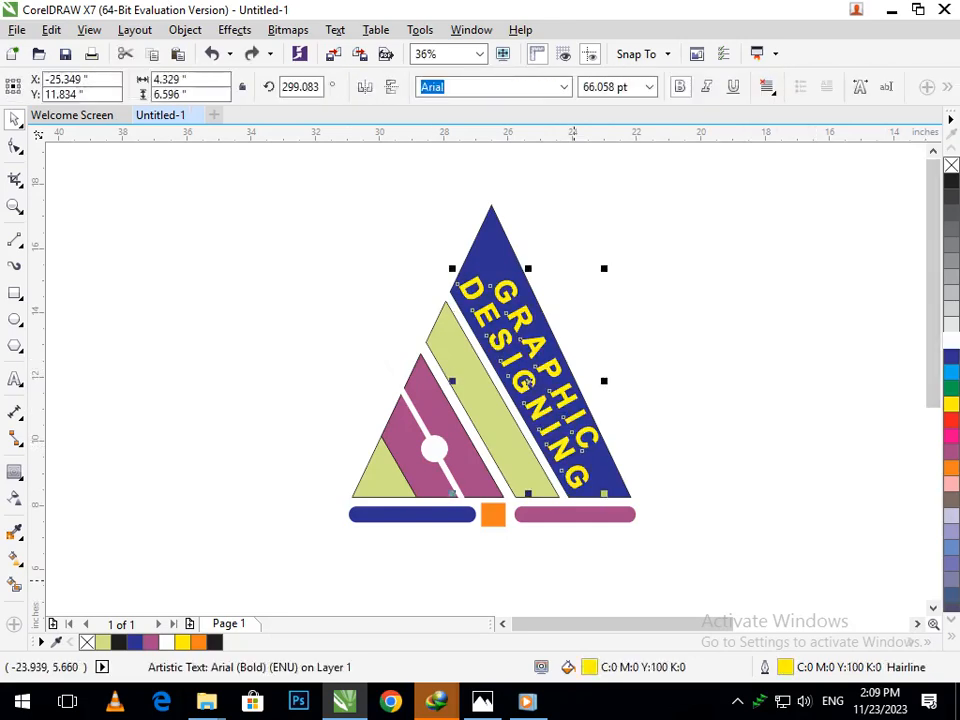
key("Escape")
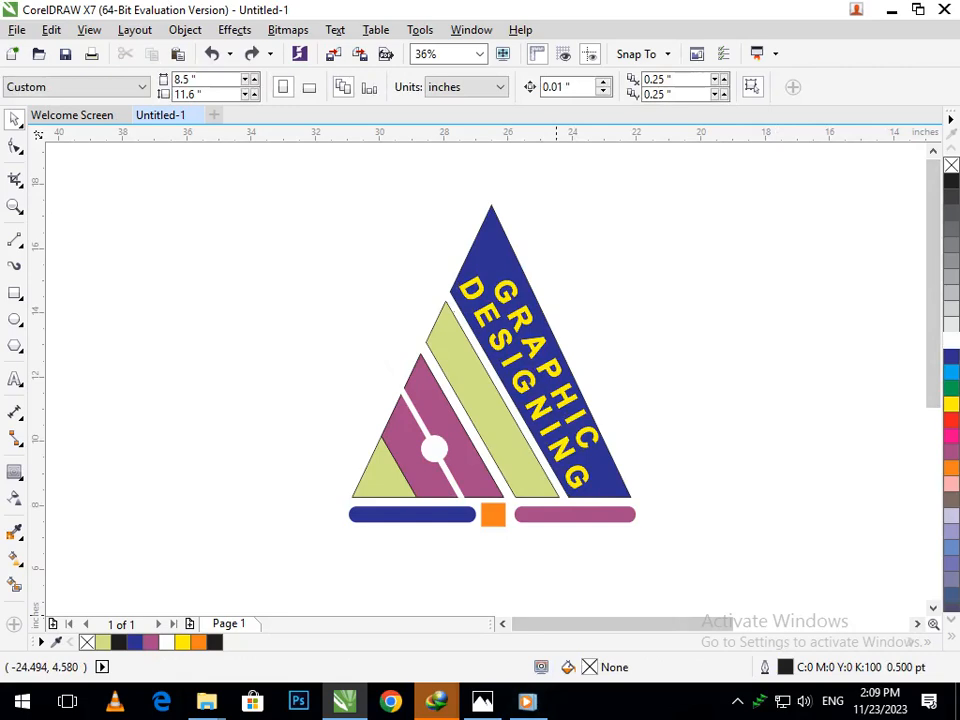